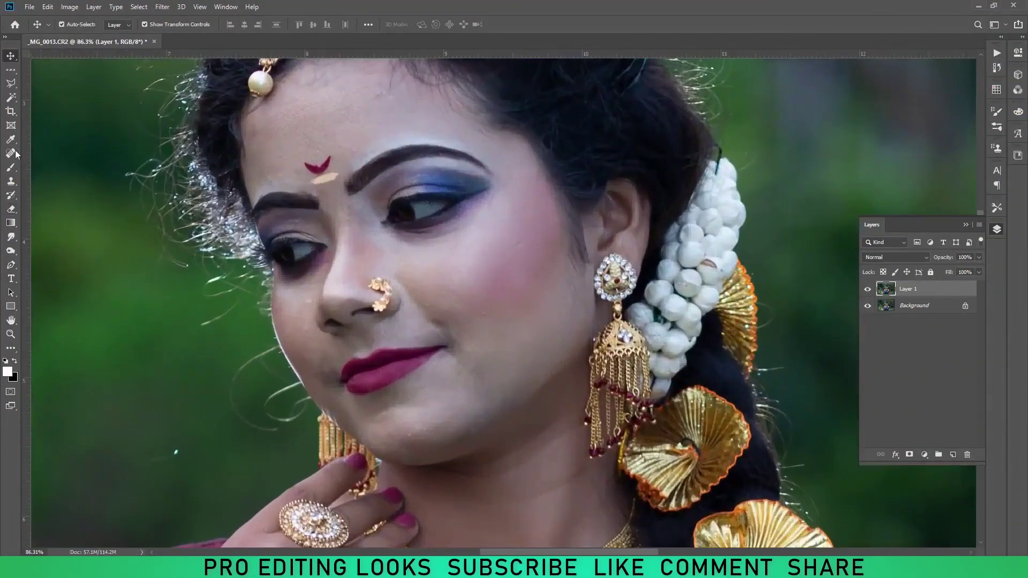
# Heal two small blemishes on the cheek with the Spot Healing Brush
pyautogui.rightClick(11, 154)
pyautogui.click(51, 154)
pyautogui.scroll(1, 482, 280)
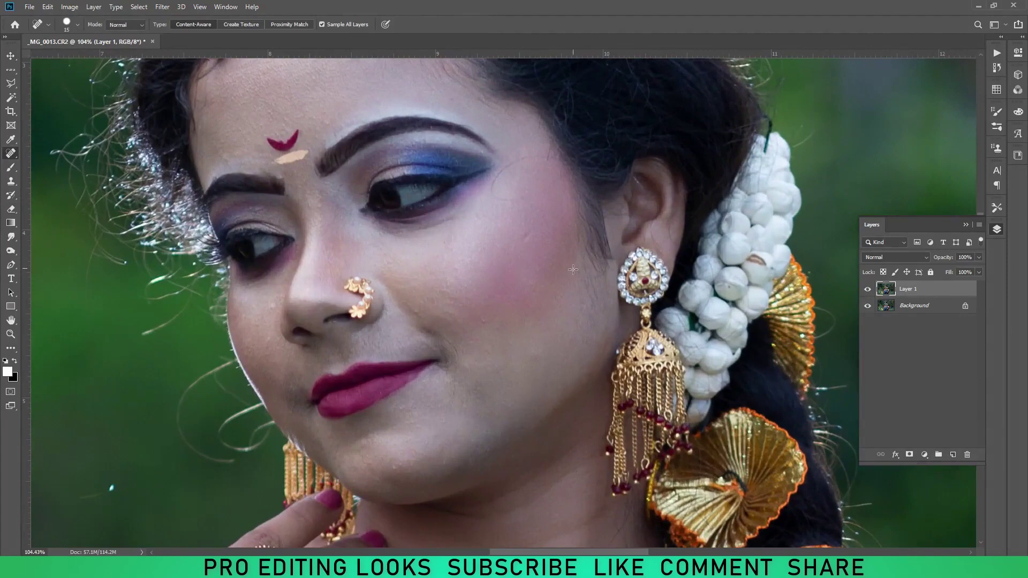
pyautogui.scroll(1, 505, 274)
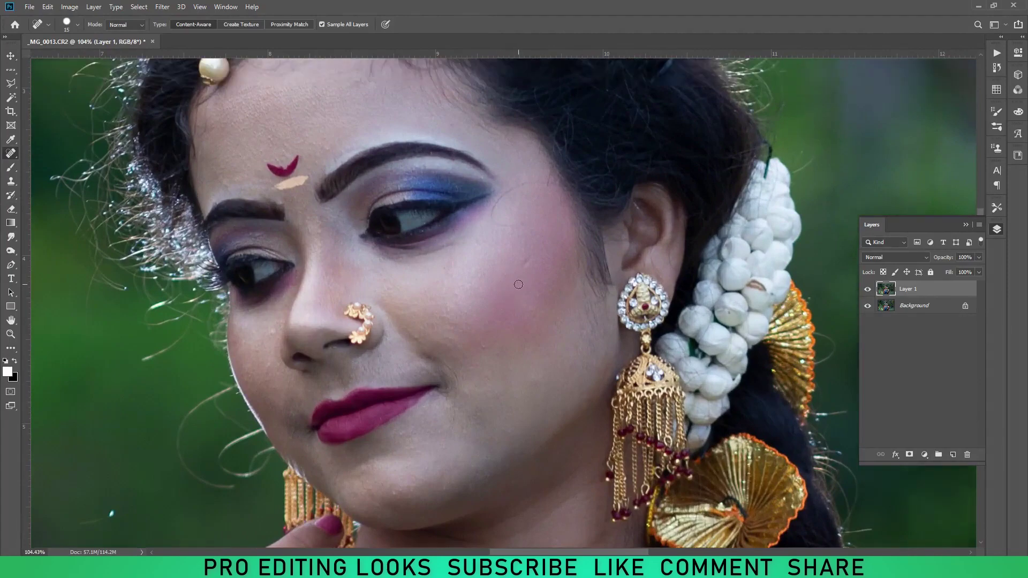
pyautogui.press(']')
pyautogui.click(524, 266)
pyautogui.click(493, 287)
pyautogui.press('[')
# Heal a mark near the upper eyelid and a dark spot on the forehead
pyautogui.scroll(1, 286, 420)
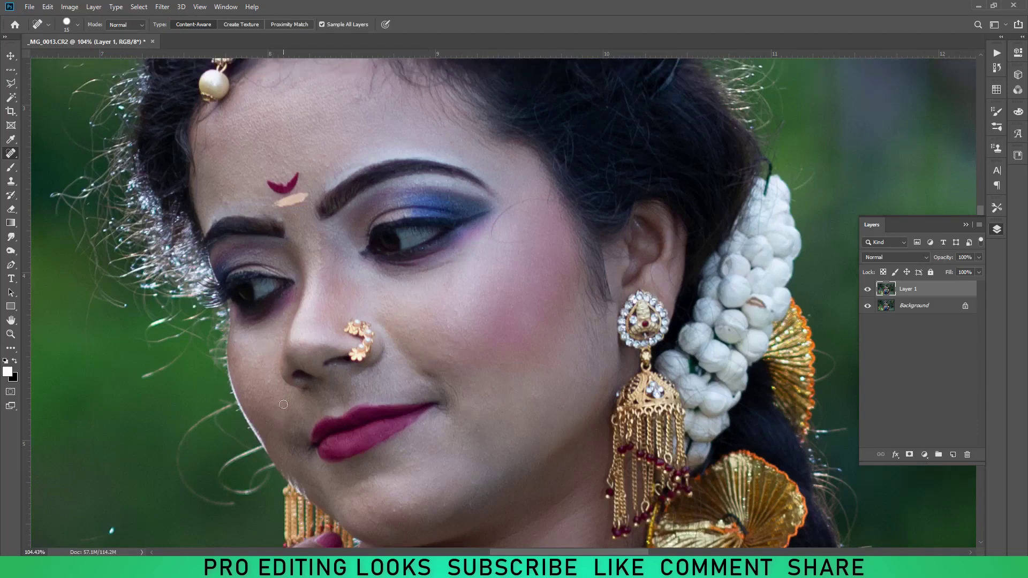
pyautogui.scroll(1, 284, 404)
pyautogui.moveTo(265, 278); pyautogui.dragTo(249, 278)
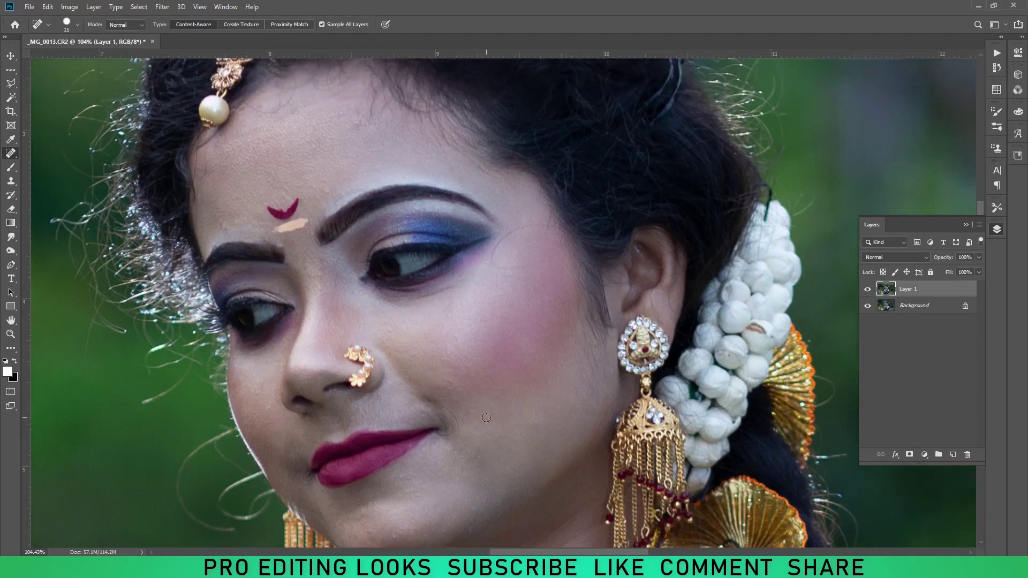
pyautogui.scroll(-1, 486, 418)
pyautogui.press('[')
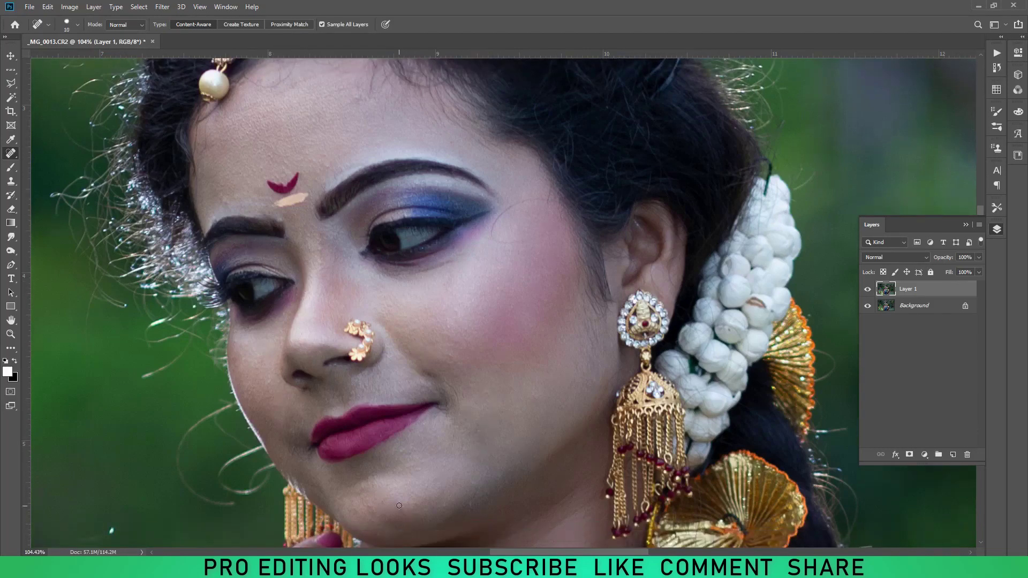
pyautogui.scroll(4, 461, 483)
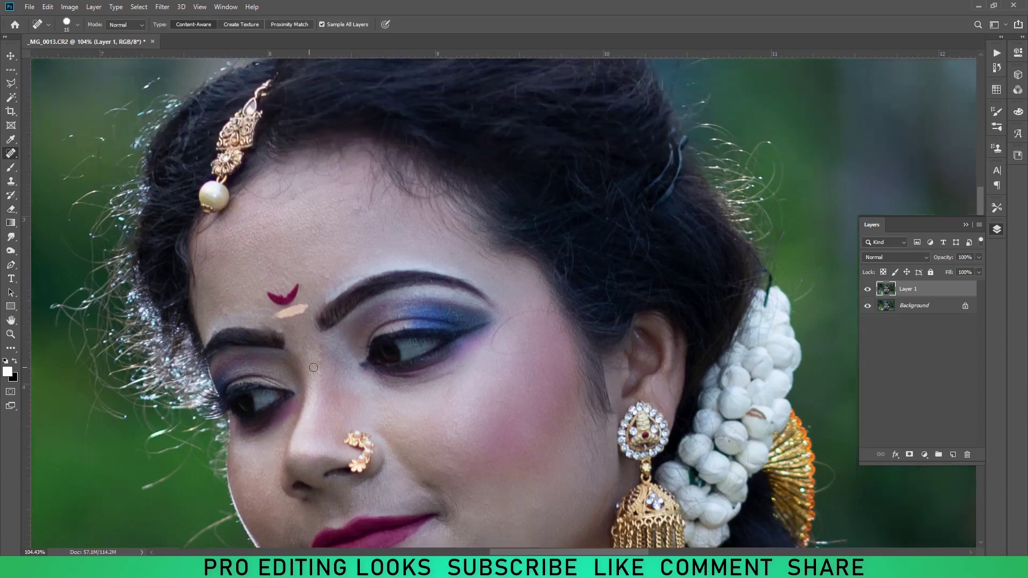
pyautogui.click(227, 311)
# Remove the stray hair strands beside the eye and against the background
pyautogui.scroll(1, 546, 332)
pyautogui.scroll(1, 543, 322)
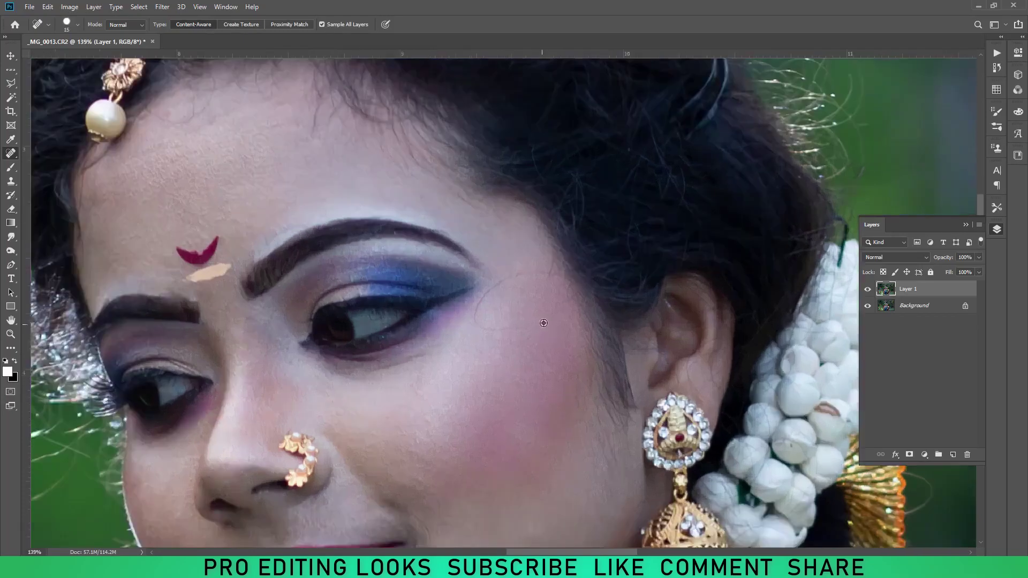
pyautogui.scroll(1, 544, 323)
pyautogui.press('[')
pyautogui.moveTo(536, 320)
pyautogui.mouseDown()
pyautogui.moveTo(474, 277)
pyautogui.moveTo(564, 273)
pyautogui.mouseUp()
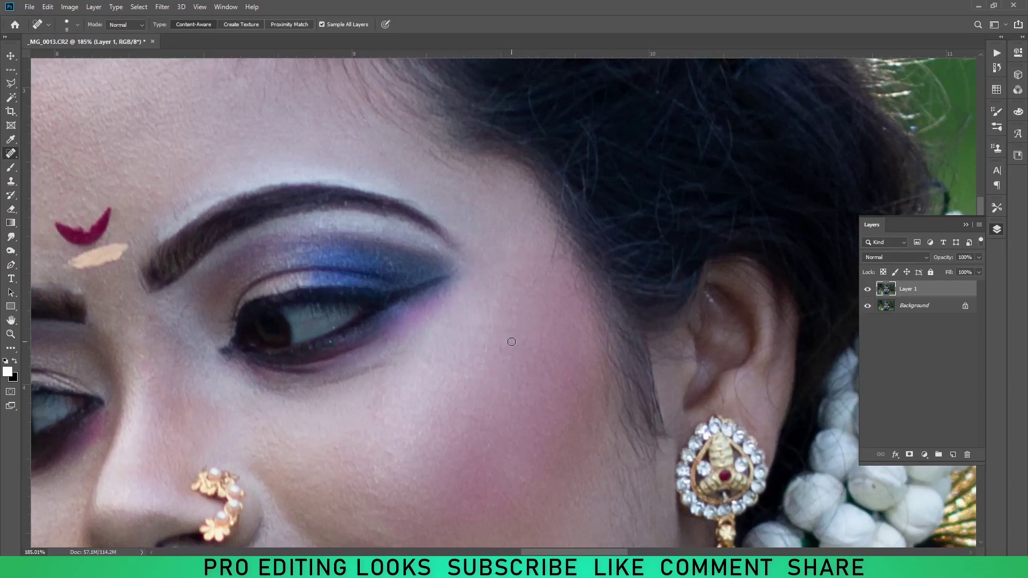
pyautogui.scroll(-5, 511, 342)
pyautogui.scroll(4, 168, 419)
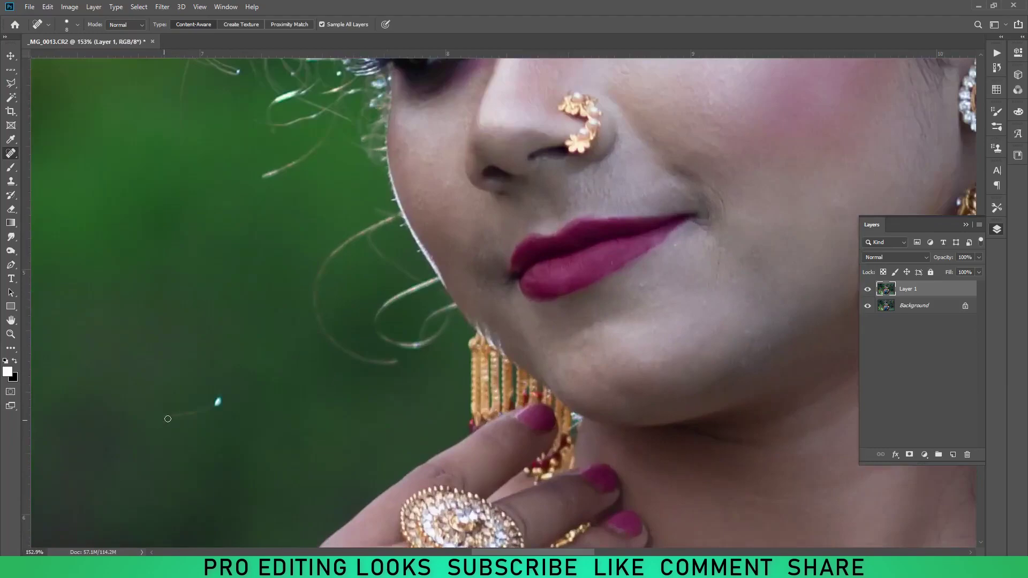
pyautogui.press(']')
pyautogui.press(']')
pyautogui.press(']')
pyautogui.moveTo(171, 417); pyautogui.dragTo(220, 401)
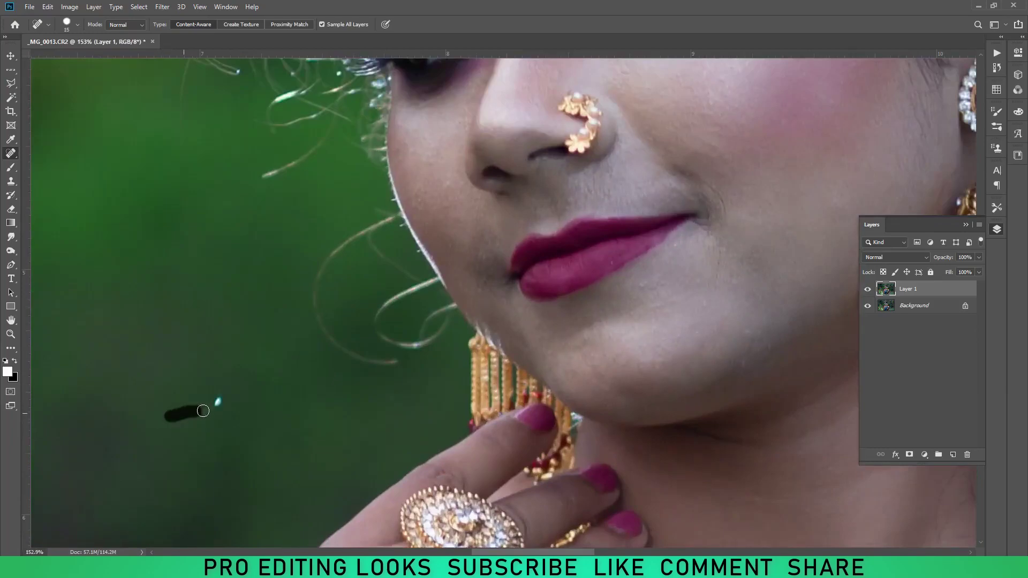
# Paint out the grey pole in the left background with a much larger brush
pyautogui.scroll(-5, 218, 429)
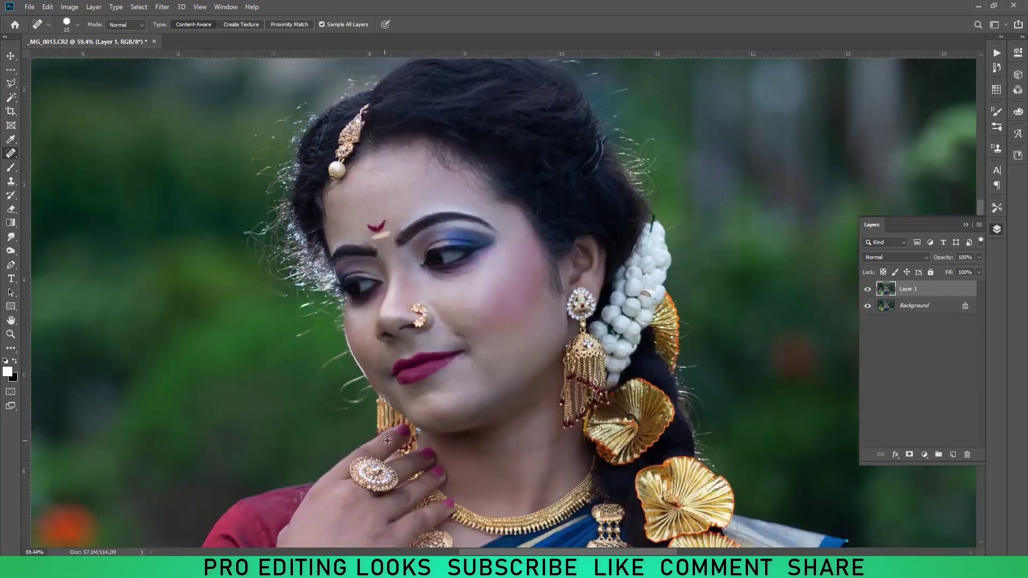
pyautogui.scroll(1, 559, 398)
pyautogui.scroll(2, 559, 398)
pyautogui.scroll(-3, 558, 398)
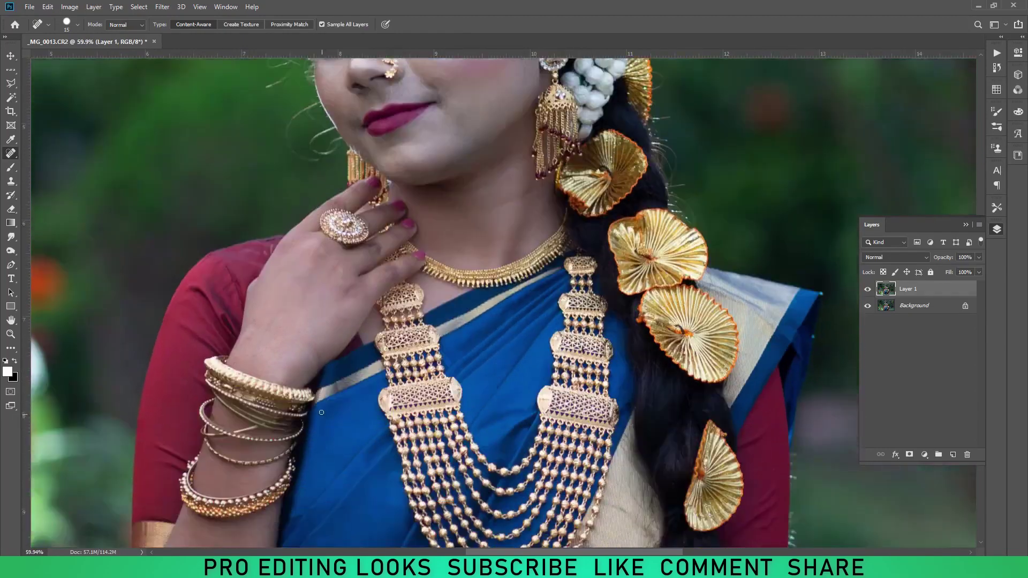
pyautogui.scroll(3, 257, 285)
pyautogui.scroll(-1, 257, 285)
pyautogui.scroll(-2, 322, 321)
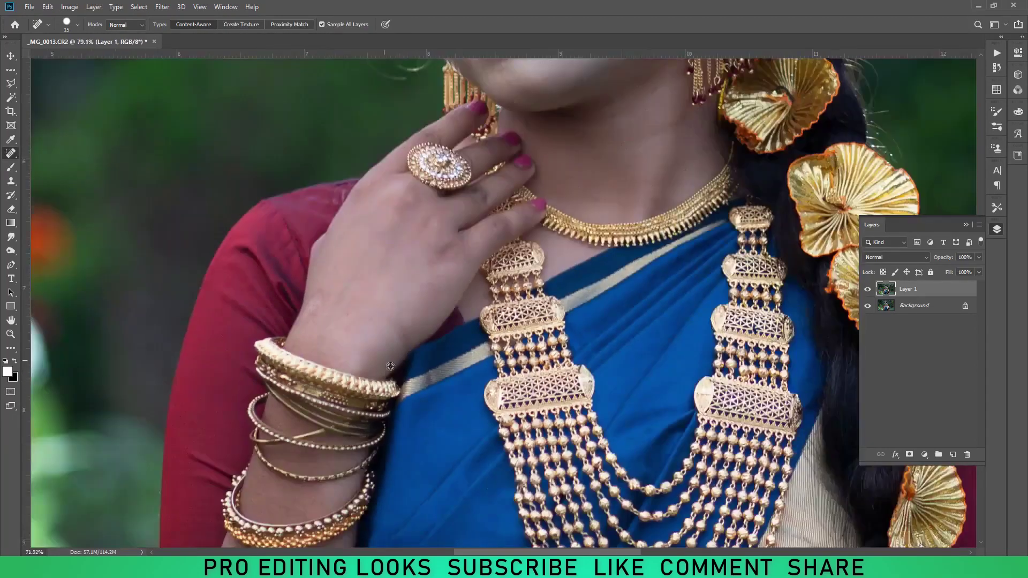
pyautogui.scroll(-2, 374, 342)
pyautogui.scroll(-1, 399, 352)
pyautogui.scroll(-1, 321, 214)
pyautogui.scroll(3, 131, 110)
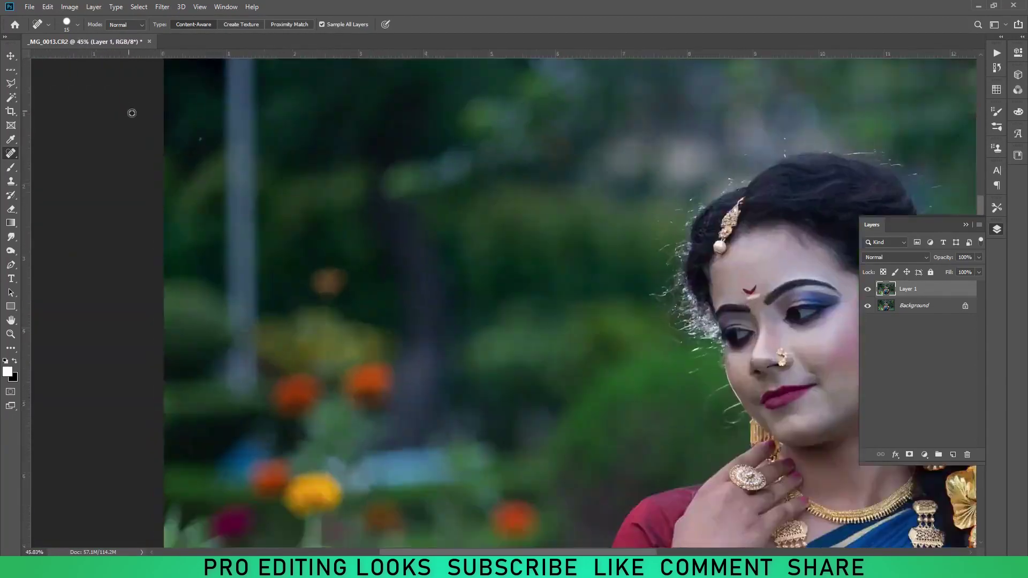
pyautogui.scroll(2, 223, 218)
pyautogui.scroll(-1, 272, 228)
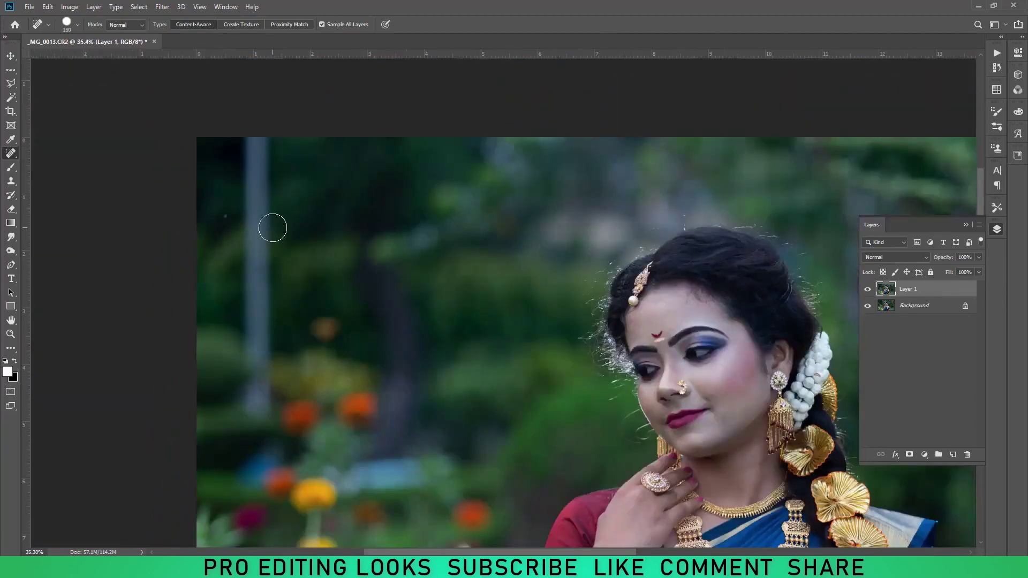
pyautogui.press(']')
pyautogui.press(']')
pyautogui.press(']')
pyautogui.moveTo(258, 151); pyautogui.dragTo(257, 404)
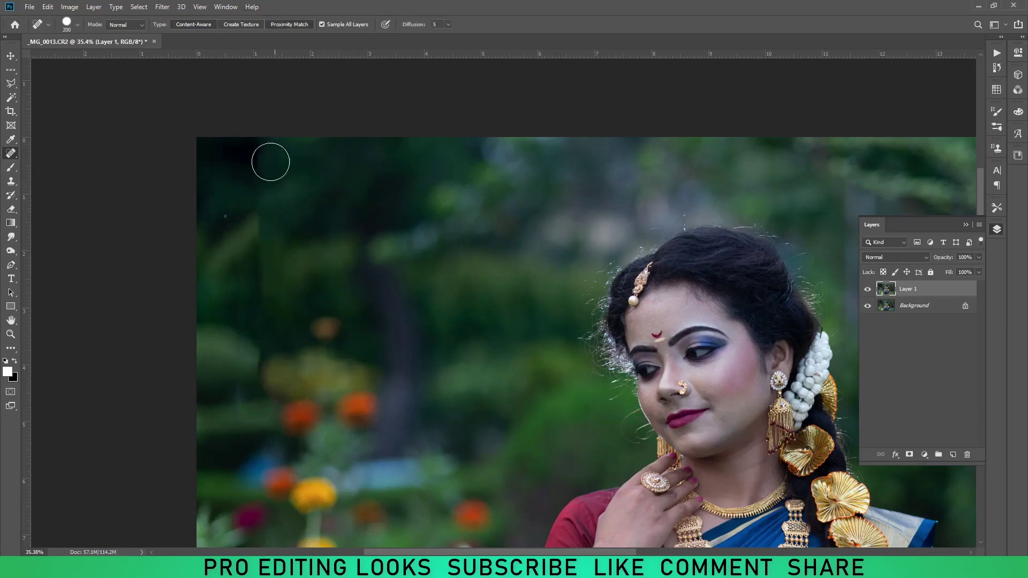
pyautogui.moveTo(259, 155); pyautogui.dragTo(273, 405)
pyautogui.scroll(-3, 392, 295)
# Crop the photo to a square by pulling both side edges in around the woman
pyautogui.press('v')
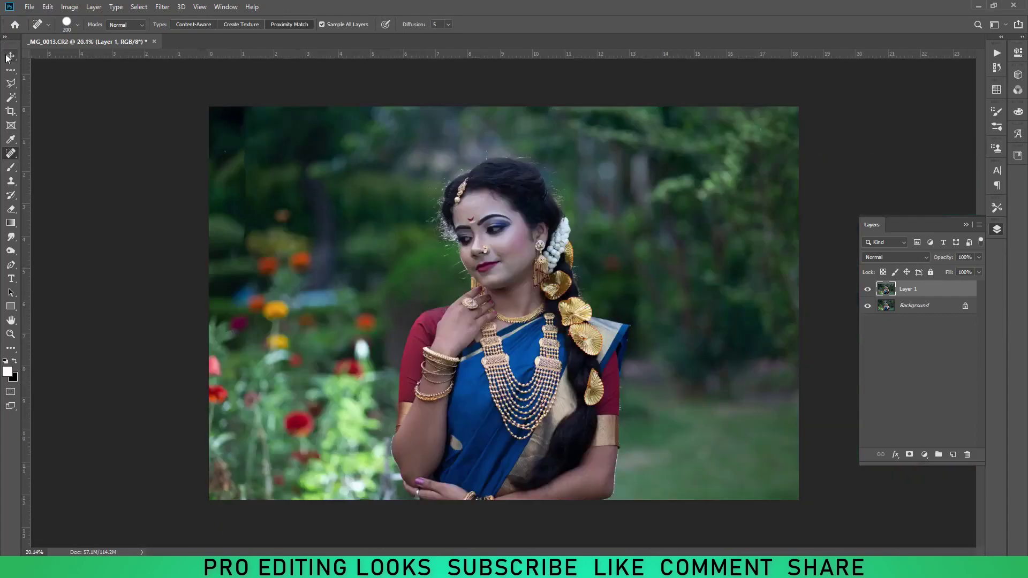
pyautogui.click(11, 111)
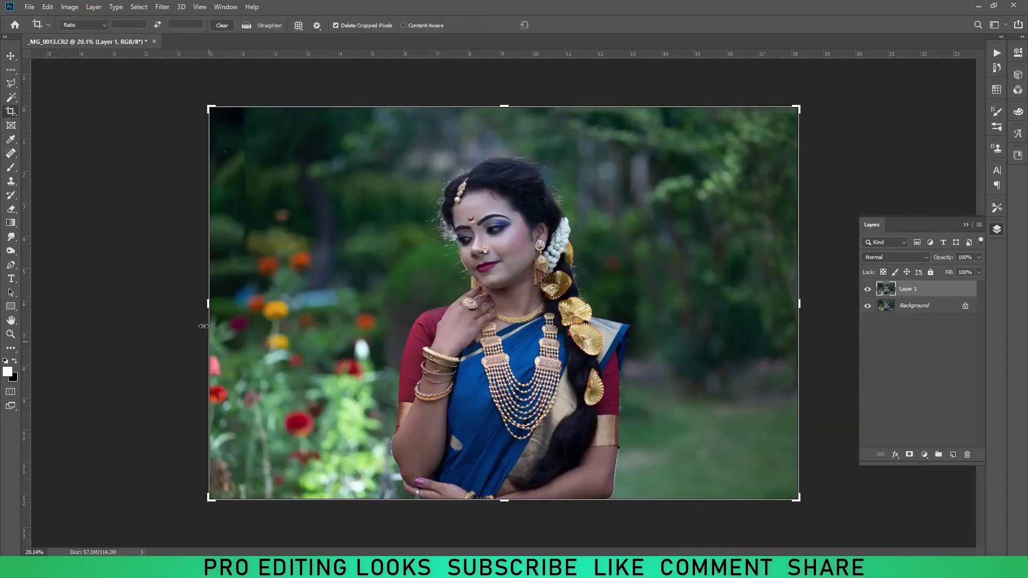
pyautogui.moveTo(209, 303); pyautogui.dragTo(234, 305)
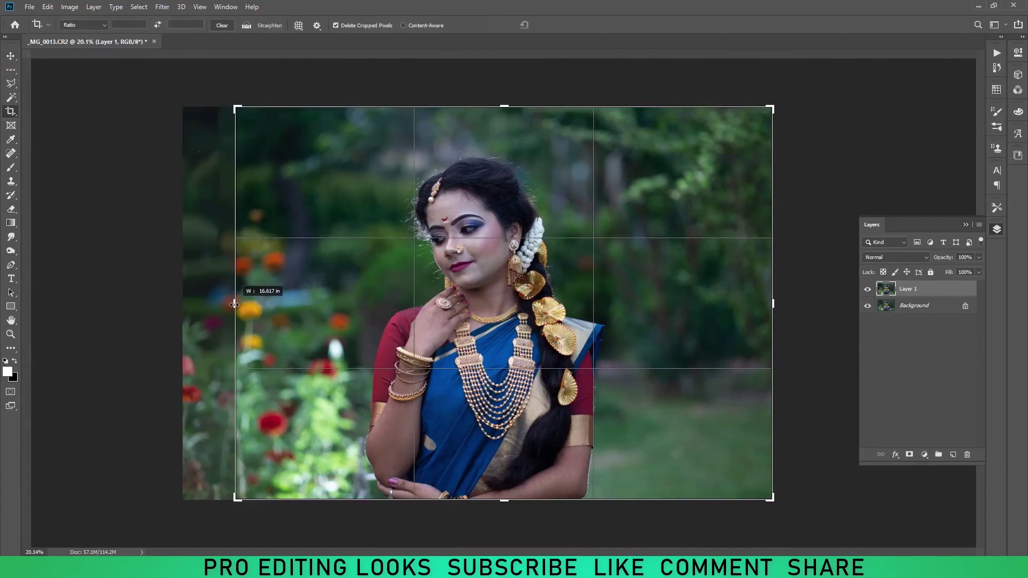
pyautogui.moveTo(772, 304); pyautogui.dragTo(732, 306)
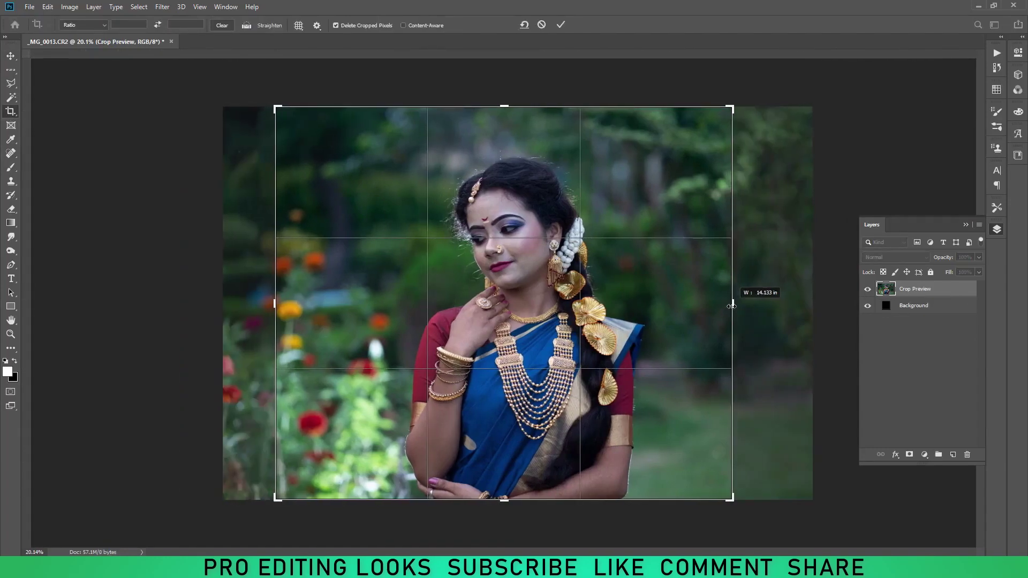
pyautogui.click(561, 25)
pyautogui.click(11, 55)
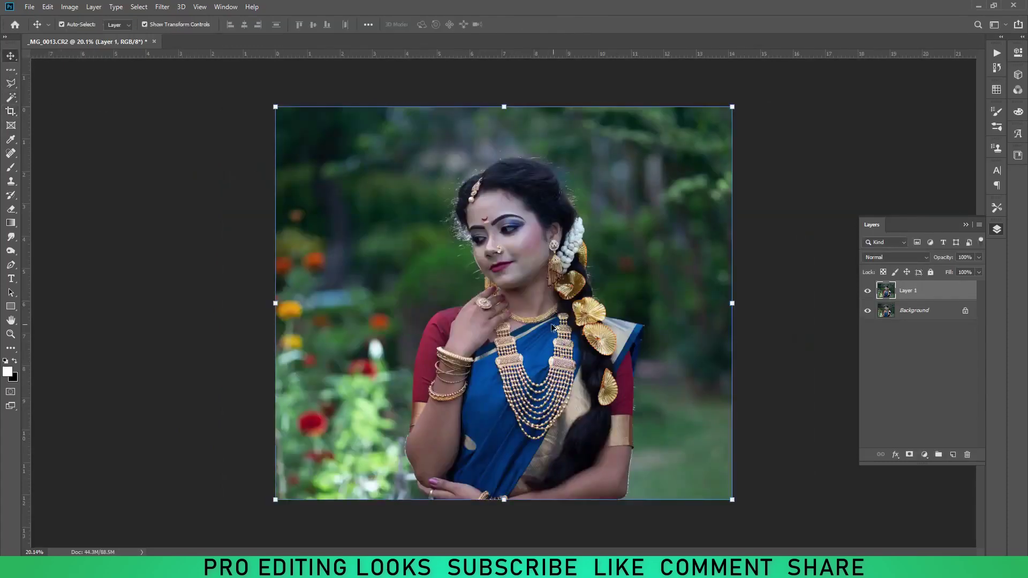
# Fit the image in the window and duplicate Layer 1 as Layer 1 copy
pyautogui.keyDown('alt'); pyautogui.scroll(3, 539, 231); pyautogui.keyUp('alt')
pyautogui.hotkey('ctrl', '0')
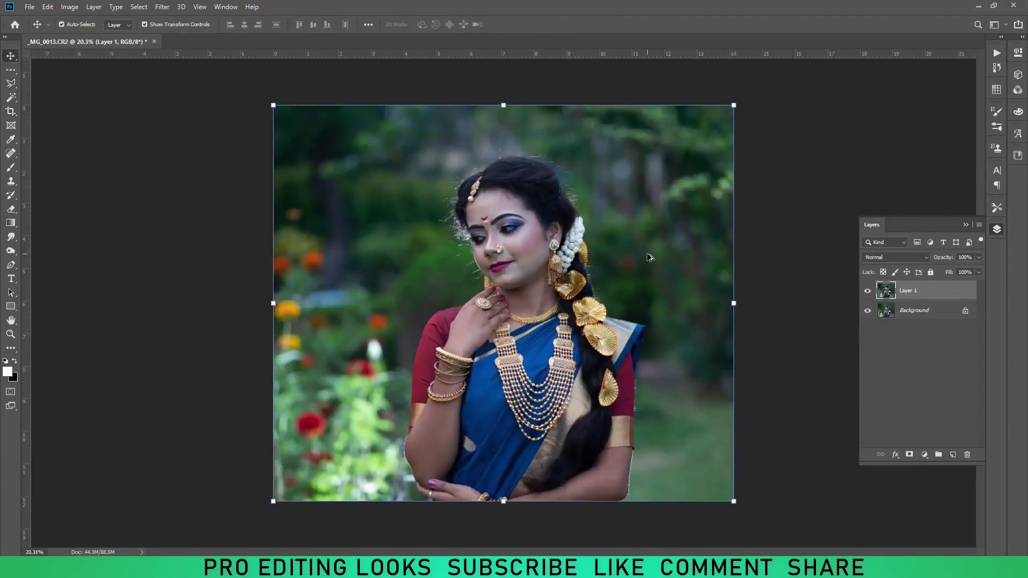
pyautogui.hotkey('ctrl', 'j')
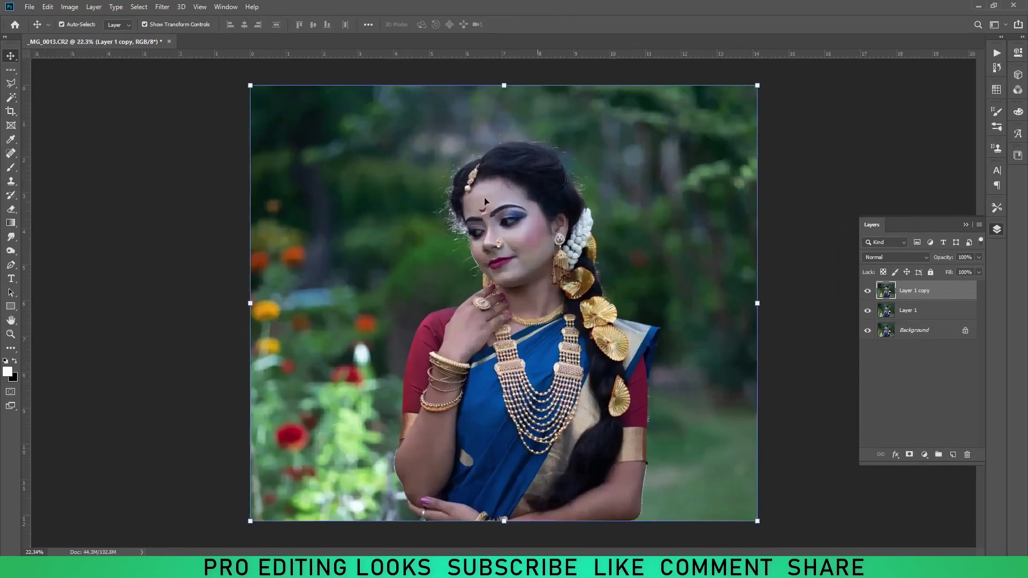
pyautogui.click(162, 7)
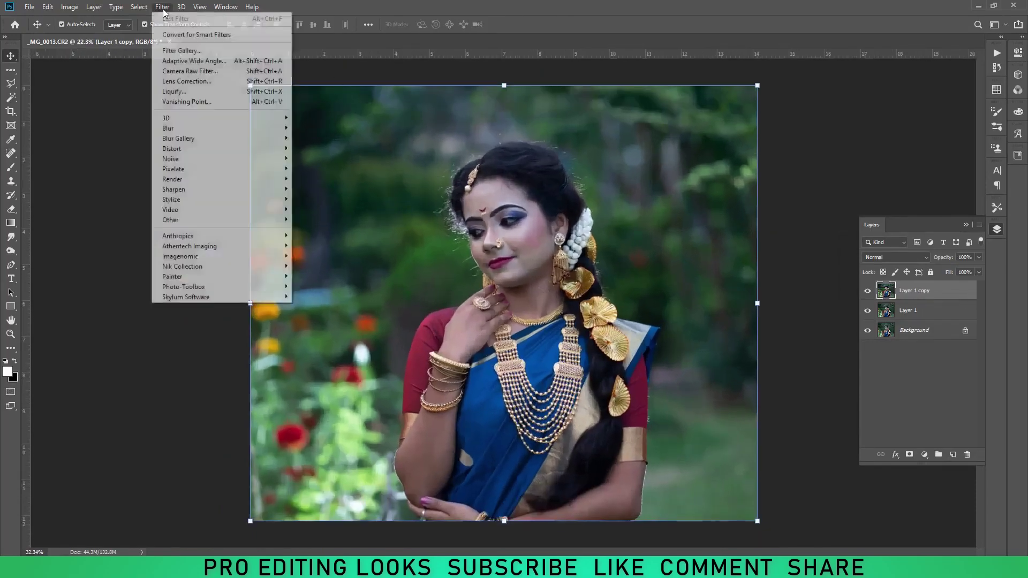
# Open Camera Raw Filter, warm Temperature to +17, raise Contrast and set Shadows to +1
pyautogui.click(190, 71)
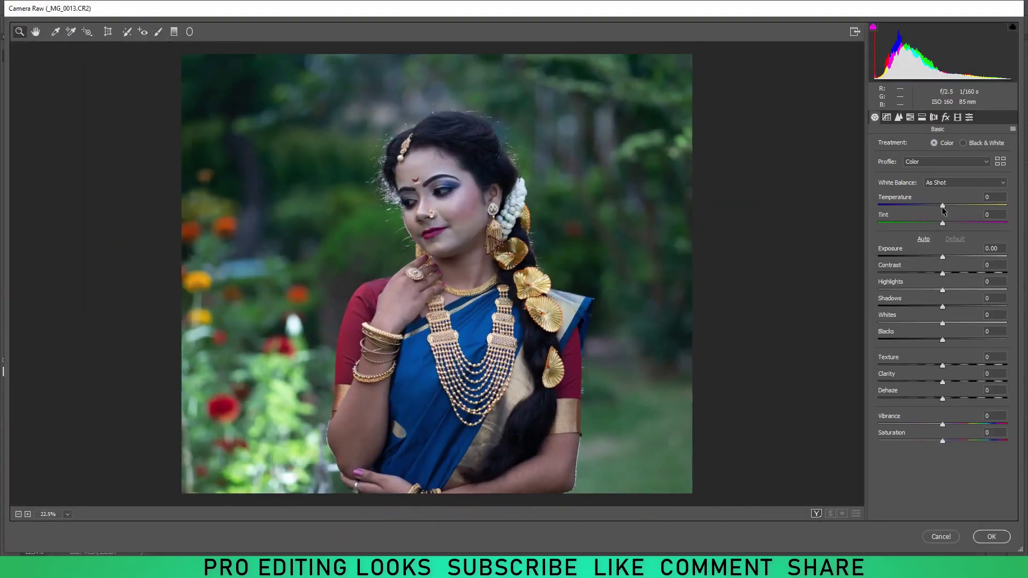
pyautogui.moveTo(942, 206); pyautogui.dragTo(953, 219)
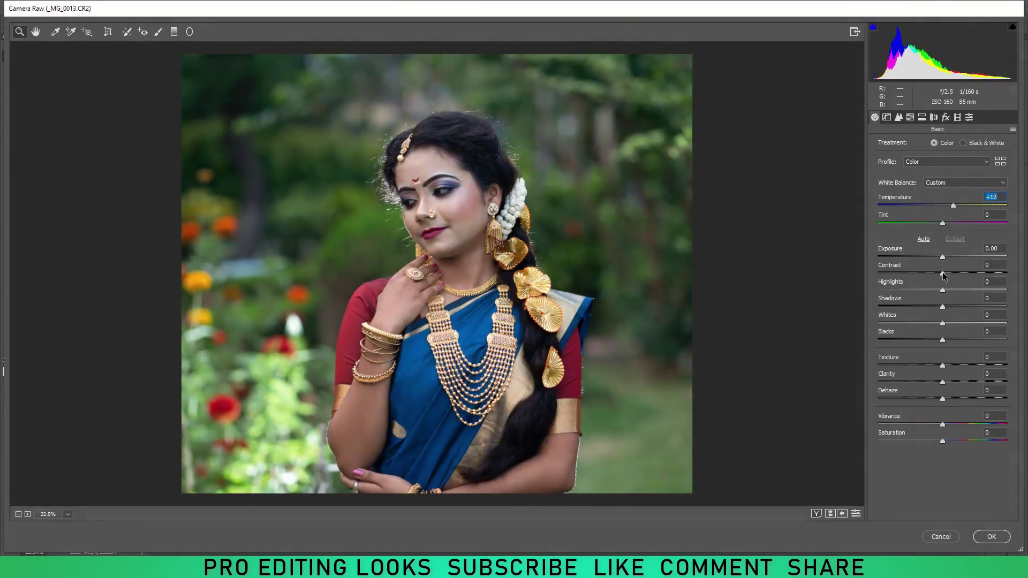
pyautogui.moveTo(942, 273)
pyautogui.mouseDown()
pyautogui.moveTo(958, 278)
pyautogui.moveTo(936, 291)
pyautogui.moveTo(935, 307)
pyautogui.mouseUp()
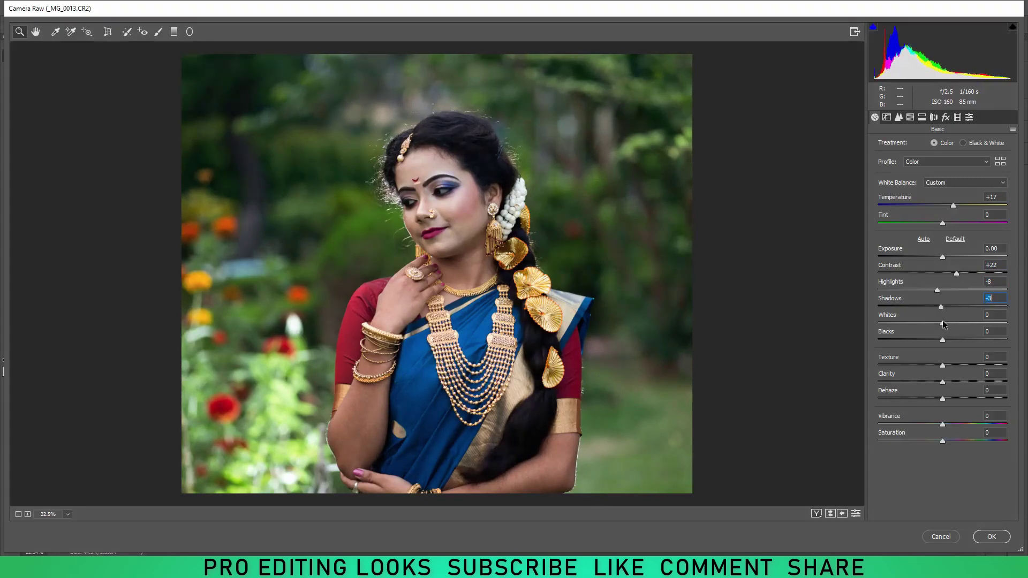
pyautogui.press('Down')
pyautogui.press('Down')
pyautogui.press('Down')
pyautogui.press('Up')
pyautogui.press('Up')
pyautogui.press('Up')
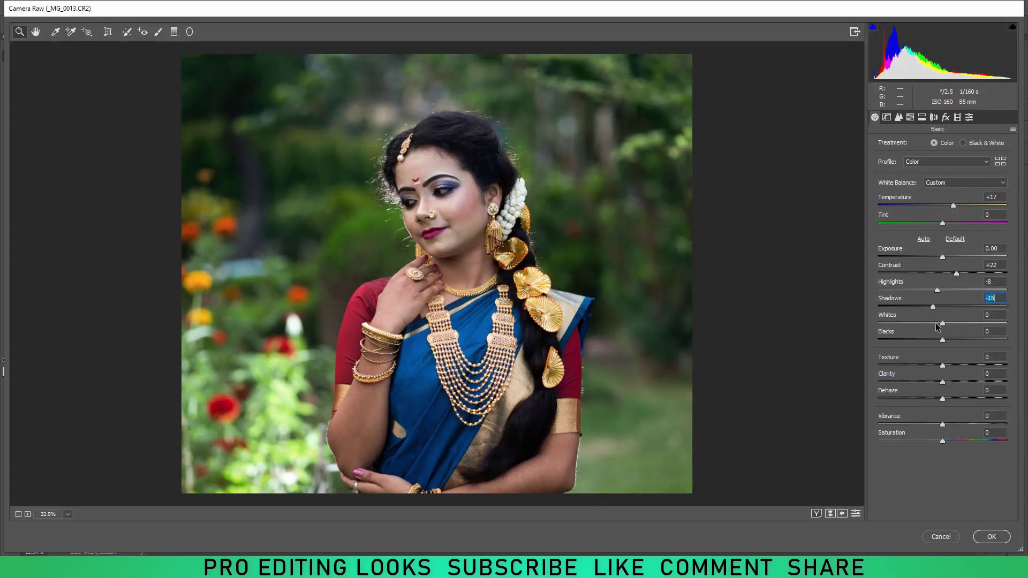
pyautogui.hotkey('shift', 'Up')
pyautogui.hotkey('shift', 'Up')
pyautogui.hotkey('shift', 'Up')
pyautogui.press('Up')
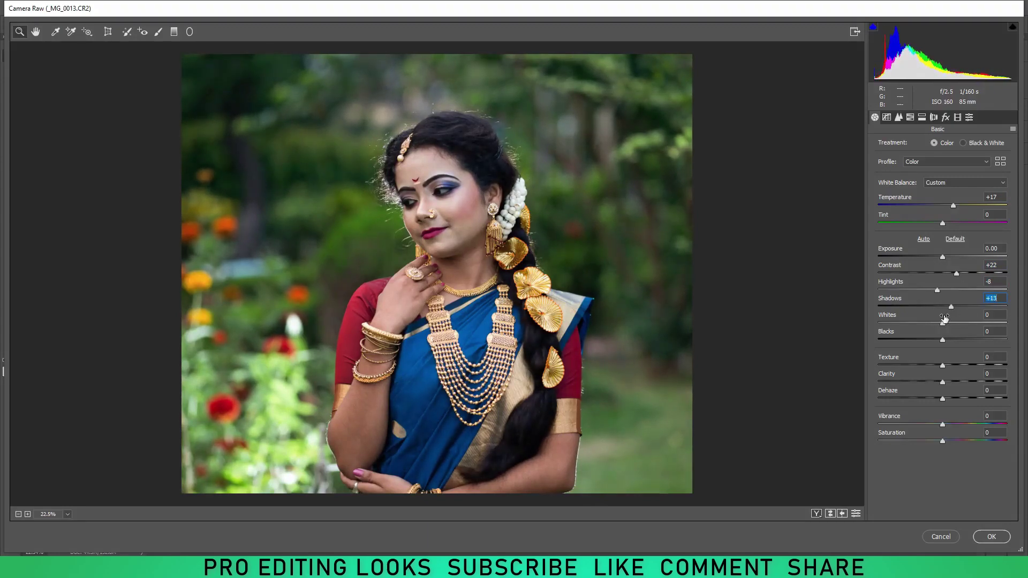
# Lower Whites and Blacks, set Texture +7, Clarity +17, Contrast +23, Vibrance +13, keeping Custom white balance
pyautogui.moveTo(945, 318)
pyautogui.mouseDown()
pyautogui.moveTo(931, 328)
pyautogui.moveTo(938, 353)
pyautogui.mouseUp()
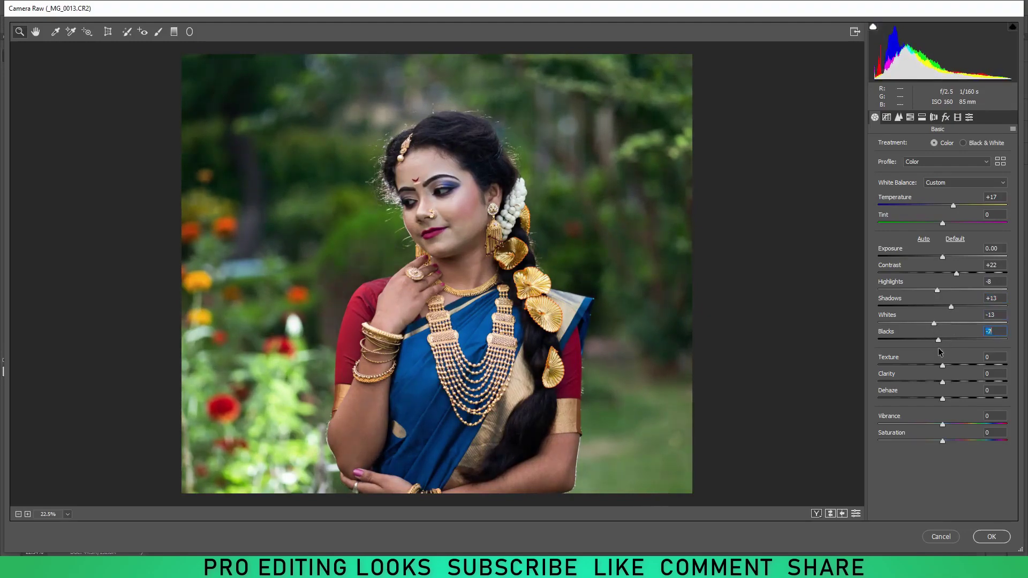
pyautogui.press('Down')
pyautogui.press('Down')
pyautogui.moveTo(943, 366); pyautogui.dragTo(951, 378)
pyautogui.moveTo(943, 383)
pyautogui.mouseDown()
pyautogui.moveTo(956, 384)
pyautogui.moveTo(958, 400)
pyautogui.moveTo(936, 399)
pyautogui.mouseUp()
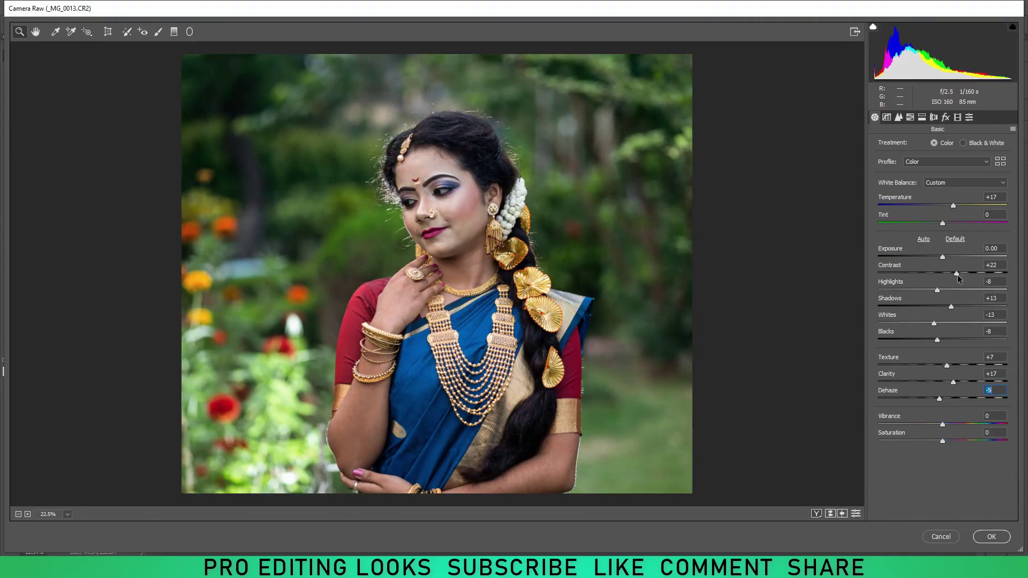
pyautogui.moveTo(957, 273); pyautogui.dragTo(943, 314)
pyautogui.moveTo(947, 428); pyautogui.dragTo(952, 433)
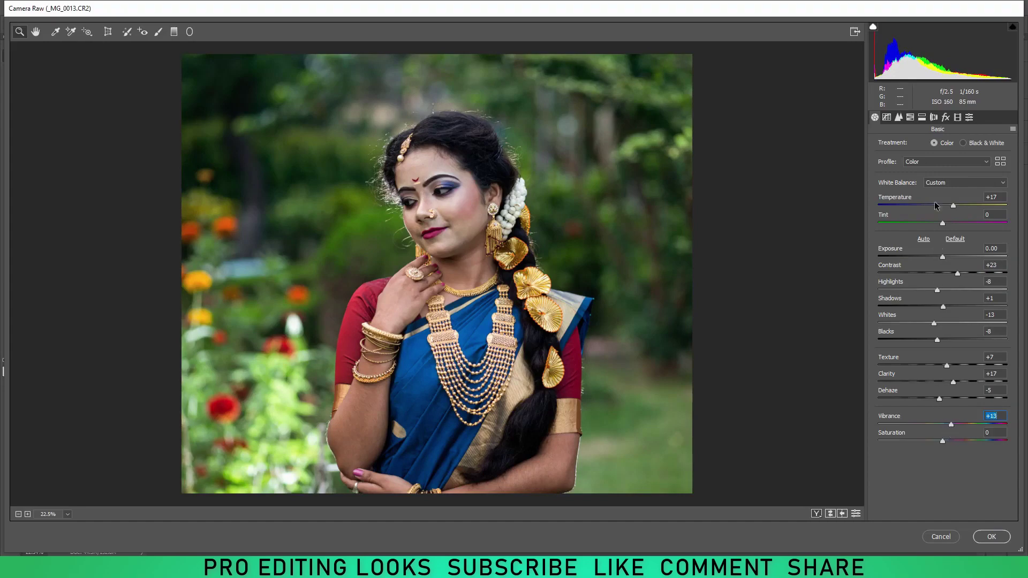
pyautogui.click(987, 161)
pyautogui.click(964, 182)
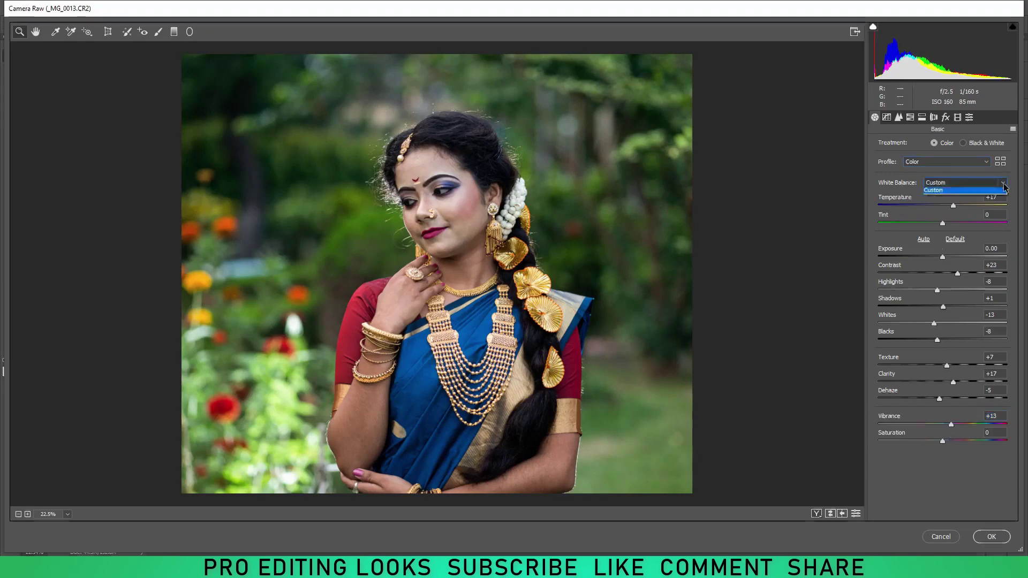
pyautogui.click(887, 117)
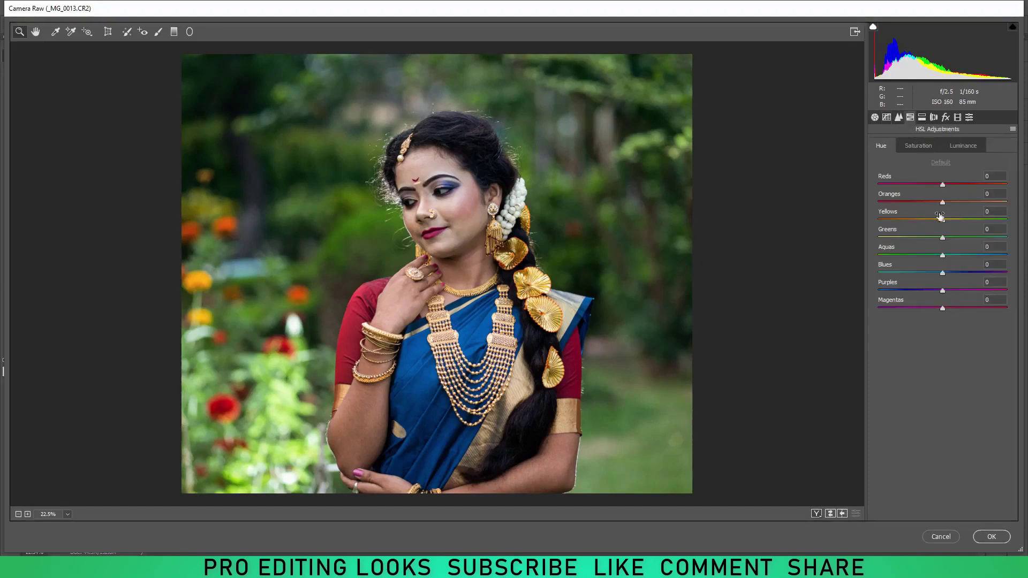
# Boost Reds saturation, ease off Aquas, and set Blues hue to -25 for a teal sari
pyautogui.click(929, 146)
pyautogui.moveTo(942, 185)
pyautogui.mouseDown()
pyautogui.moveTo(962, 189)
pyautogui.moveTo(956, 220)
pyautogui.moveTo(921, 242)
pyautogui.moveTo(959, 256)
pyautogui.moveTo(939, 256)
pyautogui.mouseUp()
pyautogui.click(944, 273)
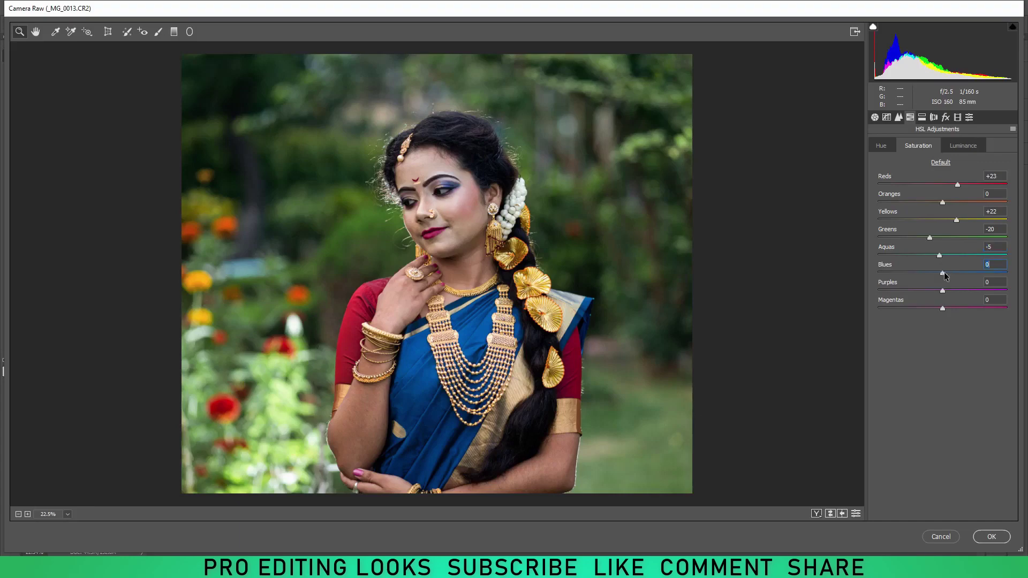
pyautogui.click(880, 148)
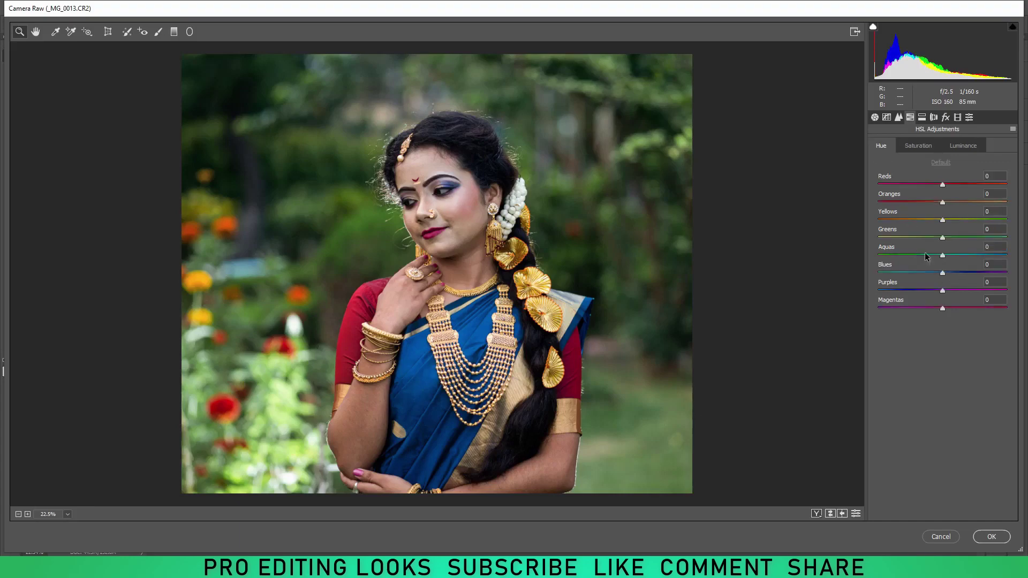
pyautogui.moveTo(942, 273); pyautogui.dragTo(920, 286)
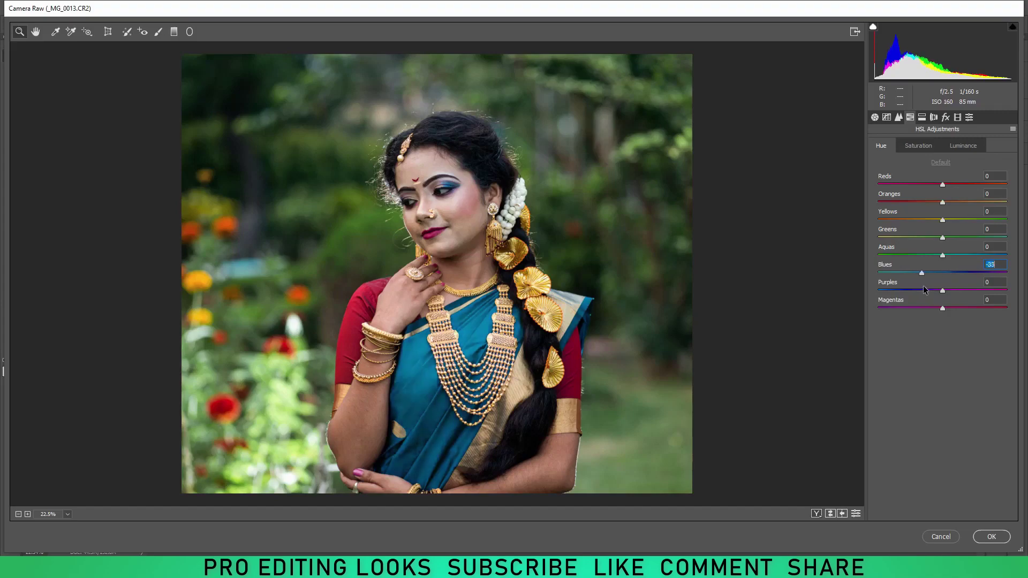
pyautogui.hotkey('ctrl', 'z')
# Set hues Magentas -6, Reds -15, Greens -34, Yellows -13 and nudge Aquas
pyautogui.moveTo(942, 290)
pyautogui.mouseDown()
pyautogui.moveTo(963, 292)
pyautogui.moveTo(948, 297)
pyautogui.mouseUp()
pyautogui.moveTo(942, 185); pyautogui.dragTo(933, 200)
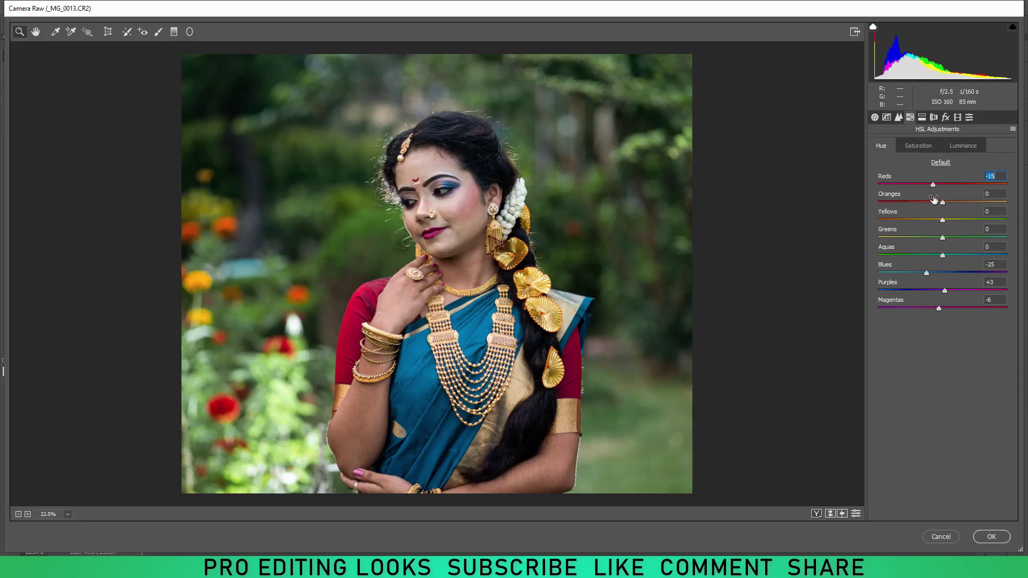
pyautogui.moveTo(942, 238); pyautogui.dragTo(898, 259)
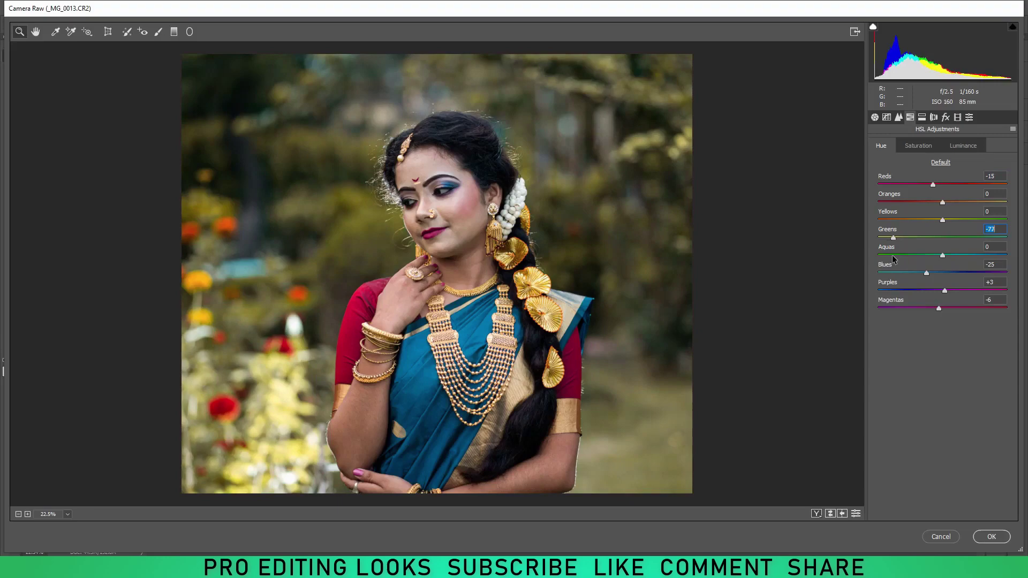
pyautogui.moveTo(942, 219)
pyautogui.mouseDown()
pyautogui.moveTo(926, 231)
pyautogui.moveTo(966, 225)
pyautogui.moveTo(894, 247)
pyautogui.mouseUp()
pyautogui.moveTo(943, 256); pyautogui.dragTo(941, 256)
# Return the Yellows and Greens luminance sliders to 0
pyautogui.click(968, 145)
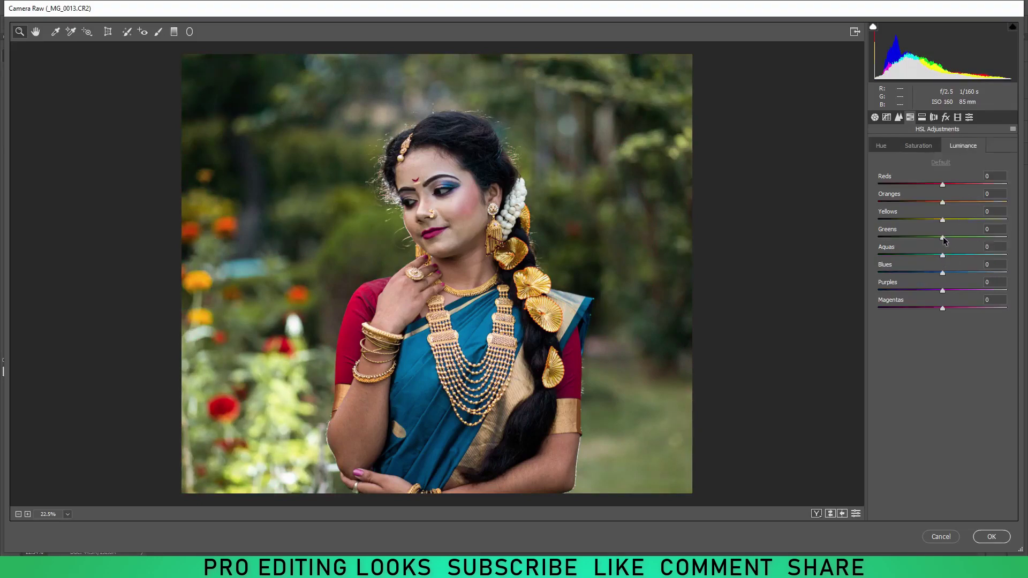
pyautogui.moveTo(943, 221)
pyautogui.mouseDown()
pyautogui.moveTo(979, 224)
pyautogui.moveTo(958, 239)
pyautogui.mouseUp()
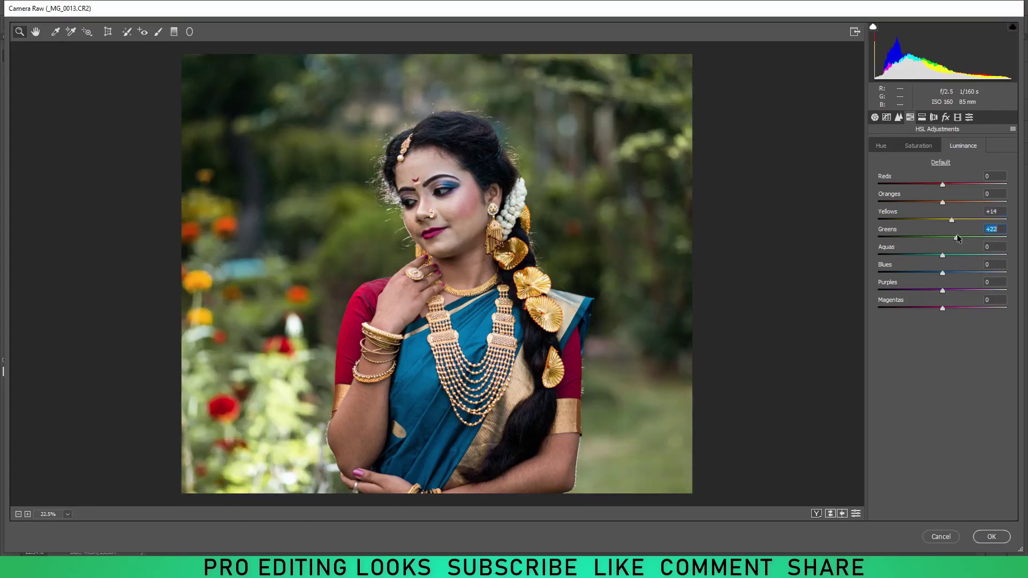
pyautogui.doubleClick(958, 237)
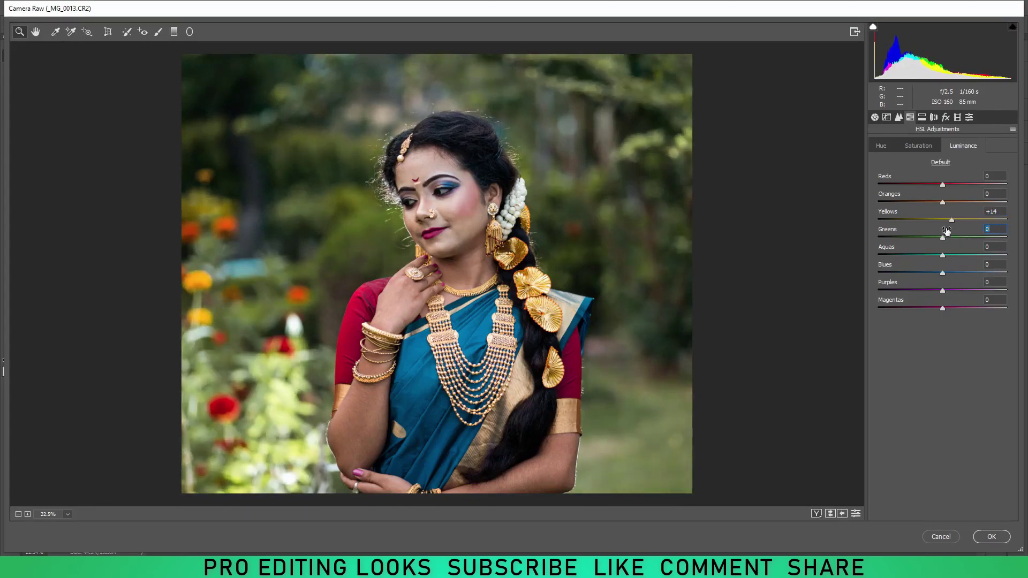
pyautogui.moveTo(951, 220); pyautogui.dragTo(941, 224)
# Browse the Effects, Calibration and Creative presets panels, then commit the Camera Raw edits with OK
pyautogui.write('0')
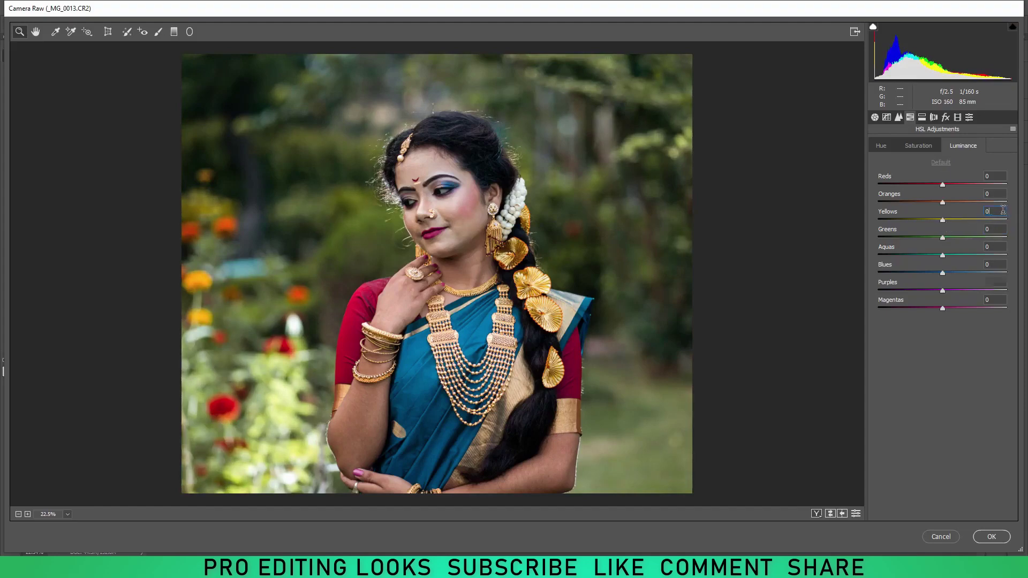
pyautogui.click(934, 117)
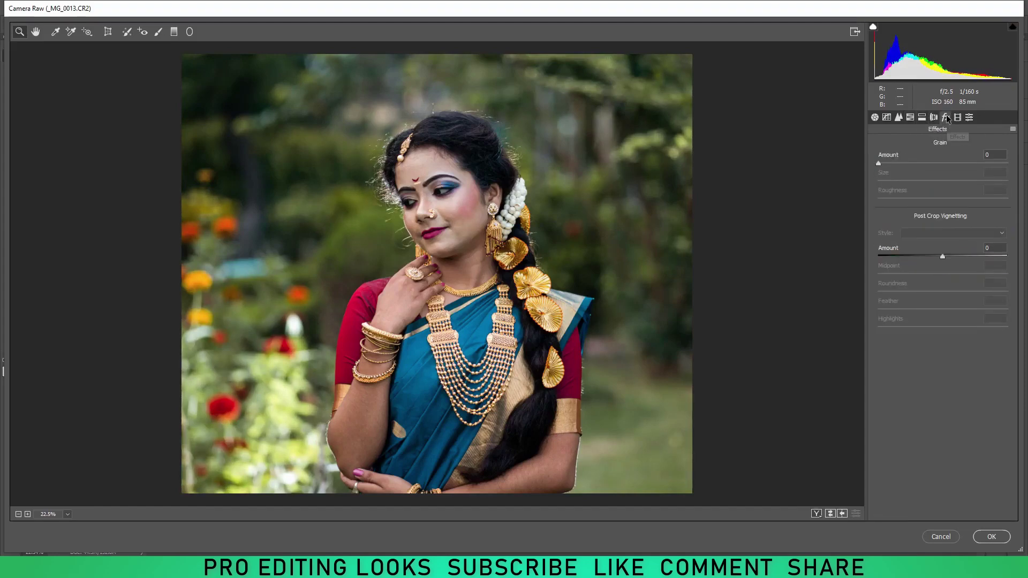
pyautogui.click(957, 118)
pyautogui.click(1005, 148)
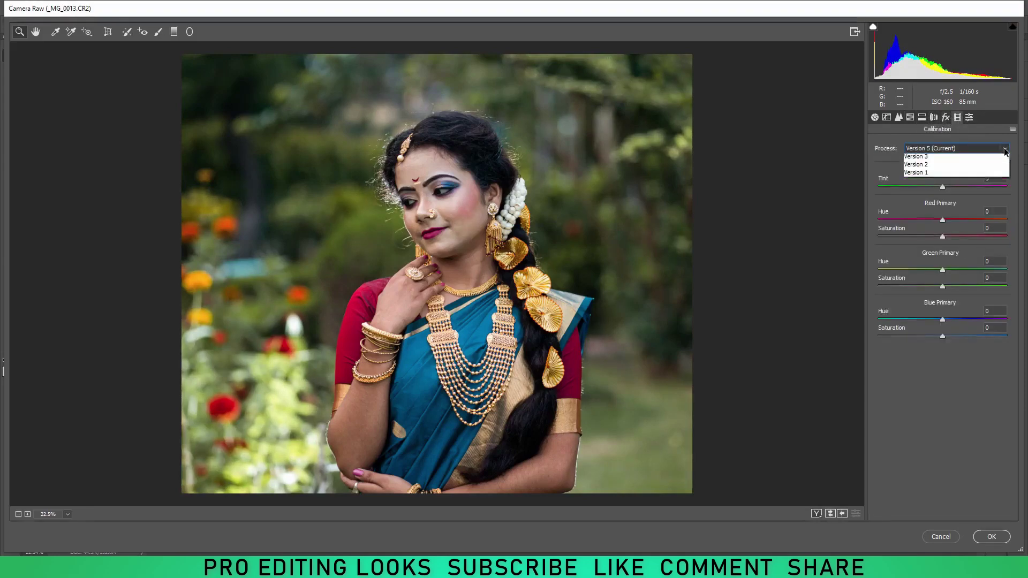
pyautogui.click(970, 117)
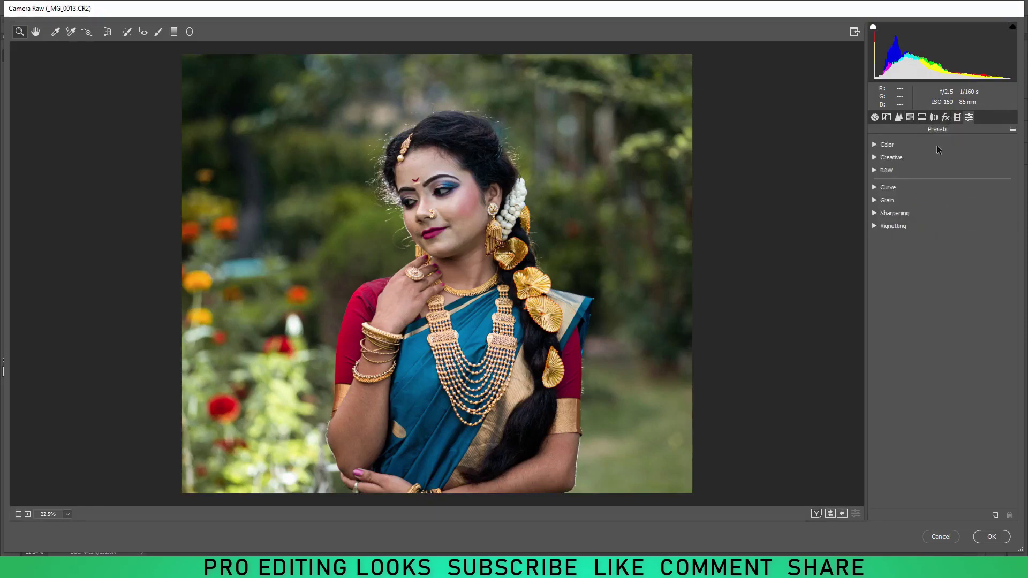
pyautogui.click(882, 158)
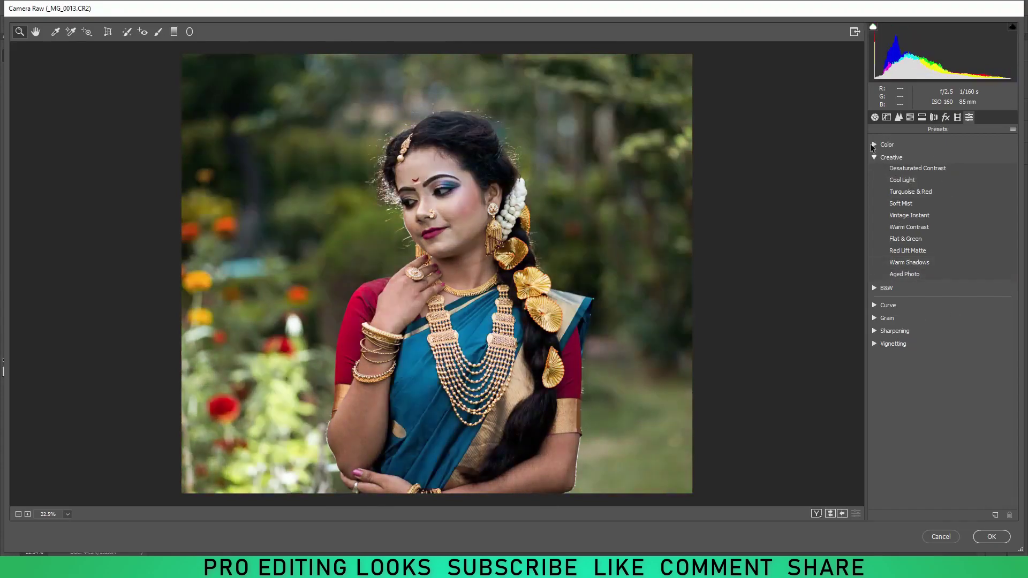
pyautogui.click(875, 157)
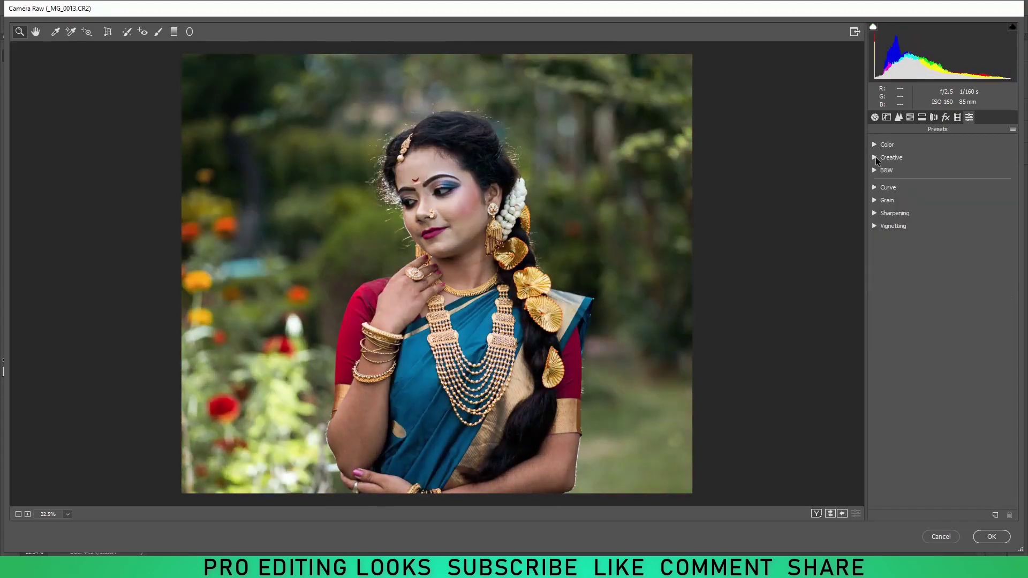
pyautogui.click(991, 536)
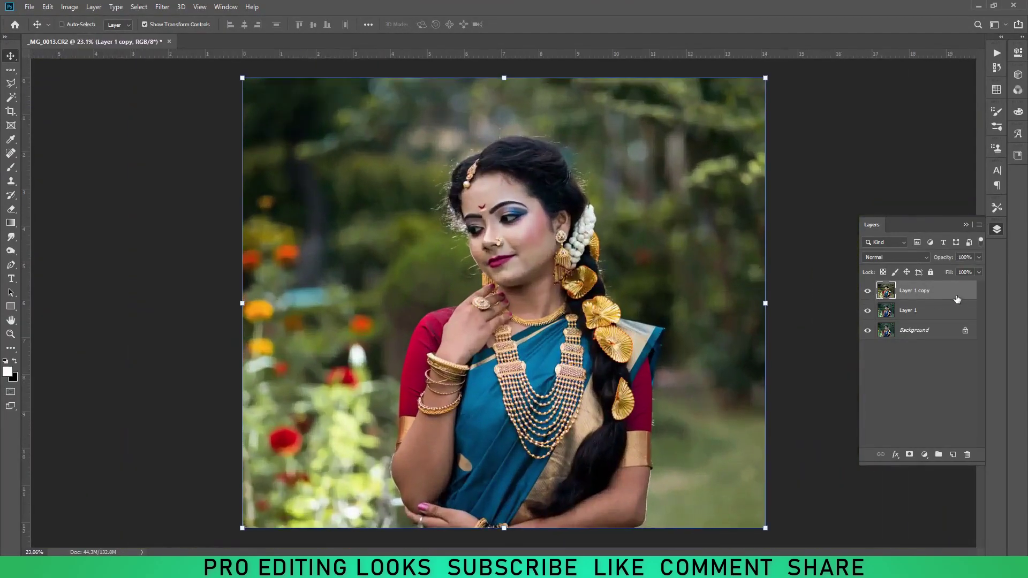
# Duplicate the graded layer as Layer 1 copy 2 and launch Filter > Photo-Toolbox > SkinFiner
pyautogui.hotkey('ctrl', 'j')
pyautogui.click(163, 6)
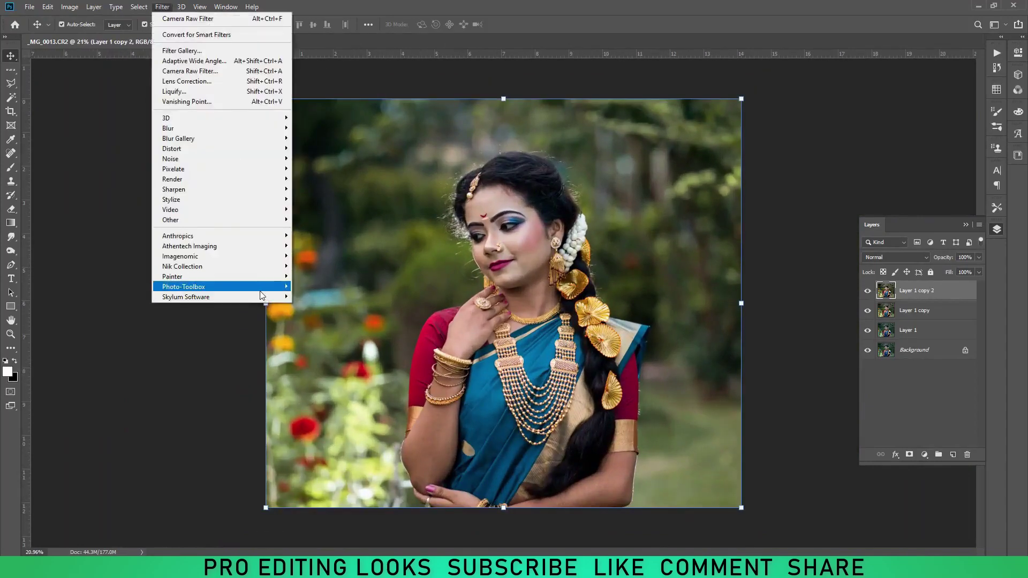
pyautogui.moveTo(184, 287)
pyautogui.click(323, 286)
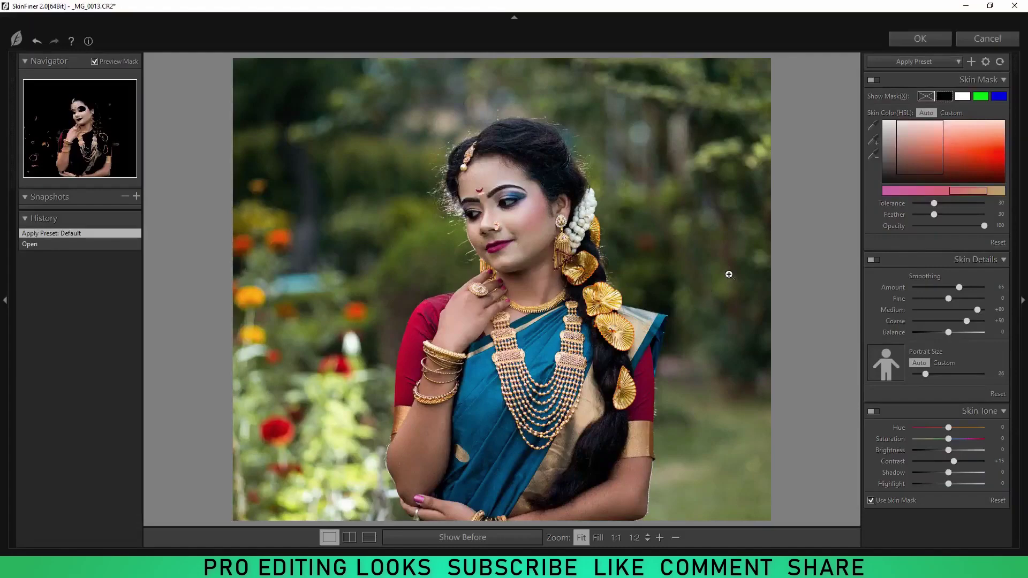
# Sample the face's skin colour with the eyedropper and brighten the skin tone
pyautogui.click(875, 141)
pyautogui.click(518, 191)
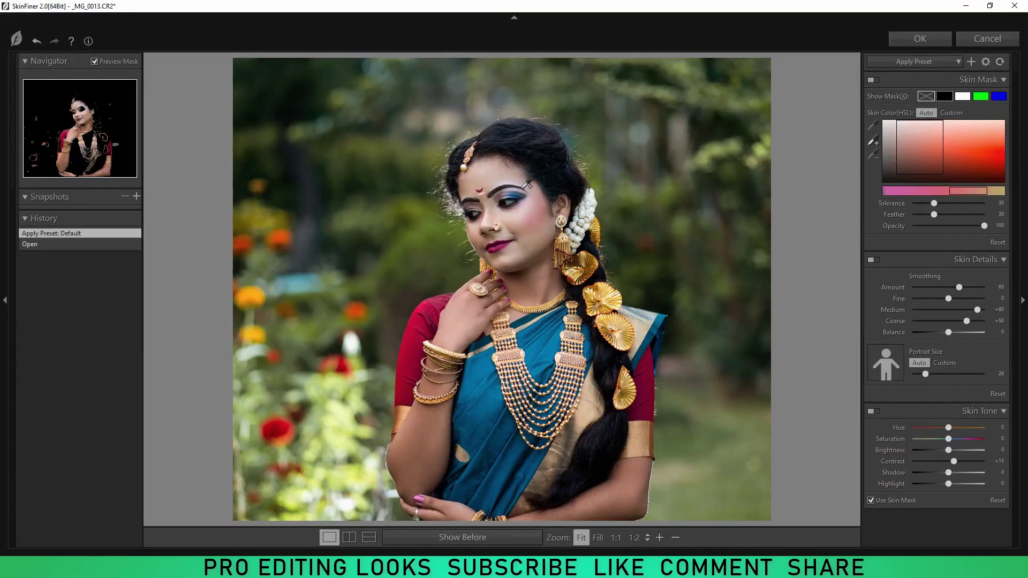
pyautogui.click(523, 188)
pyautogui.click(443, 209)
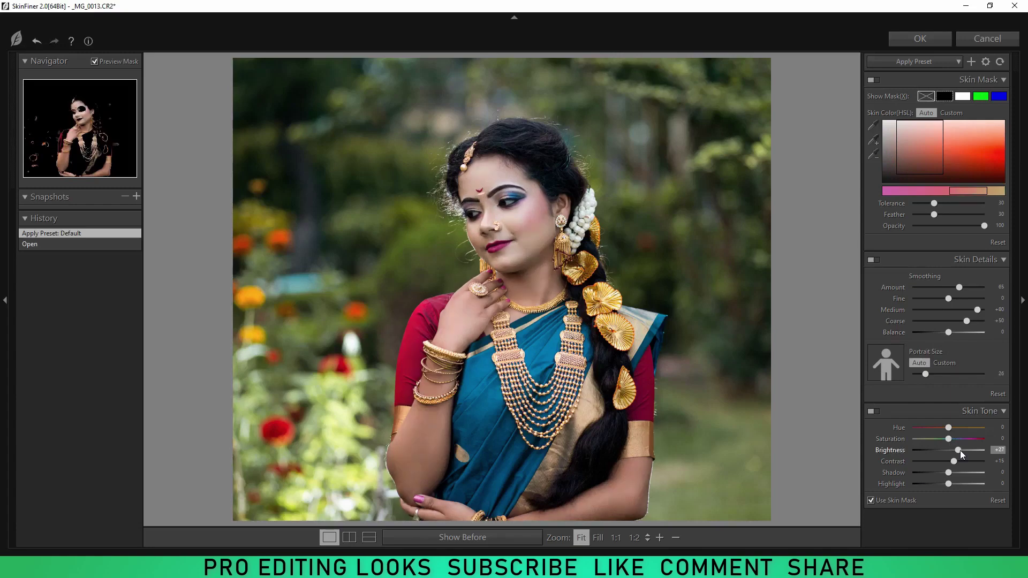
pyautogui.moveTo(960, 450); pyautogui.dragTo(957, 463)
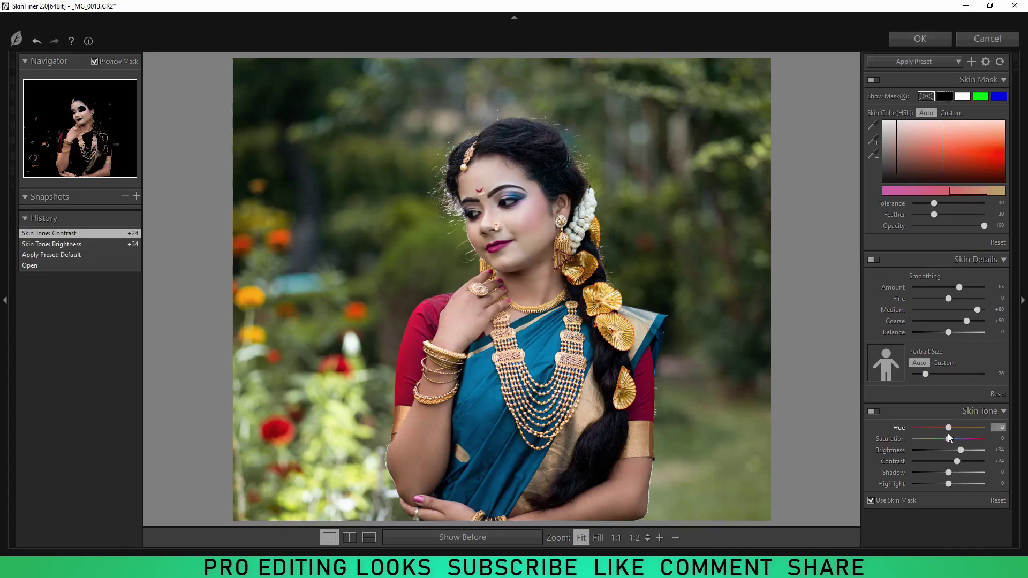
pyautogui.moveTo(948, 434)
pyautogui.mouseDown()
pyautogui.moveTo(981, 434)
pyautogui.moveTo(924, 437)
pyautogui.mouseUp()
pyautogui.hotkey('ctrl', 'z')
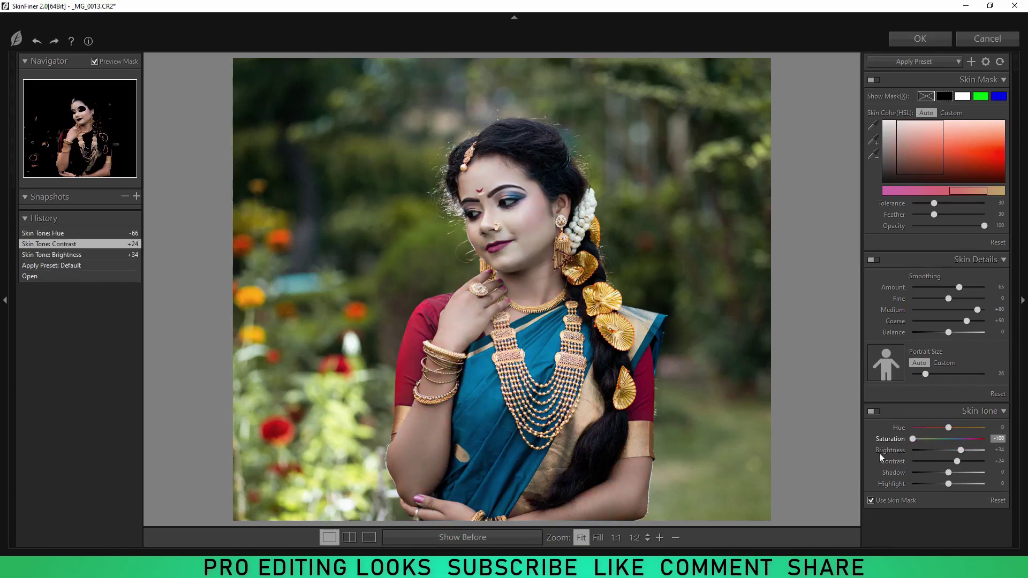
# Set Saturation -18, Smoothing Amount 70, Shadow -14 and Brightness +10, then apply with OK
pyautogui.moveTo(902, 453); pyautogui.dragTo(975, 442)
pyautogui.moveTo(940, 454); pyautogui.dragTo(942, 454)
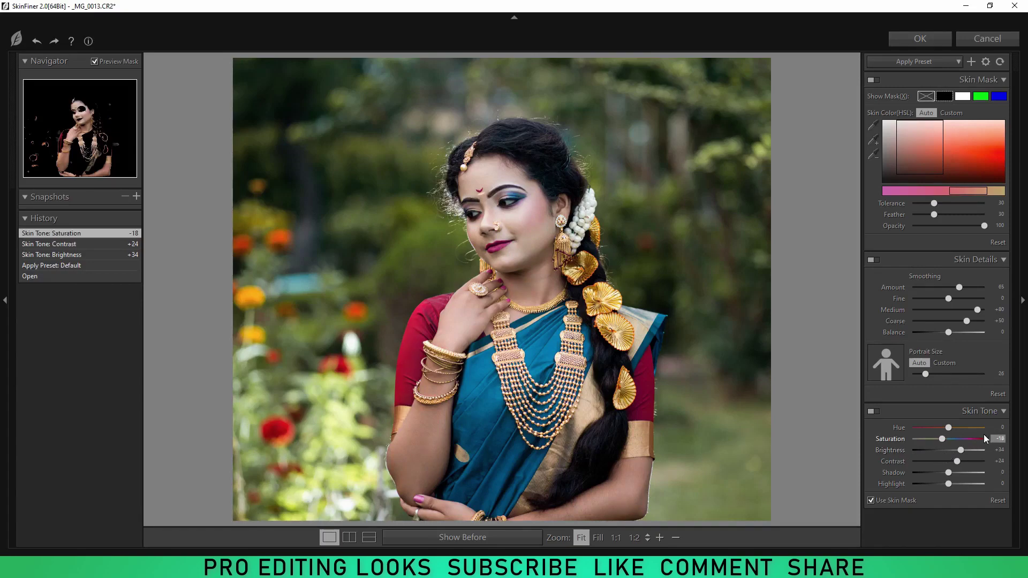
pyautogui.moveTo(959, 288); pyautogui.dragTo(964, 288)
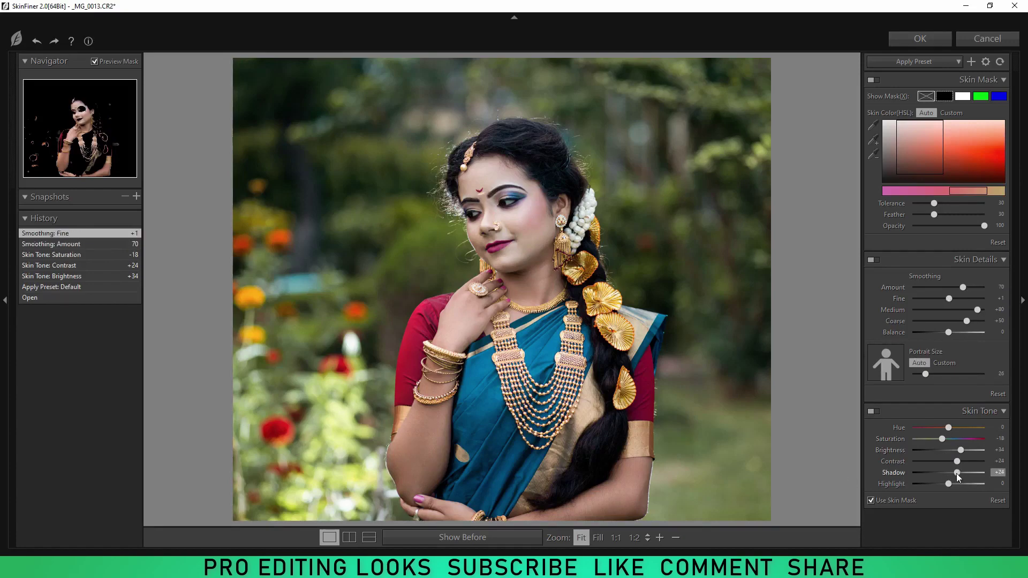
pyautogui.moveTo(948, 474); pyautogui.dragTo(950, 475)
pyautogui.moveTo(940, 481); pyautogui.dragTo(936, 482)
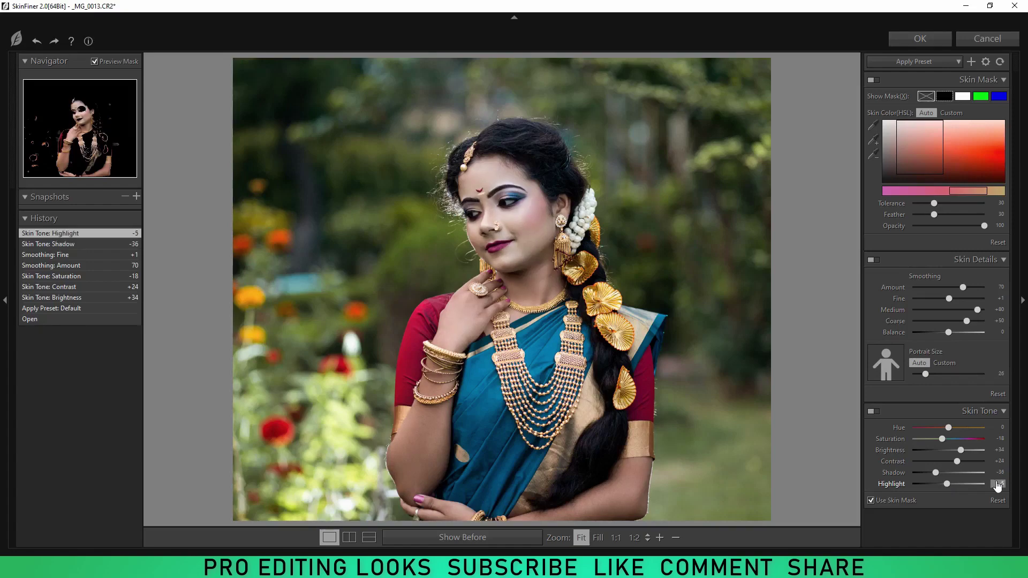
pyautogui.hotkey('ctrl', 'z')
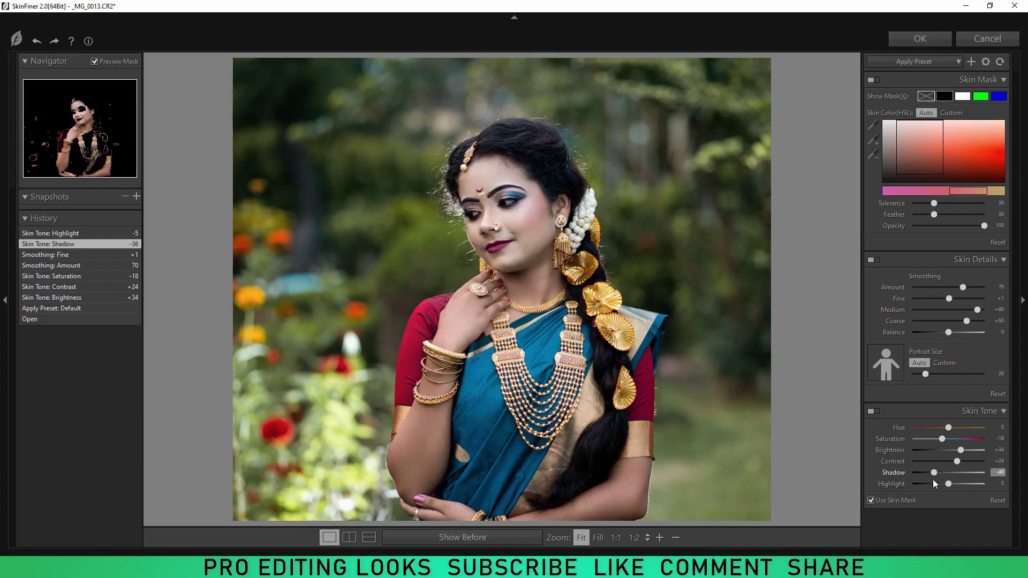
pyautogui.moveTo(933, 481)
pyautogui.mouseDown()
pyautogui.moveTo(922, 483)
pyautogui.moveTo(943, 484)
pyautogui.mouseUp()
pyautogui.moveTo(961, 450); pyautogui.dragTo(957, 451)
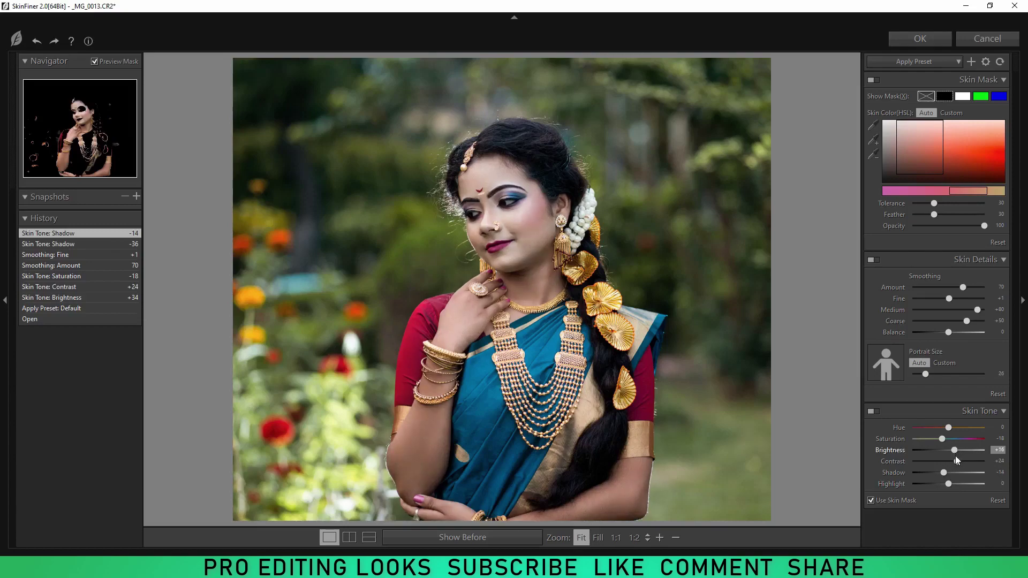
pyautogui.click(920, 39)
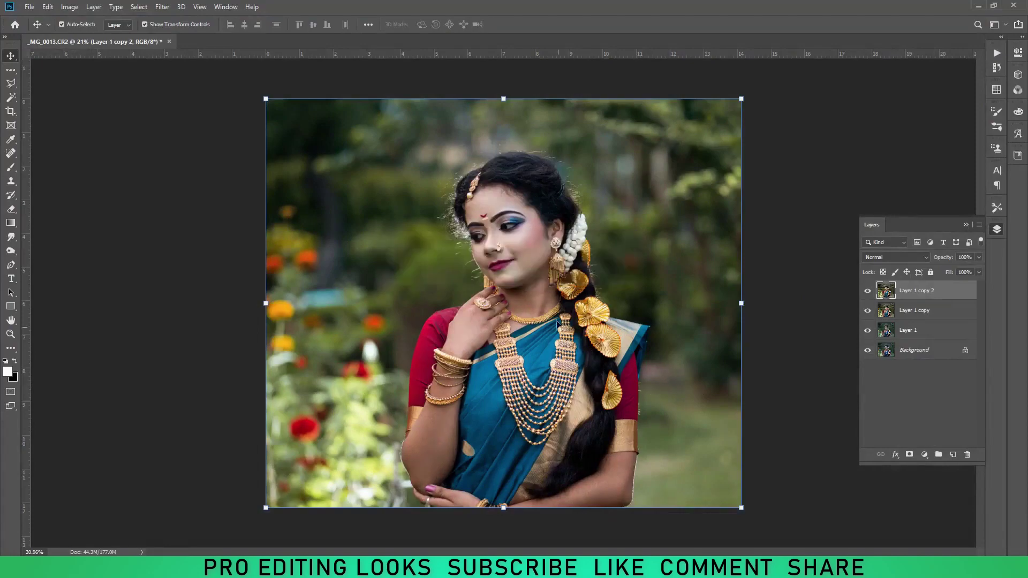
# Compare with the smoothed layer hidden, then duplicate it as Layer 1 copy 3
pyautogui.scroll(5, 544, 224)
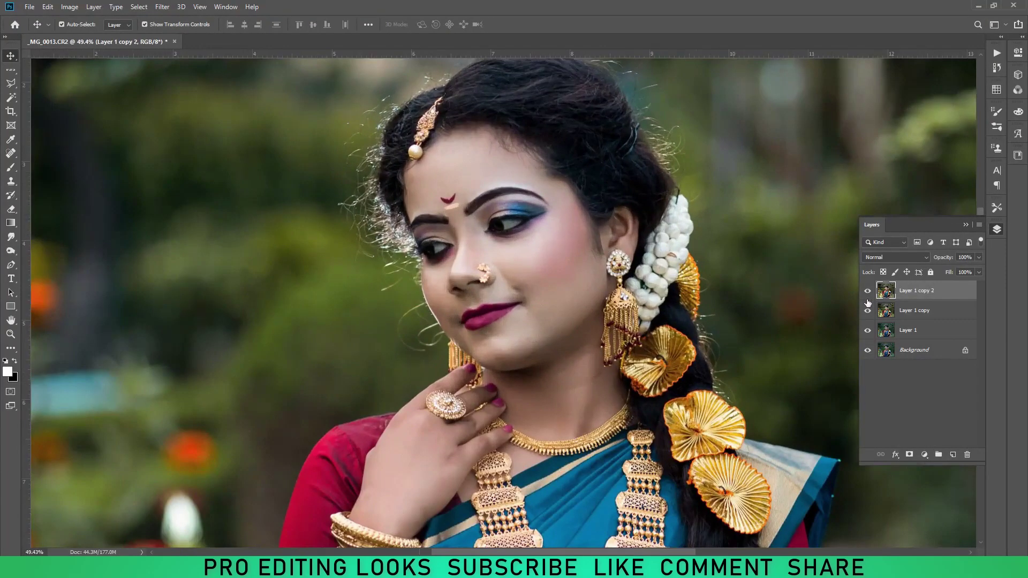
pyautogui.click(868, 291)
pyautogui.click(868, 292)
pyautogui.scroll(-2, 520, 282)
pyautogui.scroll(-2, 551, 285)
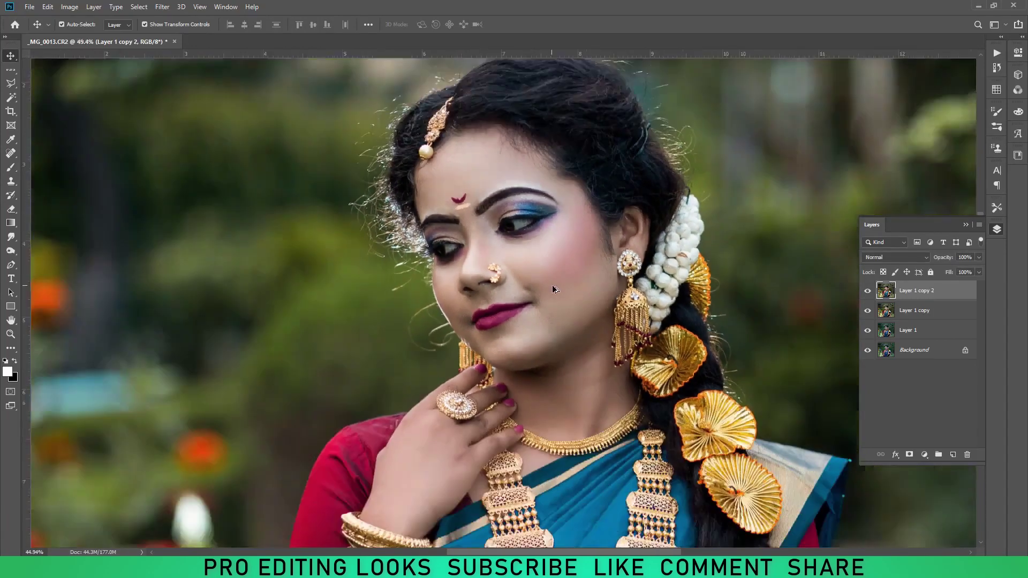
pyautogui.scroll(-1, 636, 312)
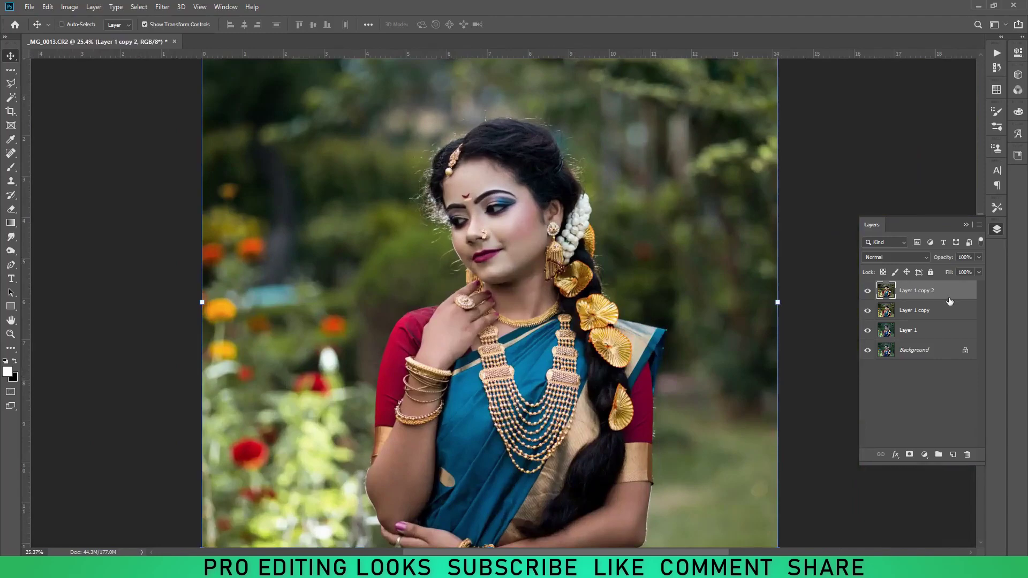
pyautogui.hotkey('ctrl', 'j')
pyautogui.scroll(1, 546, 260)
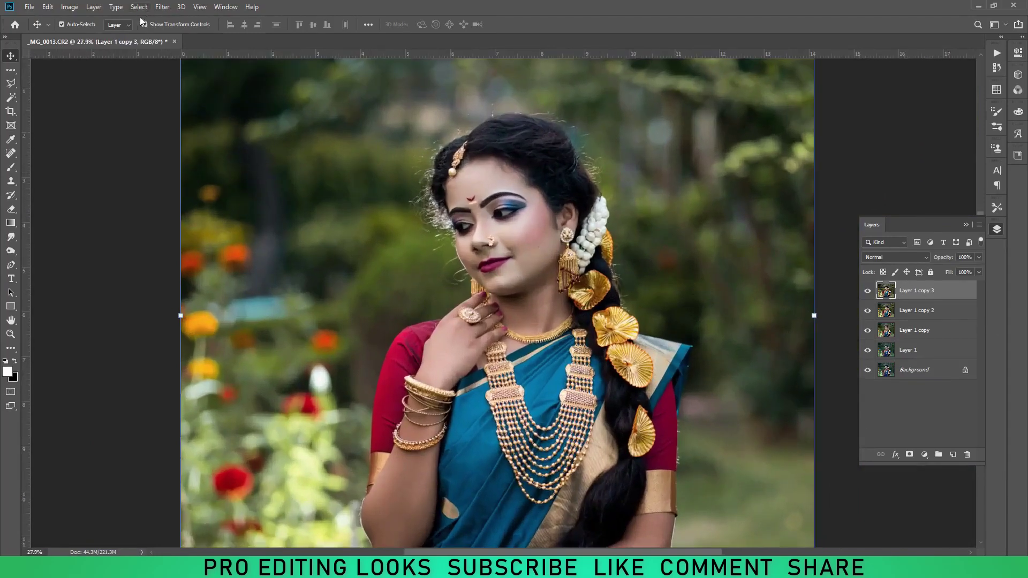
# Apply a High Pass filter with a radius of about 1.8 pixels
pyautogui.click(162, 7)
pyautogui.click(313, 235)
pyautogui.moveTo(530, 119); pyautogui.dragTo(917, 155)
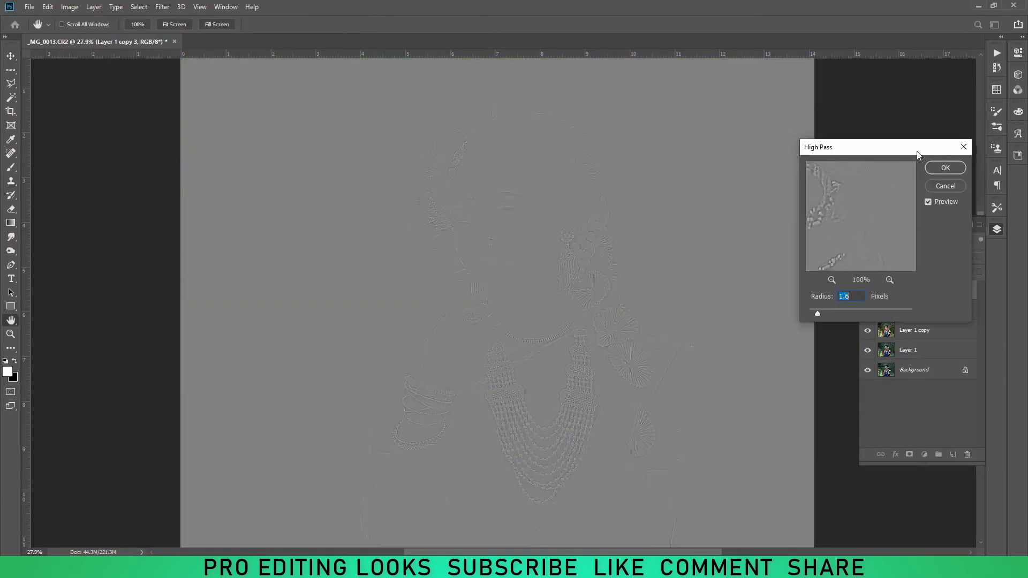
pyautogui.write('2.')
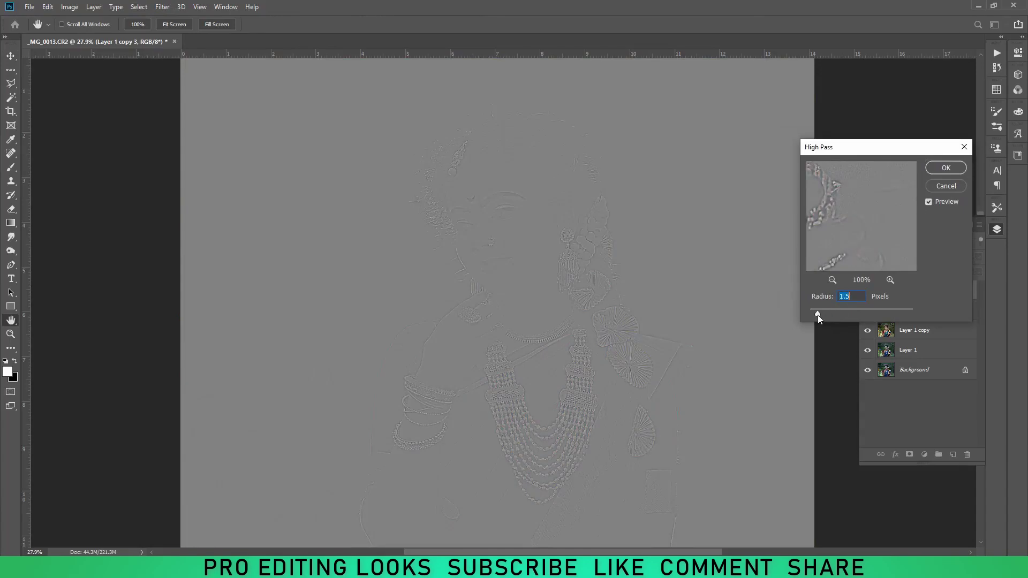
pyautogui.moveTo(818, 315); pyautogui.dragTo(813, 315)
pyautogui.click(946, 167)
# Blend Layer 1 copy 3 in Overlay mode and give it an inverted black mask
pyautogui.press('v')
pyautogui.click(895, 257)
pyautogui.click(882, 386)
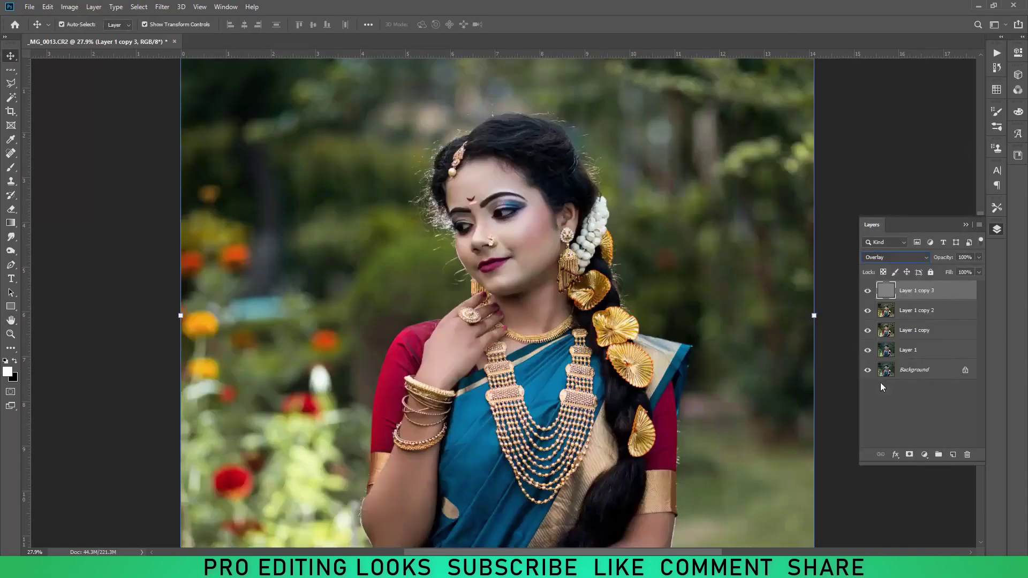
pyautogui.click(910, 455)
pyautogui.hotkey('ctrl', 'i')
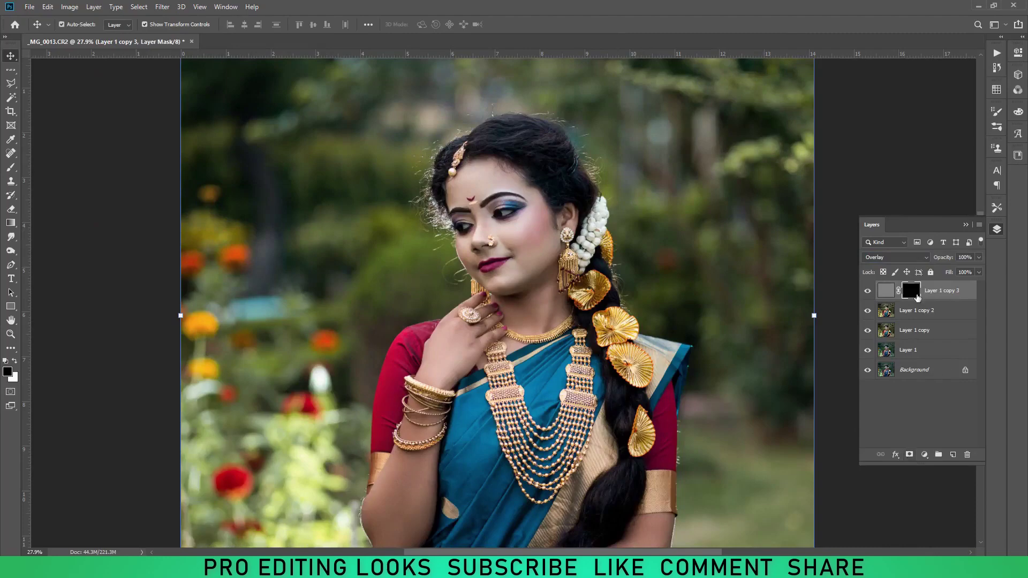
# Set up a small Soft Round brush with white as the foreground colour
pyautogui.press('b')
pyautogui.rightClick(225, 60)
pyautogui.click(278, 174)
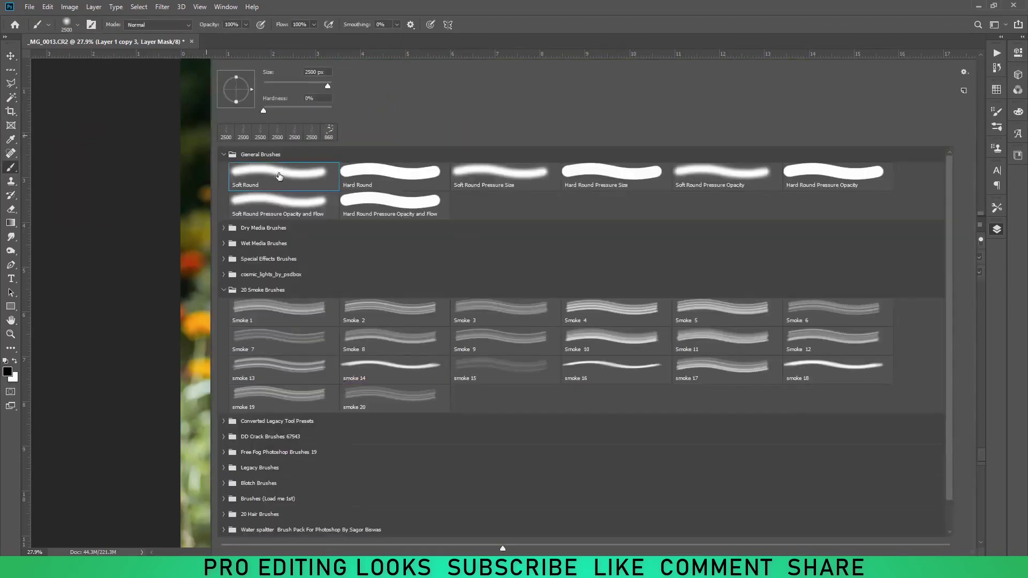
pyautogui.press('Return')
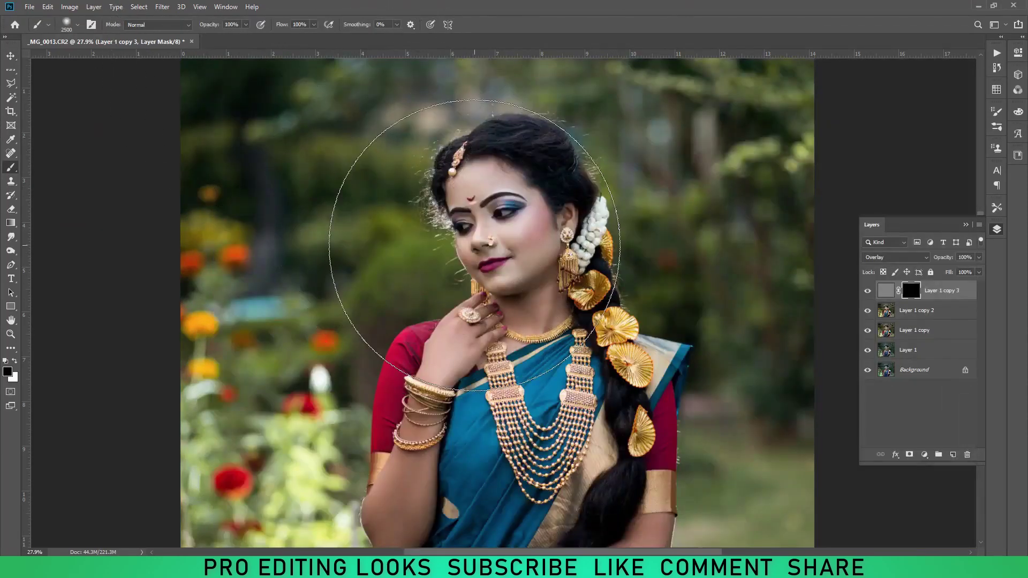
pyautogui.press('[')
pyautogui.press('[')
pyautogui.press('[')
pyautogui.press('[')
pyautogui.press('[')
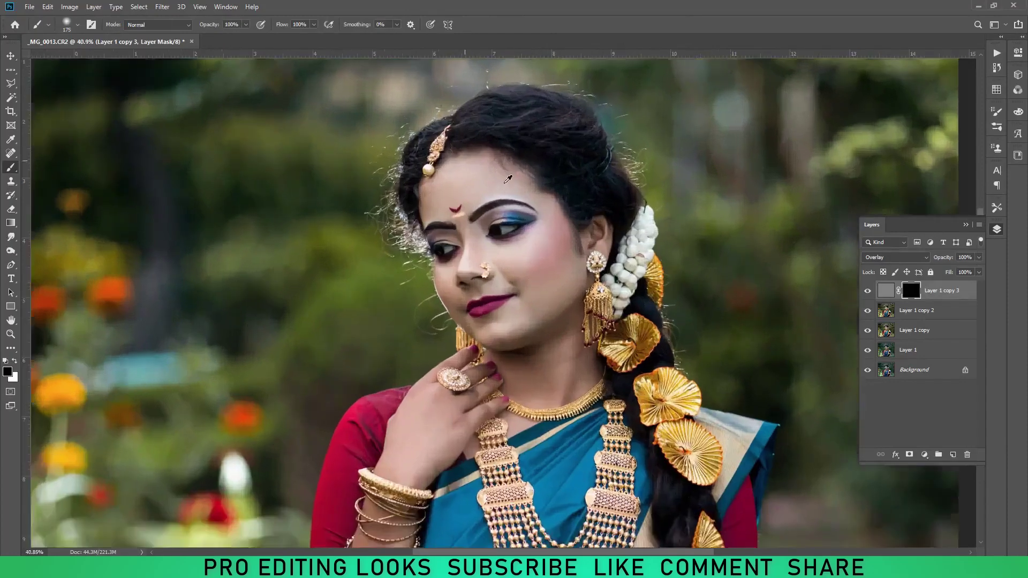
pyautogui.scroll(5, 531, 253)
pyautogui.scroll(1, 531, 253)
pyautogui.press('[')
pyautogui.press('[')
pyautogui.press('[')
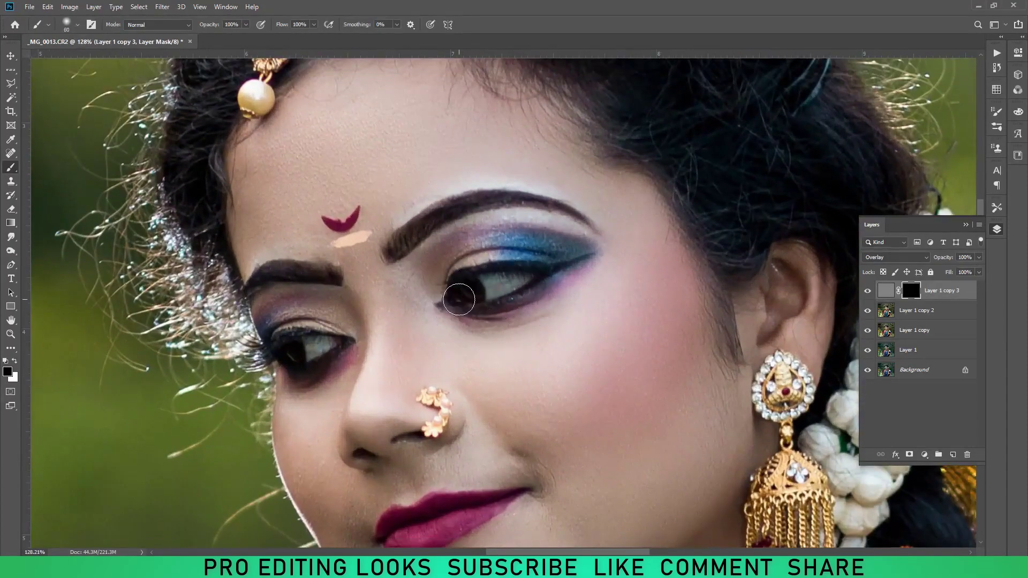
pyautogui.scroll(-1, 461, 297)
pyautogui.press(']')
pyautogui.press(']')
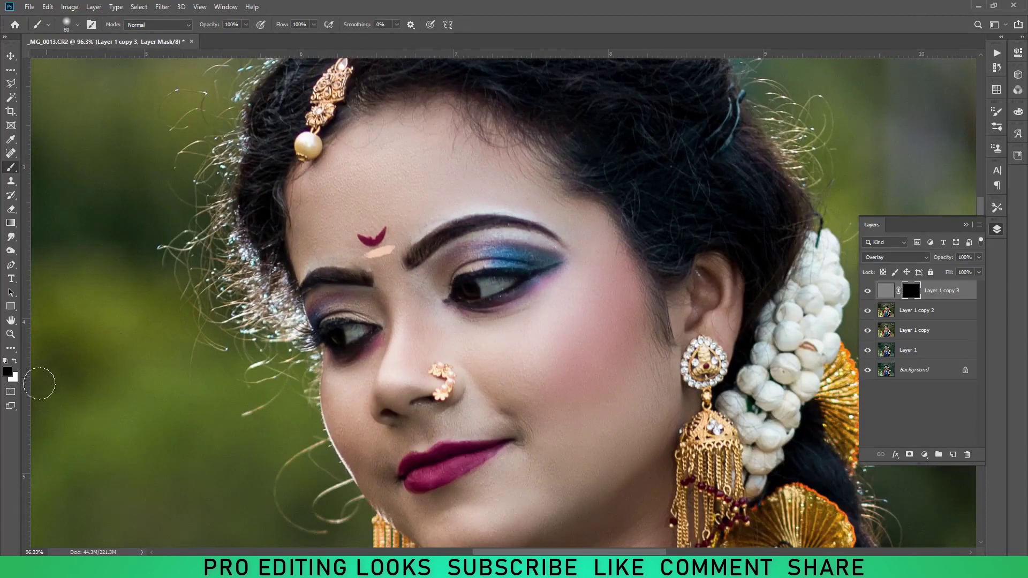
pyautogui.click(15, 361)
# Paint white over both eyes and eyebrows to reveal the sharpening
pyautogui.moveTo(460, 292); pyautogui.dragTo(530, 268)
pyautogui.moveTo(375, 329); pyautogui.dragTo(326, 327)
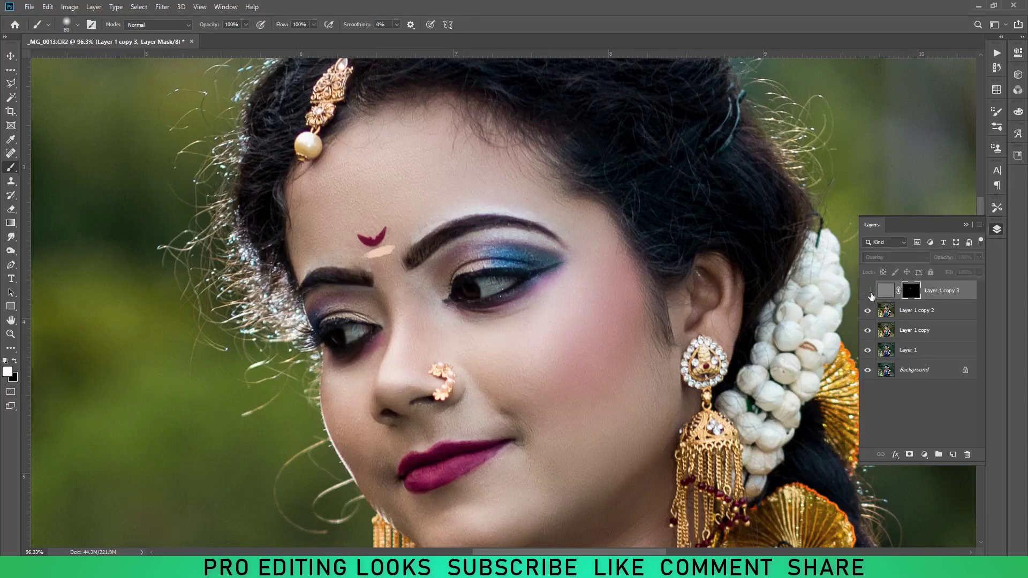
pyautogui.scroll(2, 647, 256)
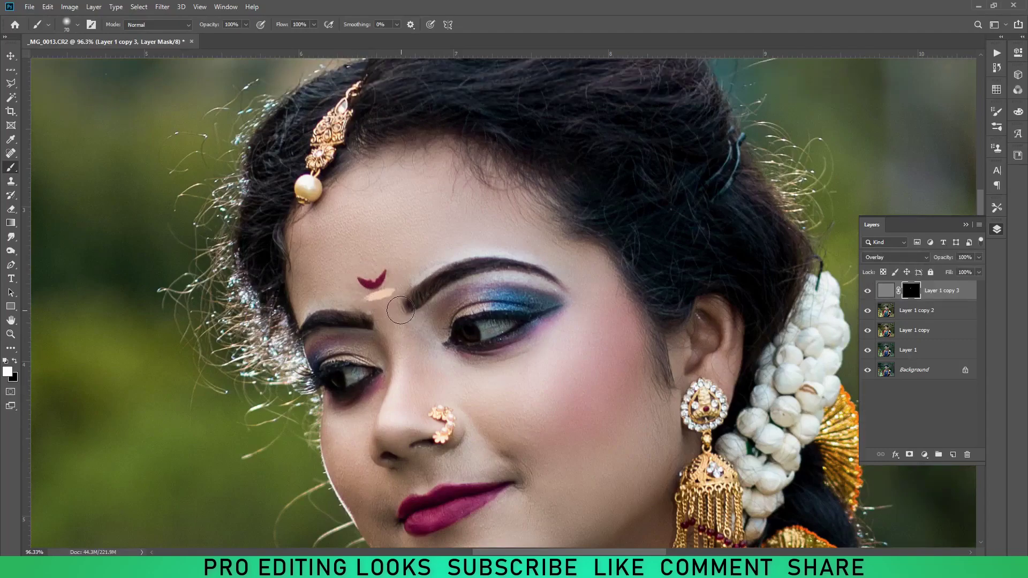
pyautogui.moveTo(411, 304)
pyautogui.mouseDown()
pyautogui.moveTo(470, 266)
pyautogui.moveTo(507, 264)
pyautogui.mouseUp()
pyautogui.press('[')
pyautogui.moveTo(360, 319); pyautogui.dragTo(303, 335)
# Resize the brush for the jewellery and paint over the ring's sparkle
pyautogui.scroll(-3, 428, 415)
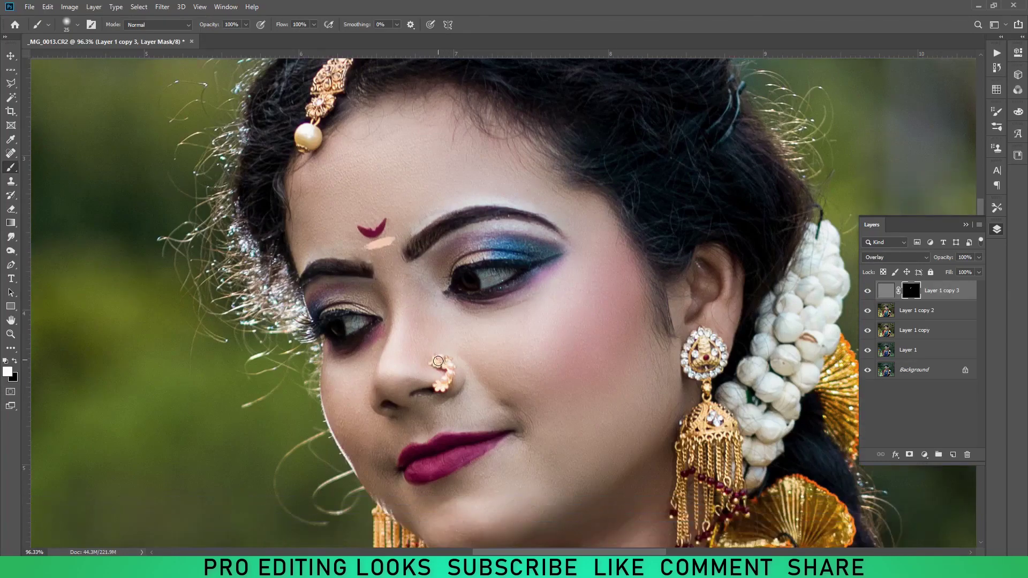
pyautogui.scroll(-1, 440, 389)
pyautogui.scroll(-1, 471, 435)
pyautogui.press(']')
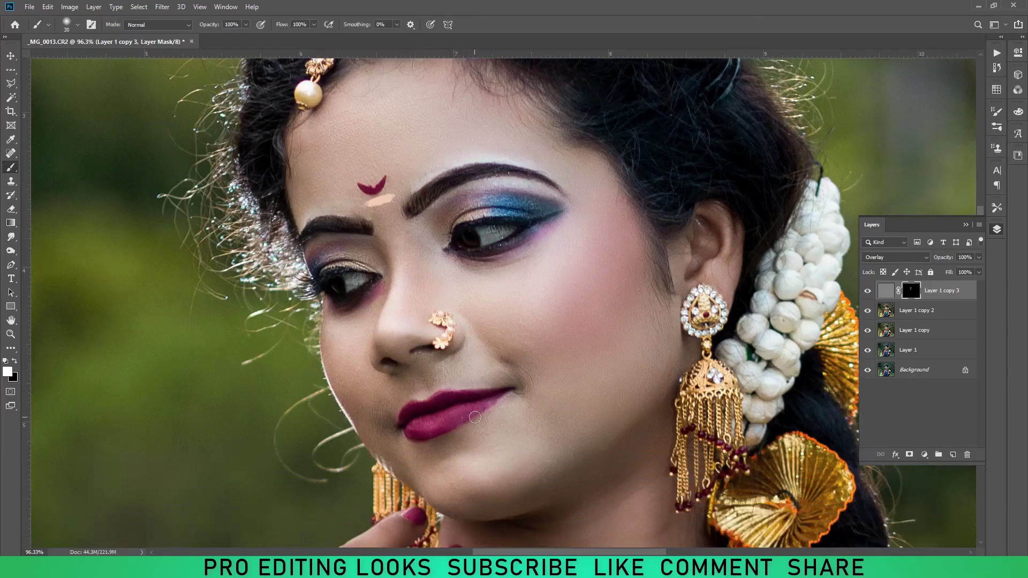
pyautogui.scroll(-3, 443, 418)
pyautogui.scroll(3, 357, 217)
pyautogui.scroll(2, 349, 284)
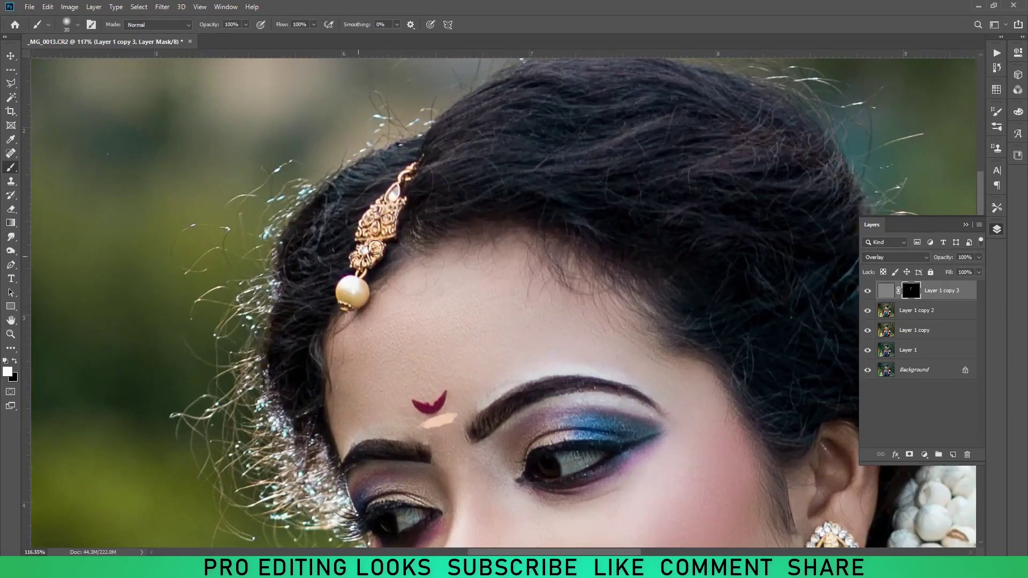
pyautogui.scroll(-3, 391, 216)
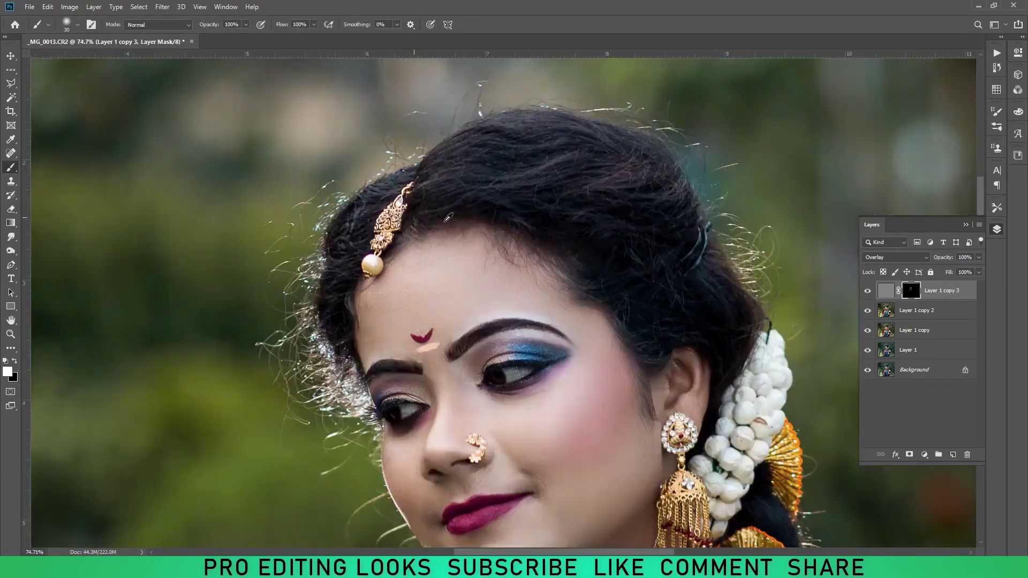
pyautogui.scroll(-3, 536, 295)
pyautogui.scroll(3, 749, 360)
pyautogui.scroll(1, 749, 361)
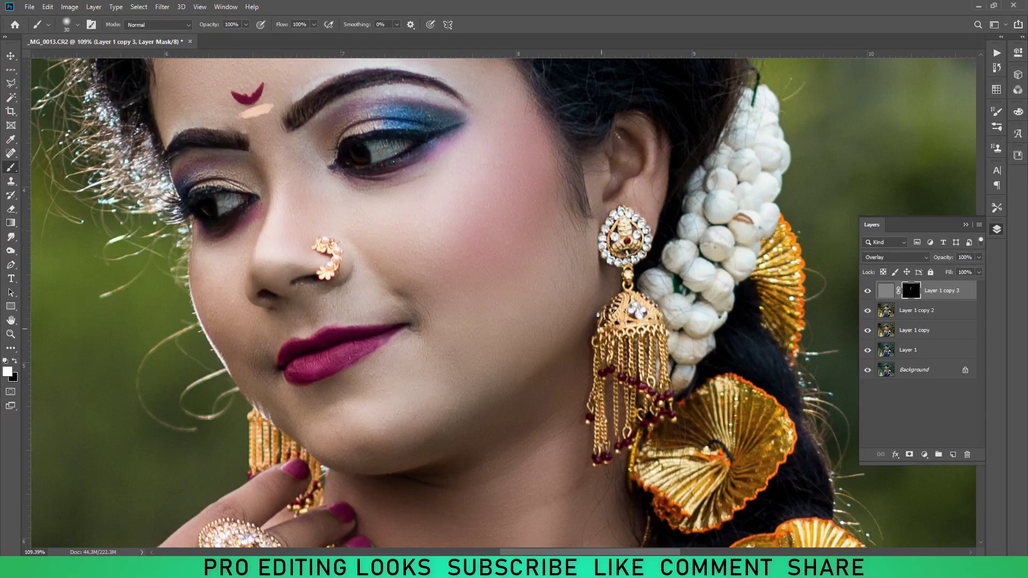
pyautogui.press(']')
pyautogui.scroll(-2, 720, 389)
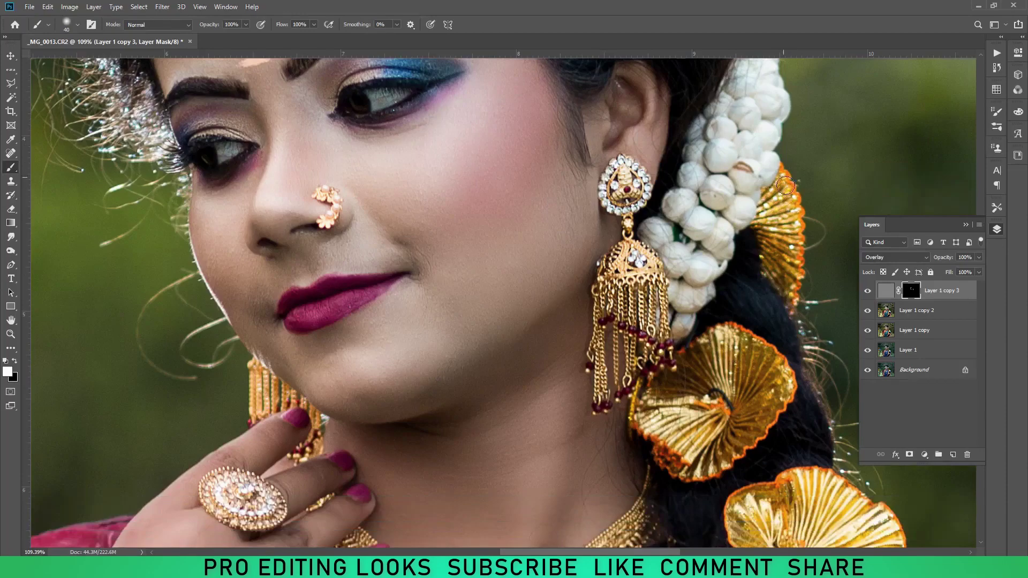
pyautogui.scroll(-3, 736, 319)
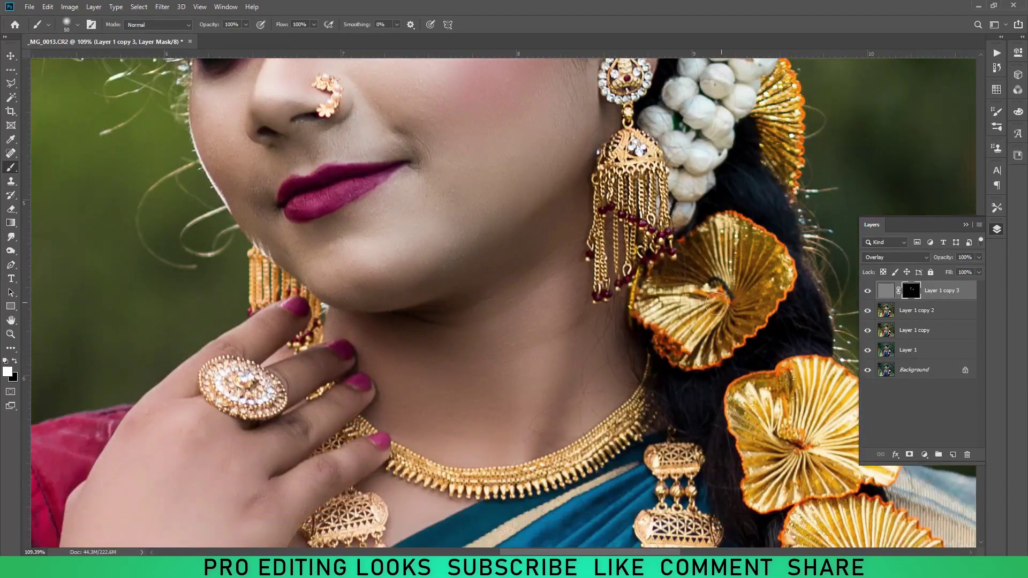
pyautogui.press(']')
pyautogui.press(']')
pyautogui.press(']')
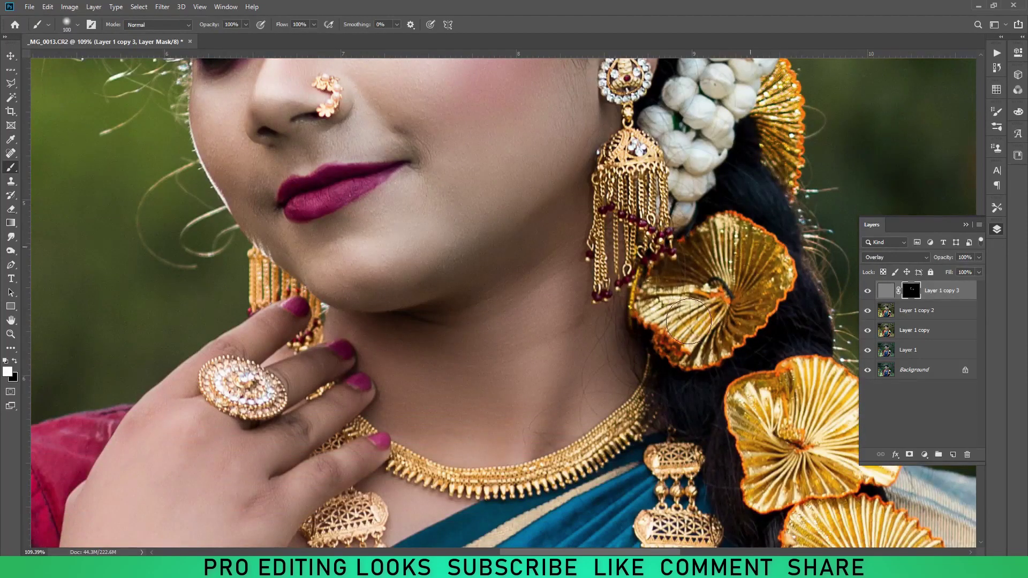
pyautogui.scroll(-4, 760, 292)
pyautogui.hscroll(5, 722, 471)
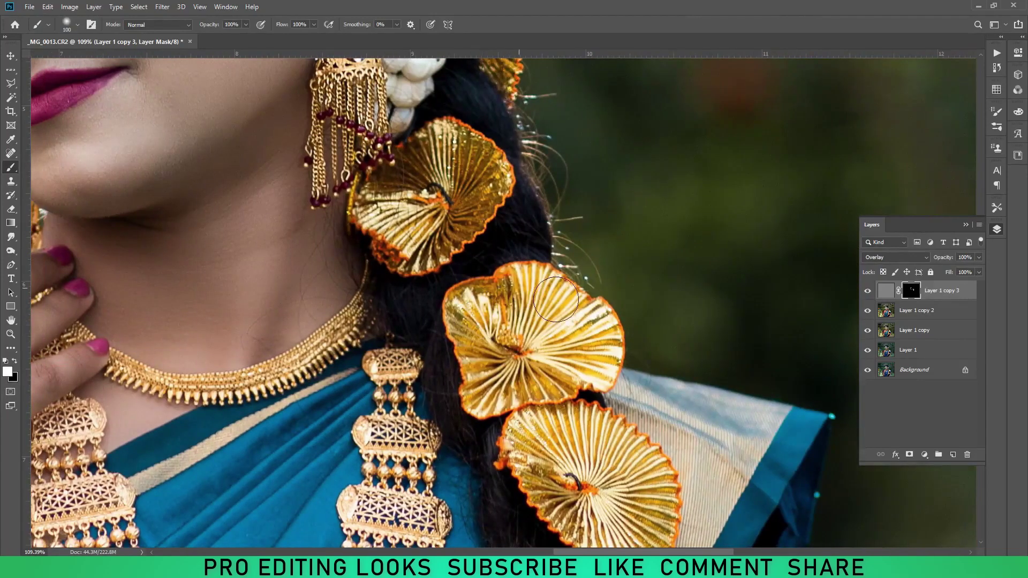
pyautogui.scroll(-2, 562, 394)
pyautogui.scroll(-2, 562, 394)
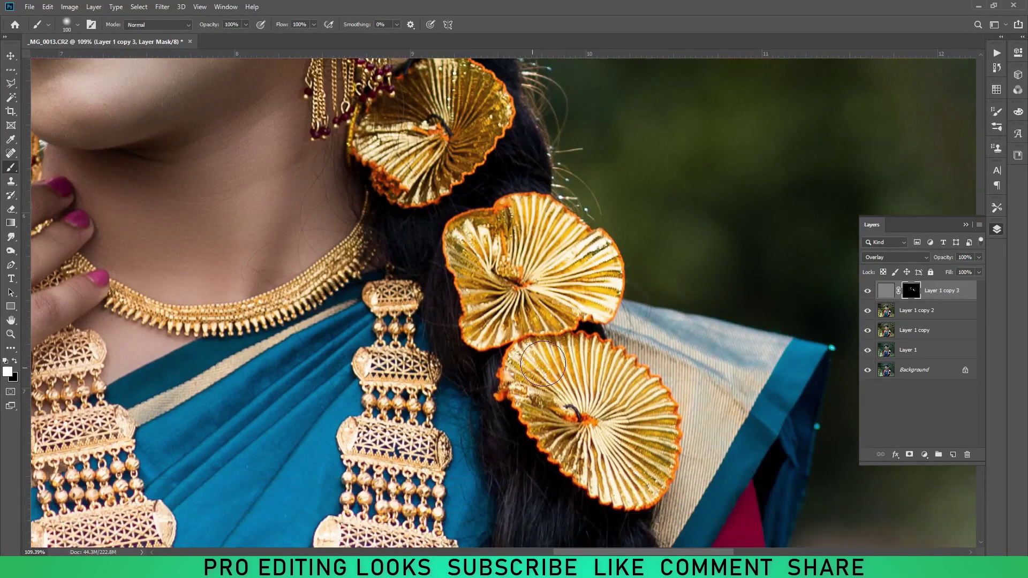
pyautogui.scroll(-1, 654, 459)
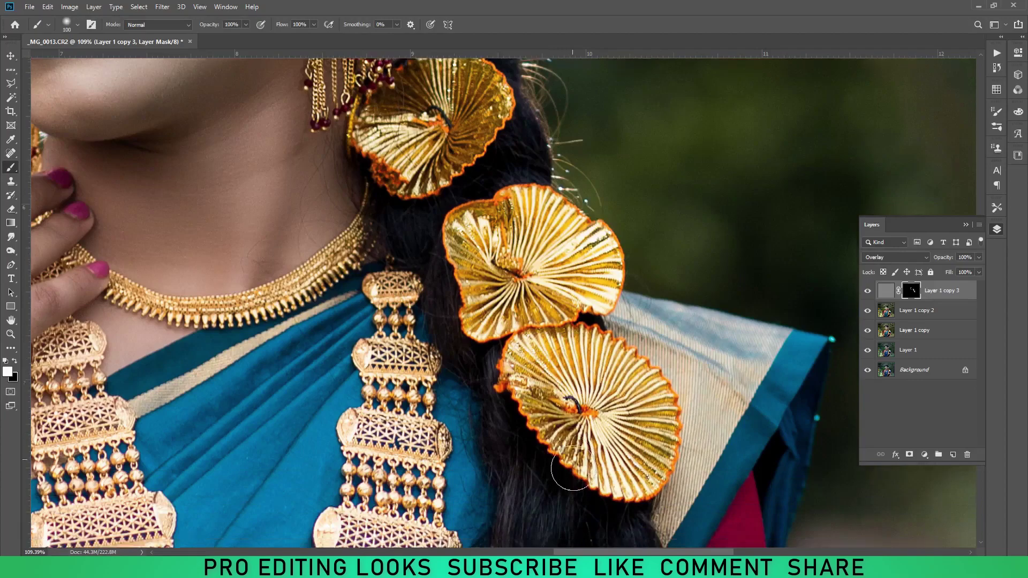
pyautogui.scroll(-2, 652, 466)
pyautogui.scroll(-1, 650, 472)
pyautogui.scroll(-1, 648, 478)
pyautogui.scroll(2, 648, 478)
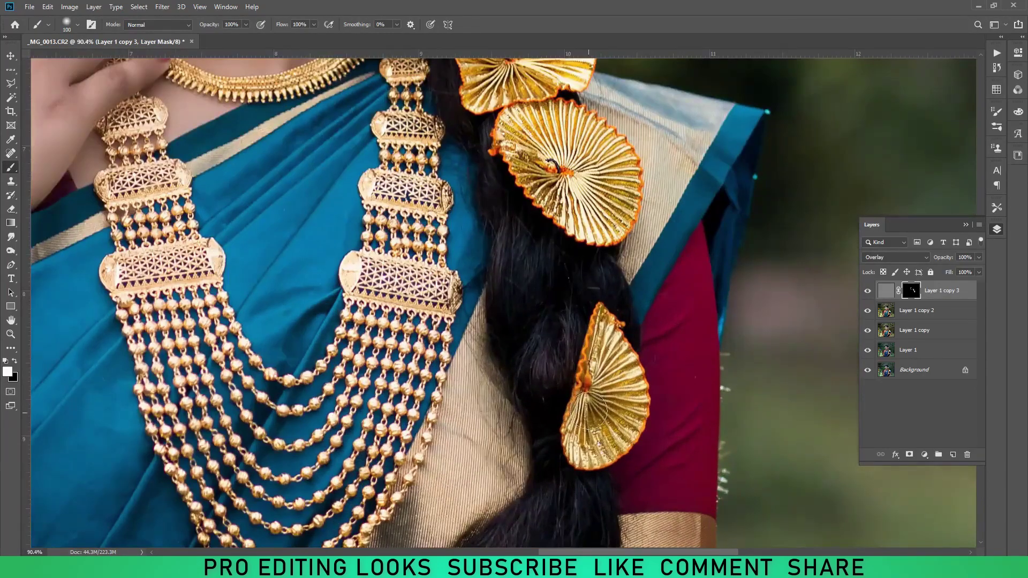
pyautogui.scroll(-3, 580, 456)
pyautogui.scroll(1, 482, 321)
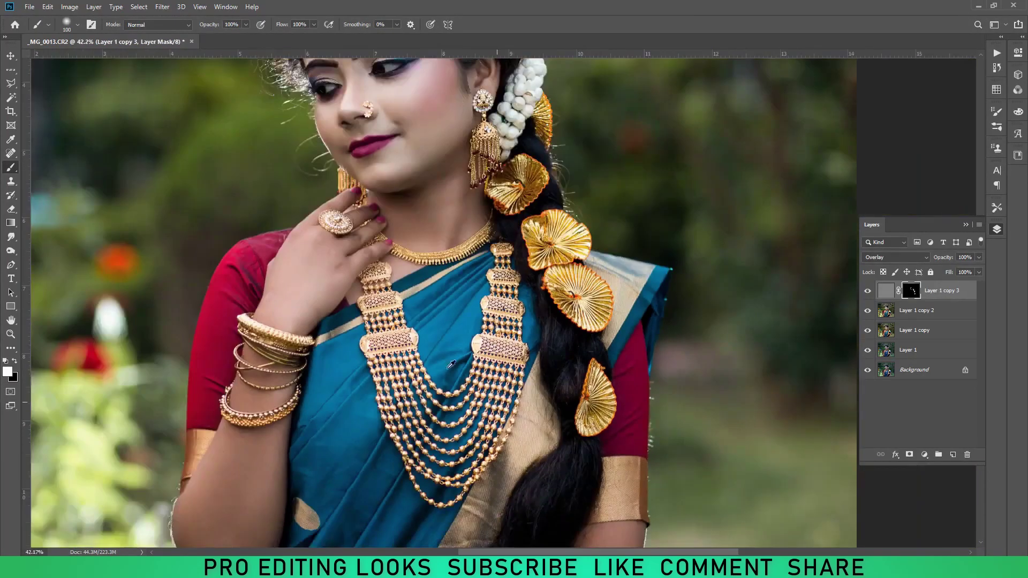
pyautogui.scroll(2, 351, 225)
pyautogui.scroll(1, 351, 225)
pyautogui.scroll(2, 351, 225)
pyautogui.press('[')
pyautogui.press('[')
pyautogui.press('[')
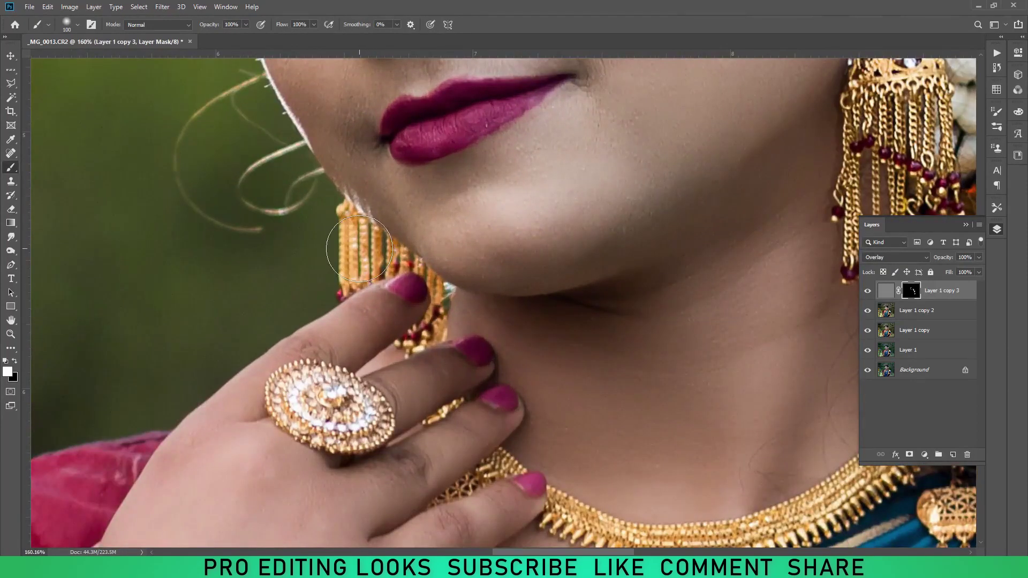
pyautogui.press('[')
pyautogui.press('[')
pyautogui.press('[')
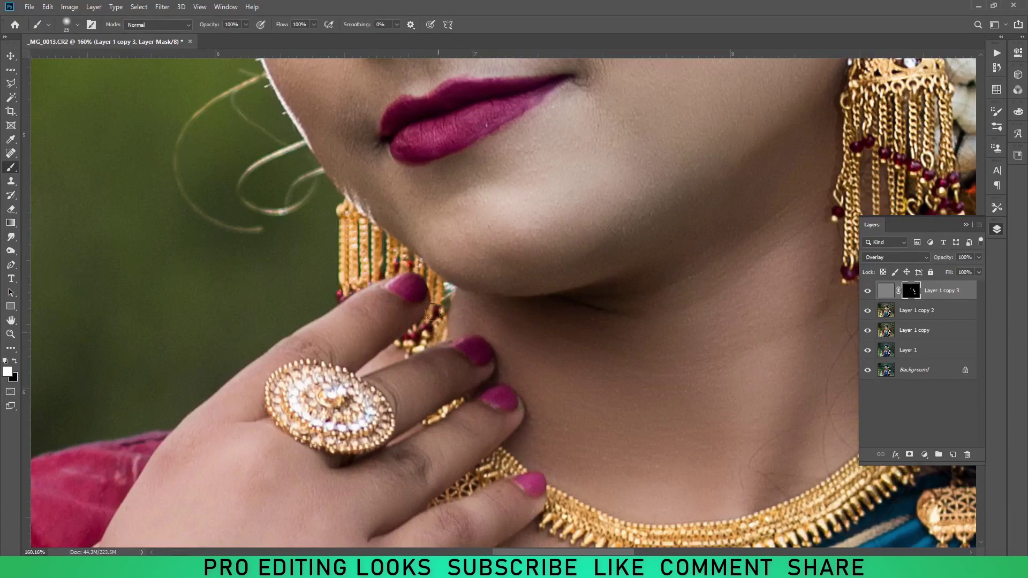
pyautogui.scroll(-3, 432, 312)
pyautogui.moveTo(296, 310); pyautogui.dragTo(340, 304)
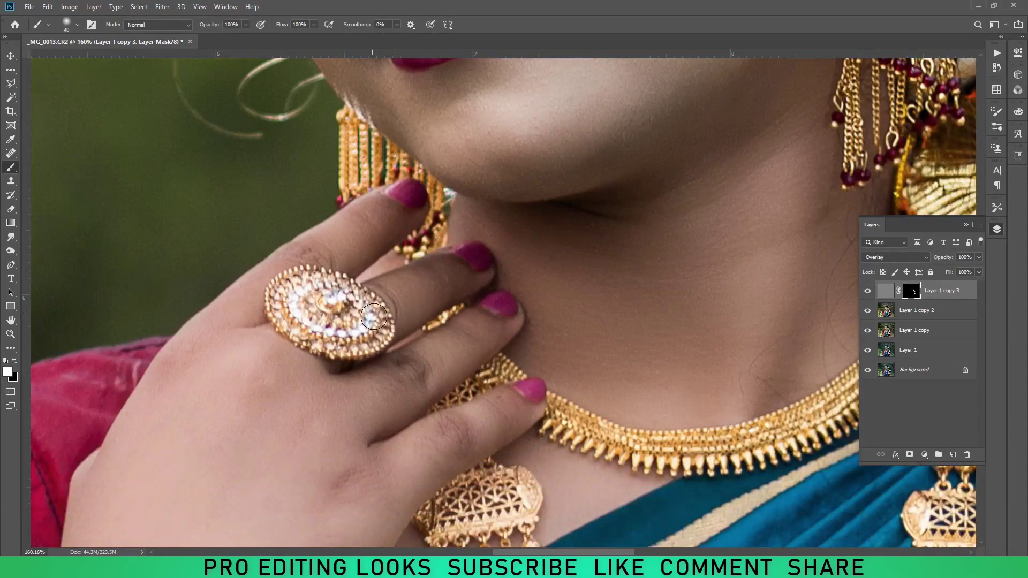
# Brighten the top necklace pendants and the choker gold along its length
pyautogui.scroll(-4, 664, 340)
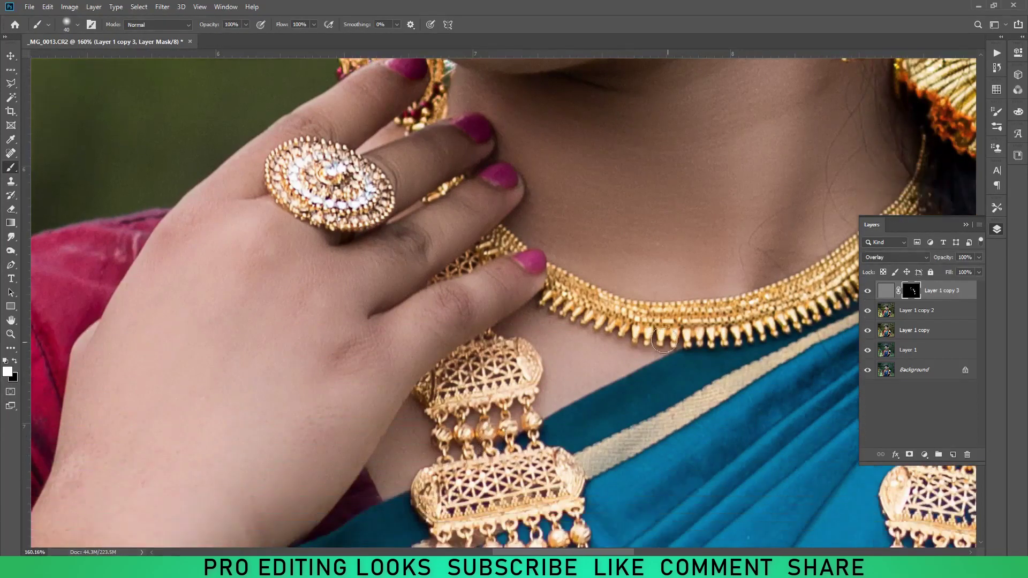
pyautogui.moveTo(447, 377)
pyautogui.mouseDown()
pyautogui.moveTo(527, 369)
pyautogui.moveTo(459, 410)
pyautogui.mouseUp()
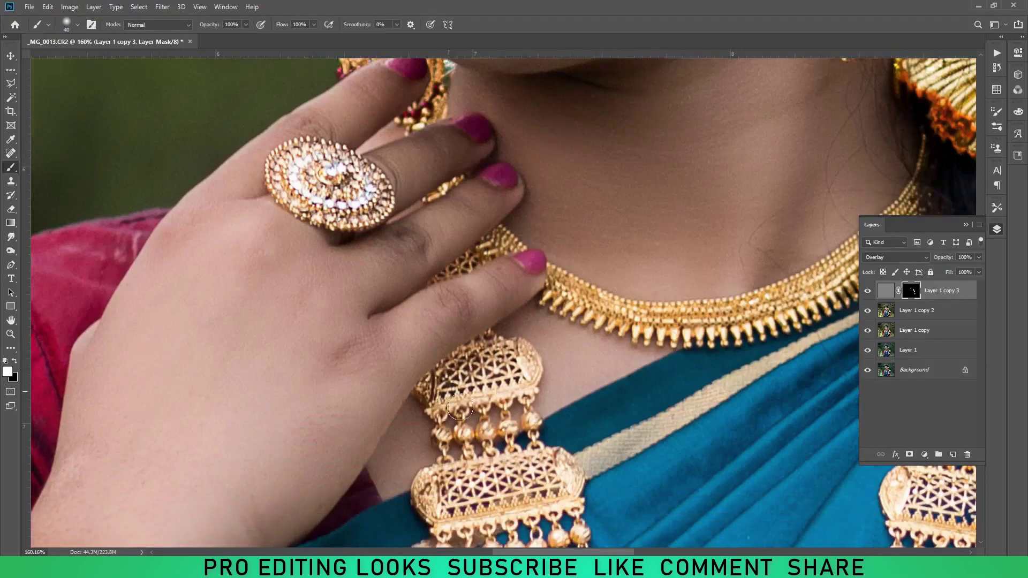
pyautogui.scroll(-2, 536, 460)
pyautogui.scroll(-2, 536, 461)
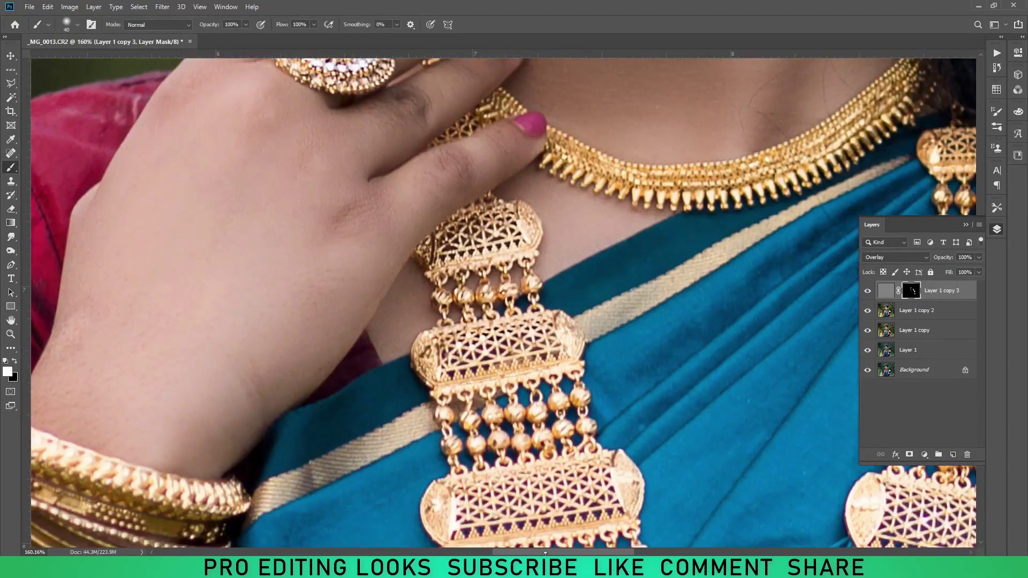
pyautogui.moveTo(549, 553); pyautogui.dragTo(576, 554)
pyautogui.scroll(3, 502, 304)
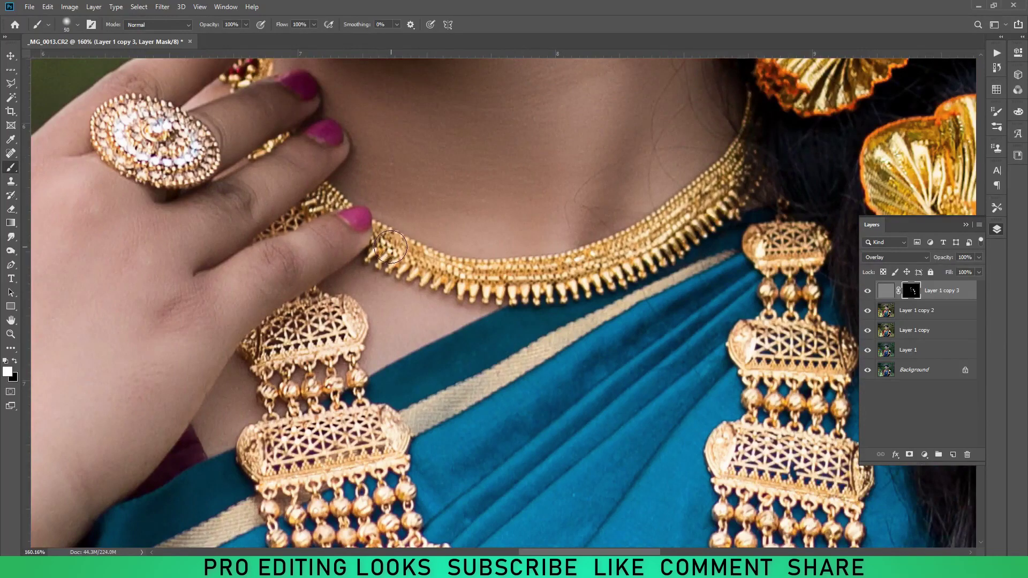
pyautogui.moveTo(391, 248)
pyautogui.mouseDown()
pyautogui.moveTo(431, 269)
pyautogui.moveTo(528, 284)
pyautogui.moveTo(608, 262)
pyautogui.moveTo(678, 219)
pyautogui.moveTo(731, 154)
pyautogui.mouseUp()
pyautogui.press('[')
pyautogui.scroll(-2, 535, 378)
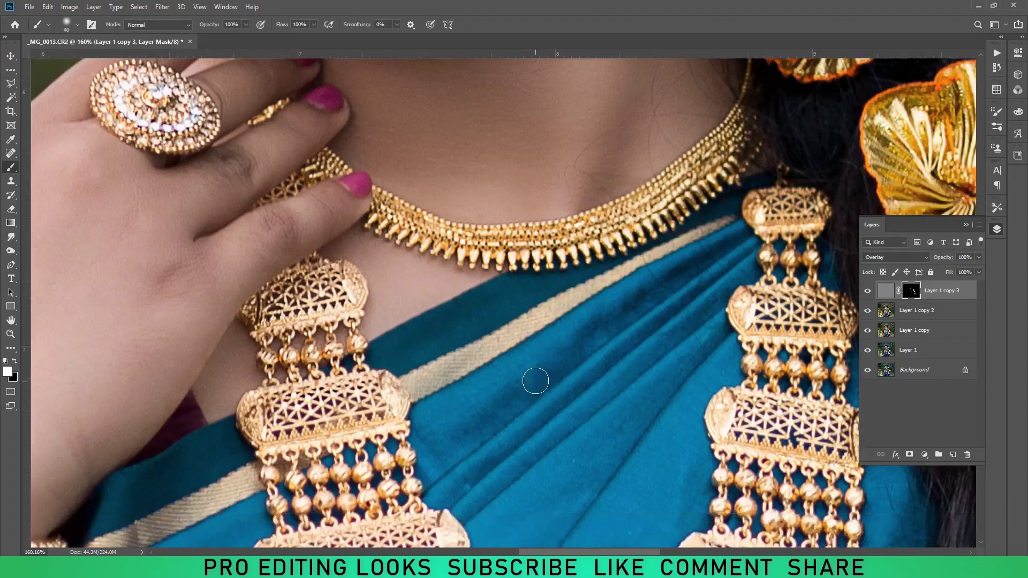
pyautogui.hscroll(5, 531, 371)
pyautogui.scroll(-1, 519, 318)
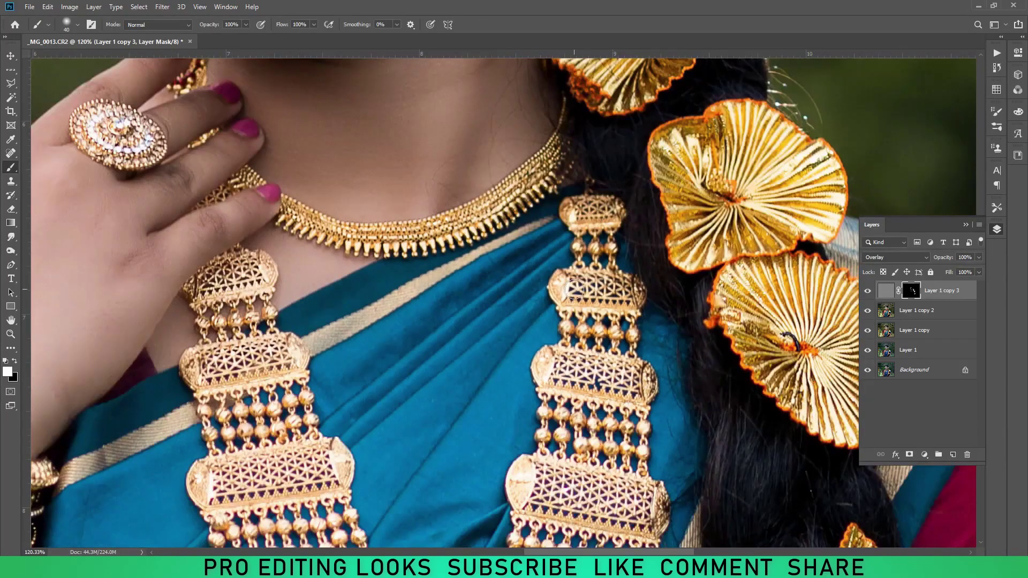
pyautogui.moveTo(577, 210); pyautogui.dragTo(612, 219)
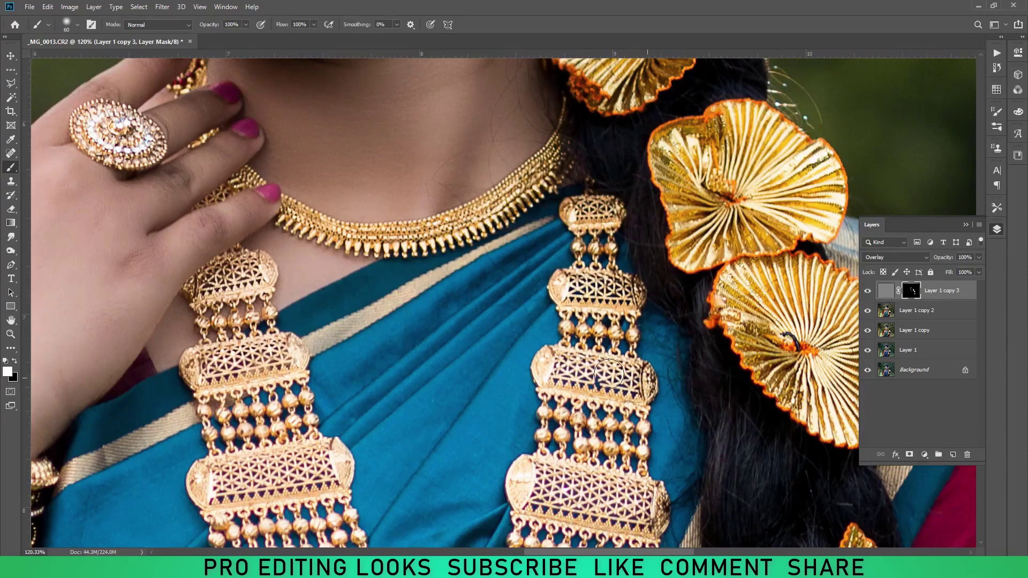
# Brighten the middle necklace pendant, resizing the brush for the lower strands
pyautogui.scroll(-3, 646, 378)
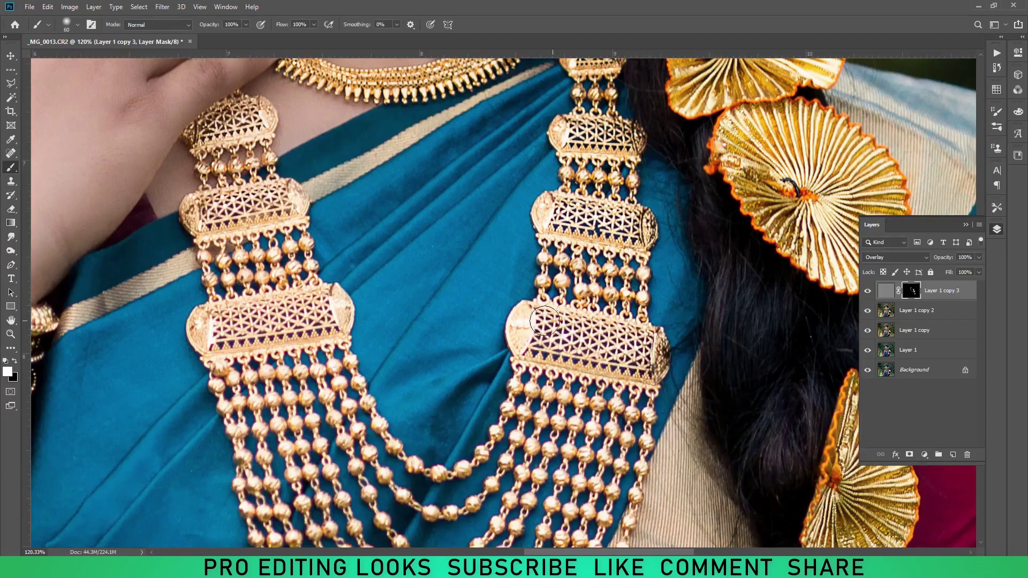
pyautogui.scroll(-1, 621, 361)
pyautogui.scroll(1, 217, 168)
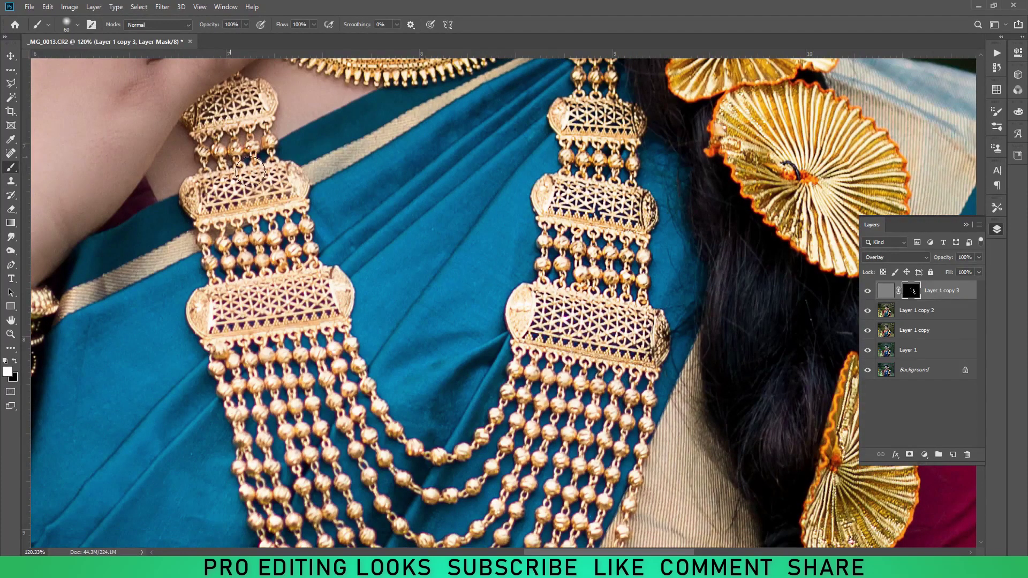
pyautogui.moveTo(250, 172); pyautogui.dragTo(268, 209)
pyautogui.scroll(-1, 252, 268)
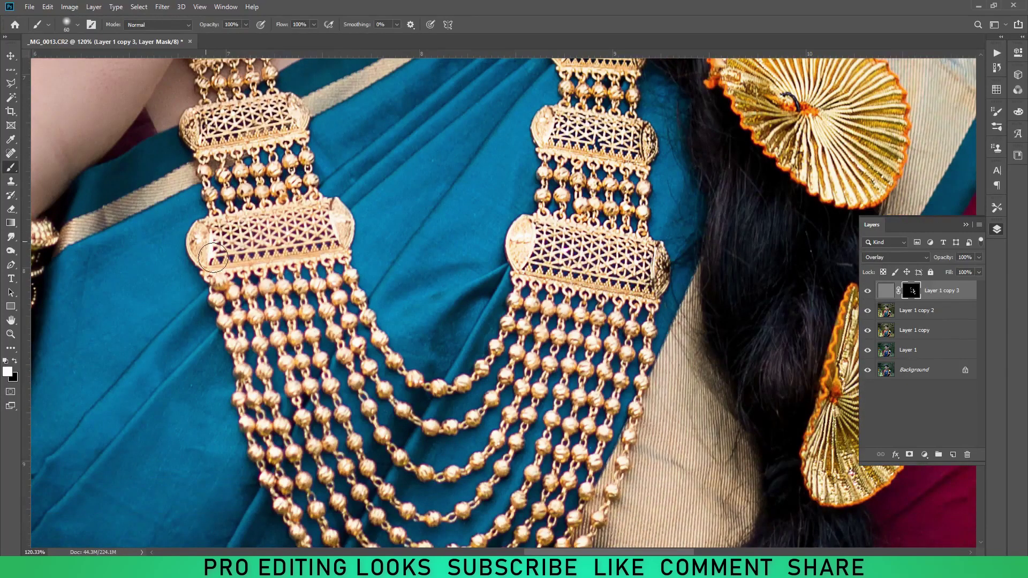
pyautogui.scroll(-1, 264, 267)
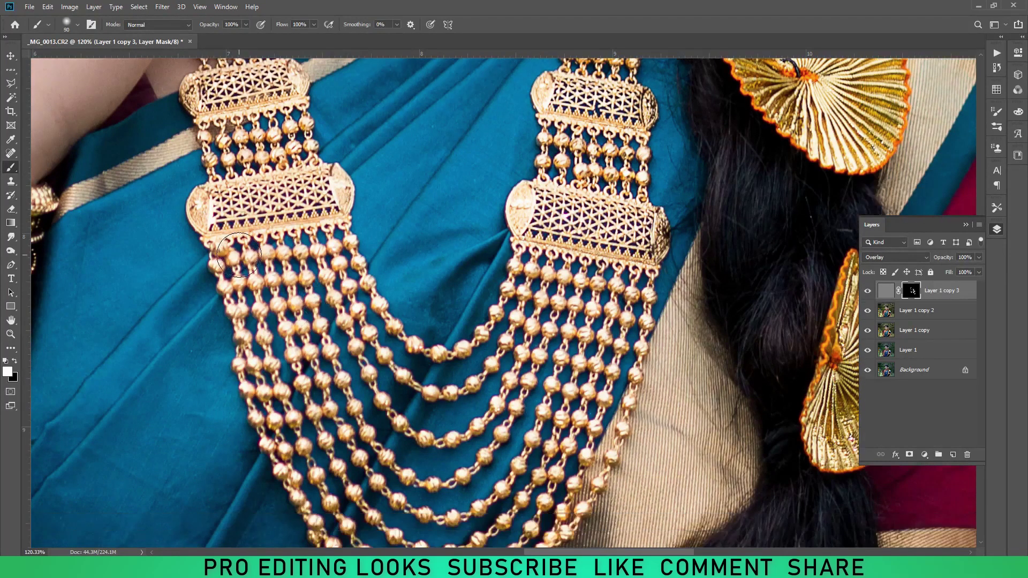
pyautogui.press(']')
pyautogui.press(']')
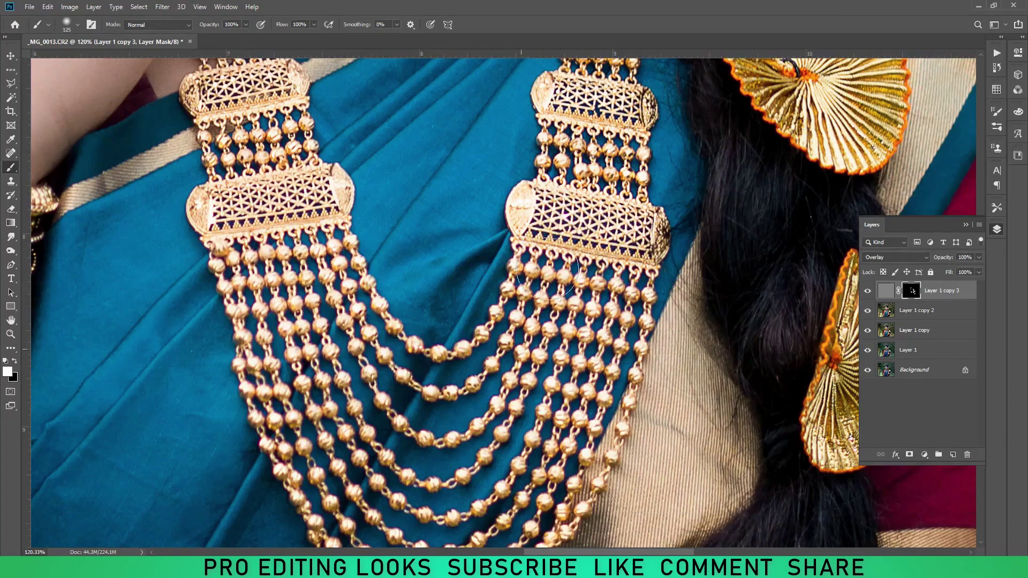
pyautogui.scroll(-4, 559, 455)
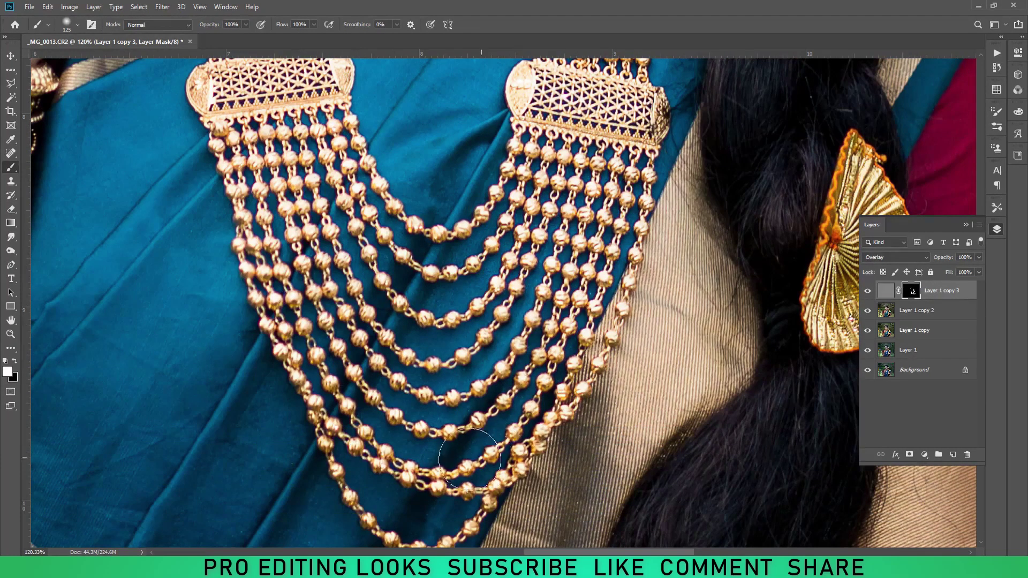
pyautogui.press('[')
pyautogui.press('[')
pyautogui.press('[')
pyautogui.scroll(-2, 407, 375)
pyautogui.scroll(-3, 348, 321)
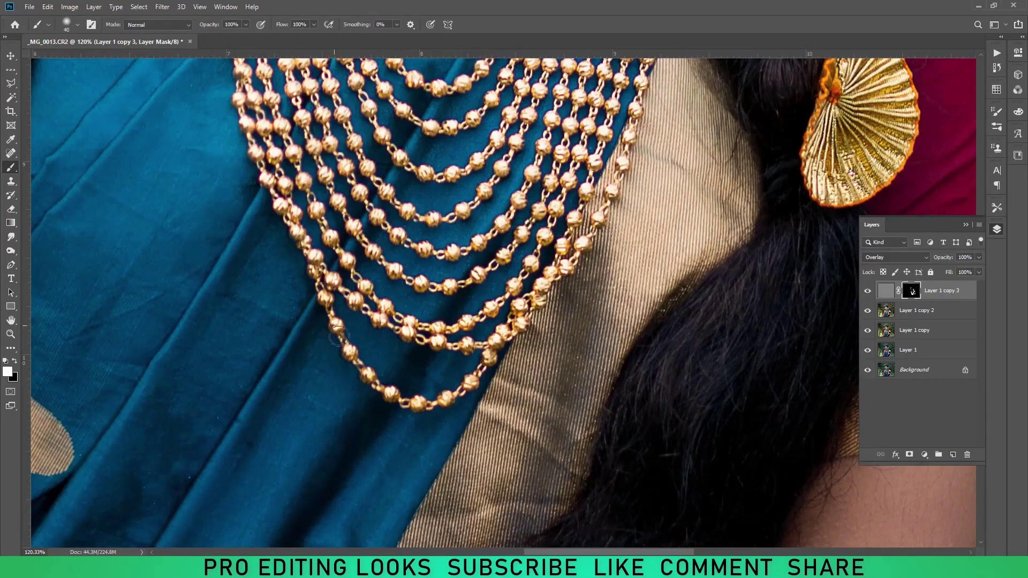
pyautogui.scroll(-3, 530, 305)
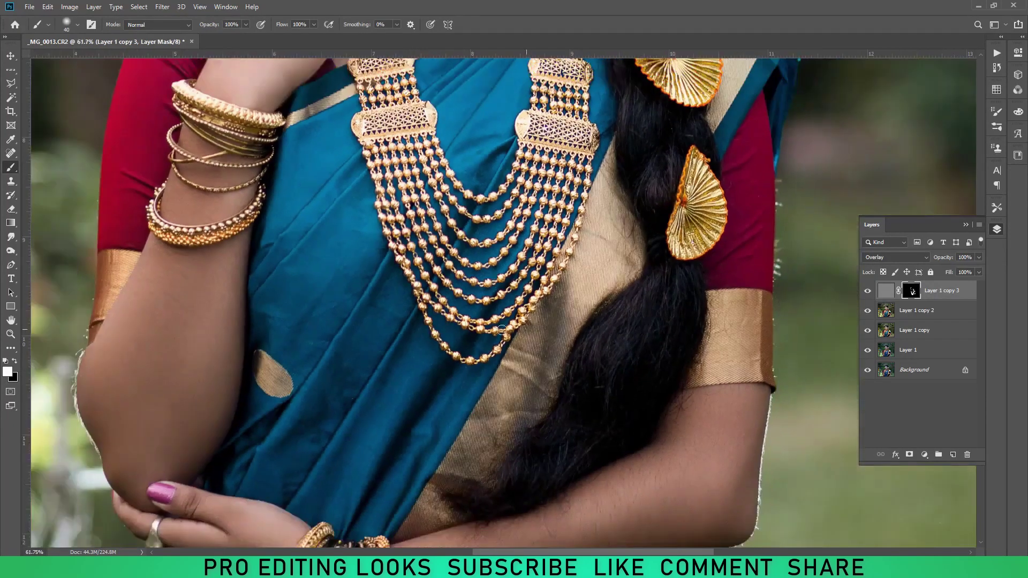
pyautogui.scroll(2, 186, 111)
pyautogui.scroll(1, 200, 140)
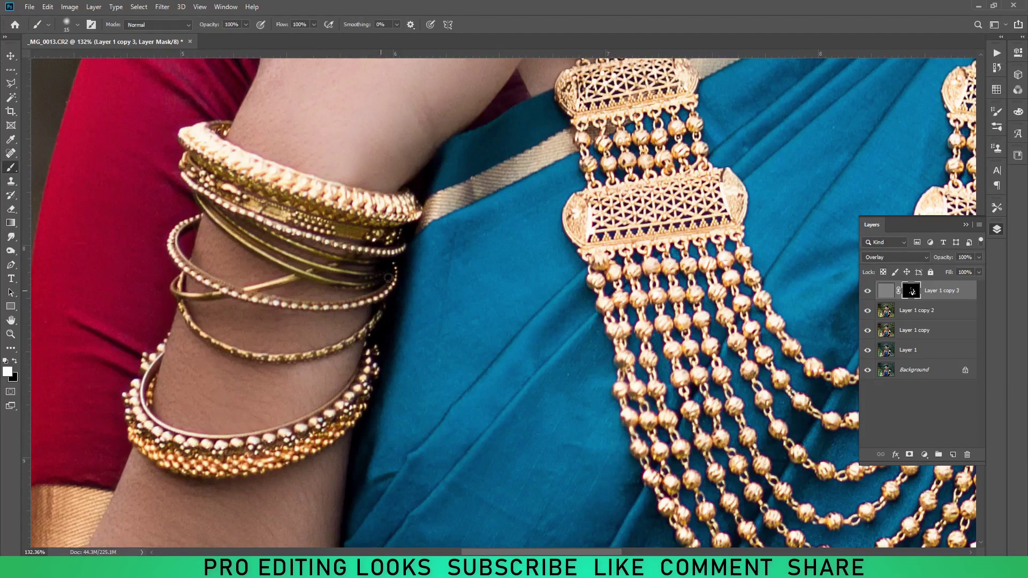
# Review the lower necklace and fit the whole photo in the window
pyautogui.scroll(-5, 389, 278)
pyautogui.scroll(-5, 564, 459)
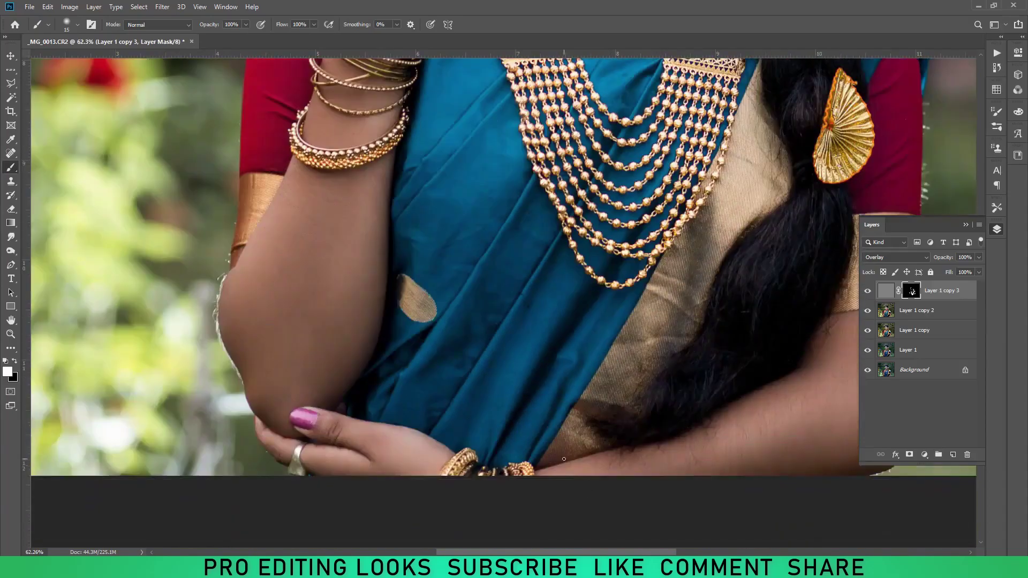
pyautogui.scroll(2, 563, 459)
pyautogui.scroll(1, 470, 466)
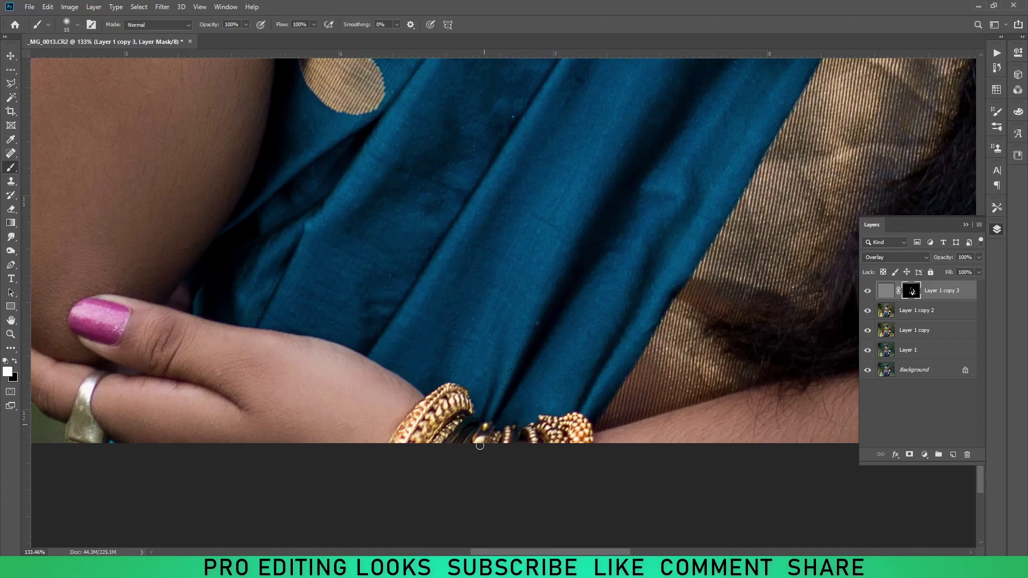
pyautogui.hotkey('ctrl', '0')
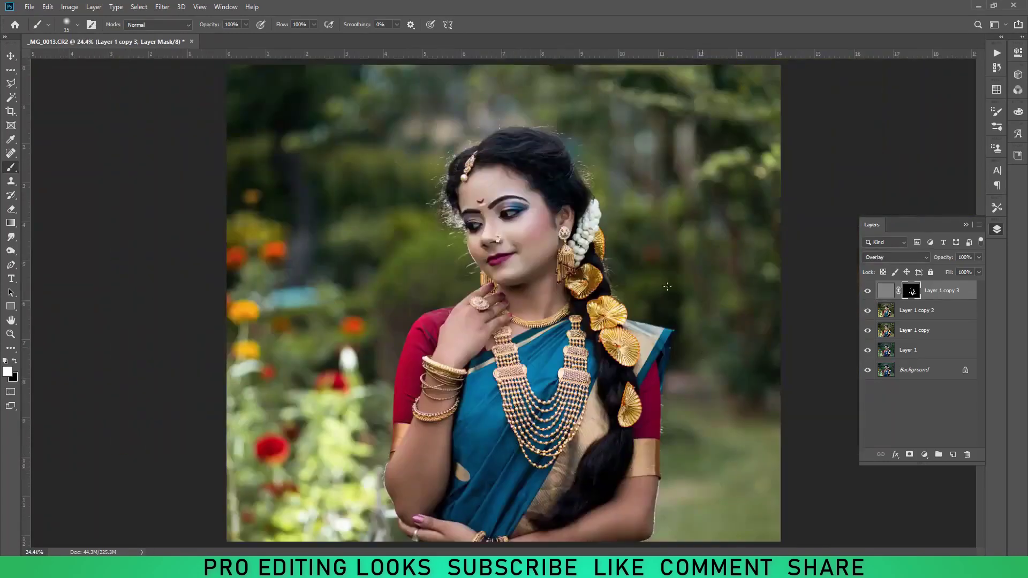
# Hide Layer 1 copy 3 to compare the portrait before and after
pyautogui.scroll(1, 678, 211)
pyautogui.scroll(3, 632, 231)
pyautogui.scroll(3, 632, 231)
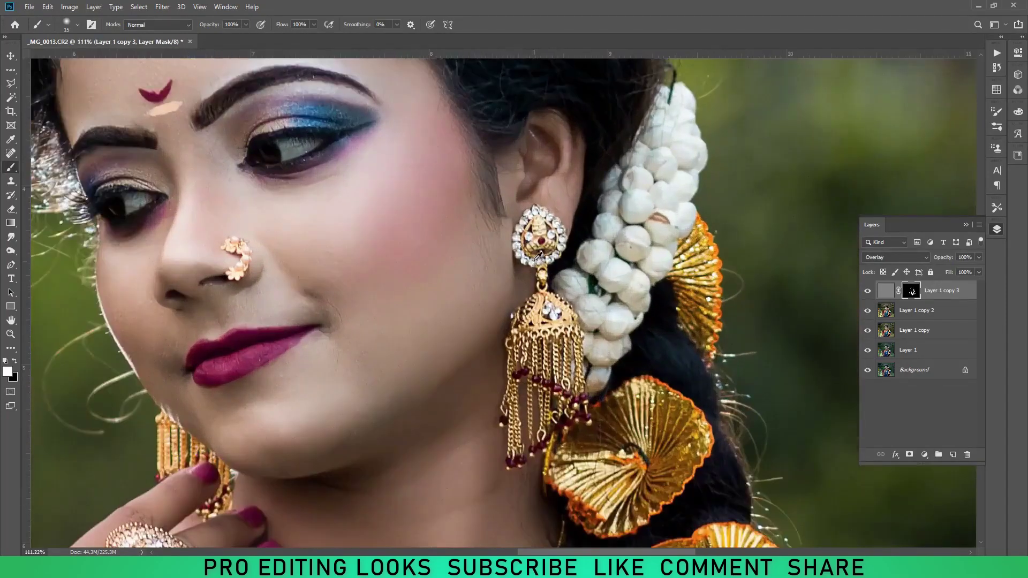
pyautogui.scroll(2, 632, 231)
pyautogui.click(868, 291)
pyautogui.scroll(-3, 551, 280)
pyautogui.scroll(-4, 550, 281)
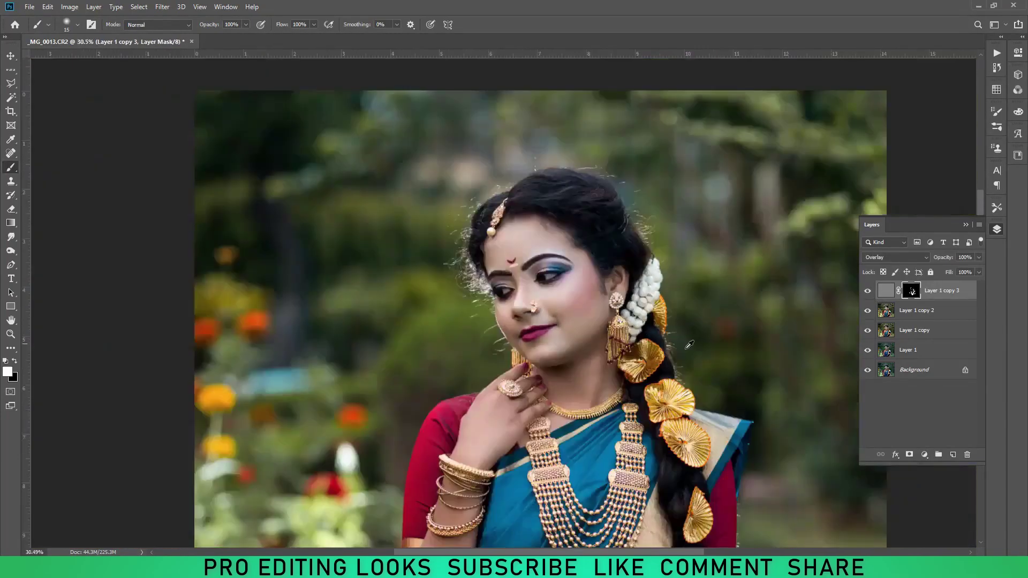
pyautogui.scroll(-1, 551, 280)
pyautogui.scroll(-1, 551, 281)
pyautogui.press('v')
pyautogui.scroll(-5, 131, 292)
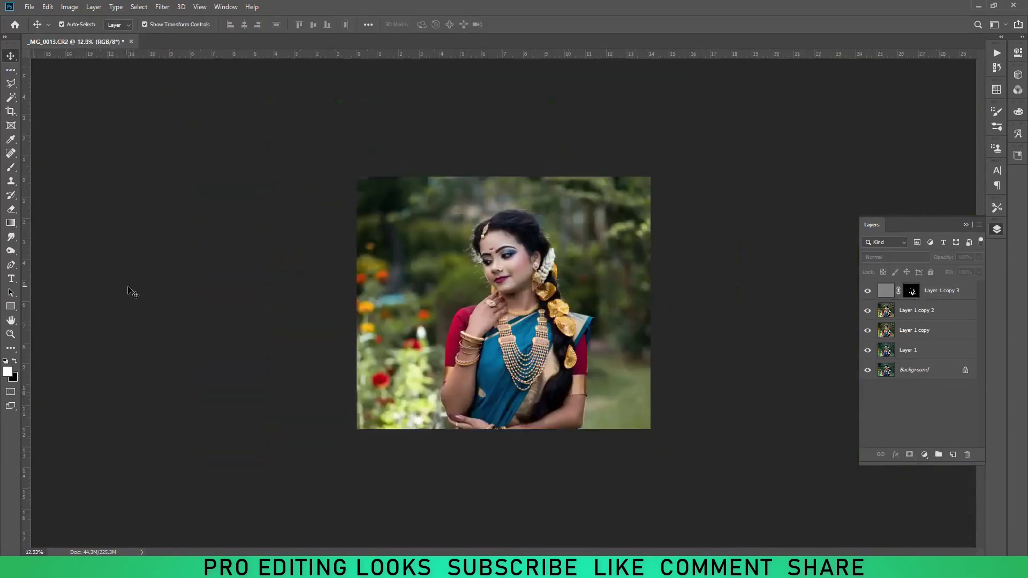
pyautogui.scroll(3, 200, 298)
# Save the portrait as _MG_0013.psd on the Desktop
pyautogui.hotkey('ctrl', 's')
pyautogui.click(45, 131)
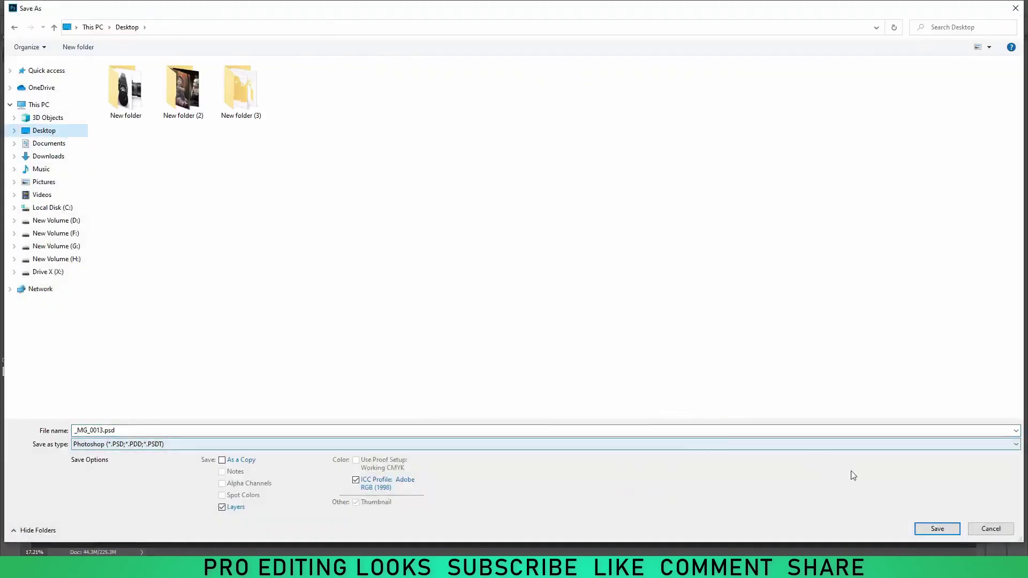
pyautogui.click(937, 528)
pyautogui.click(632, 161)
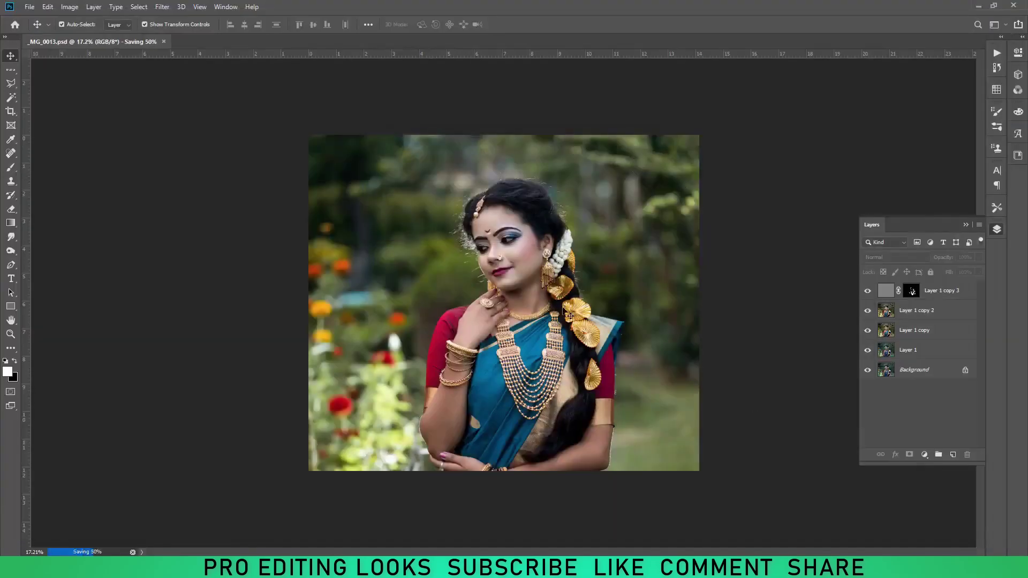
pyautogui.scroll(-1, 615, 305)
pyautogui.scroll(2, 693, 341)
# Add a new layer and stamp all visible layers into it
pyautogui.click(954, 455)
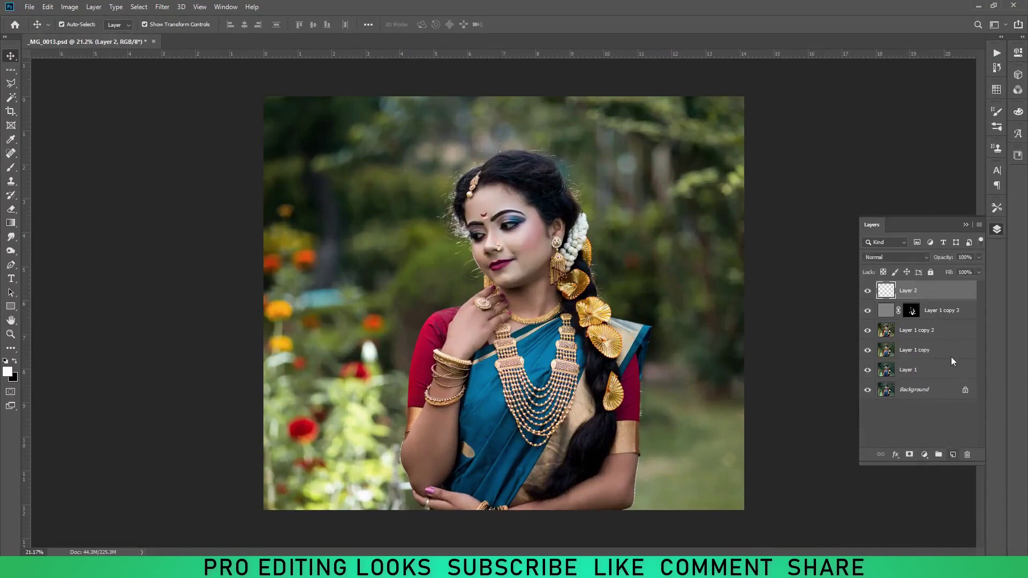
pyautogui.hotkey('ctrl', 'shift', 'alt', 'e')
pyautogui.scroll(1, 569, 322)
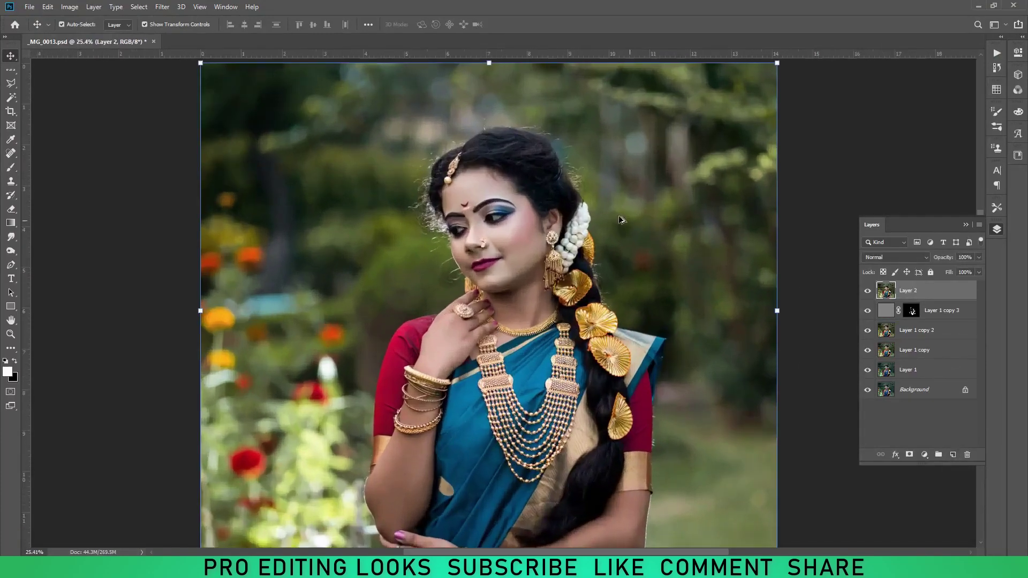
pyautogui.scroll(-1, 628, 298)
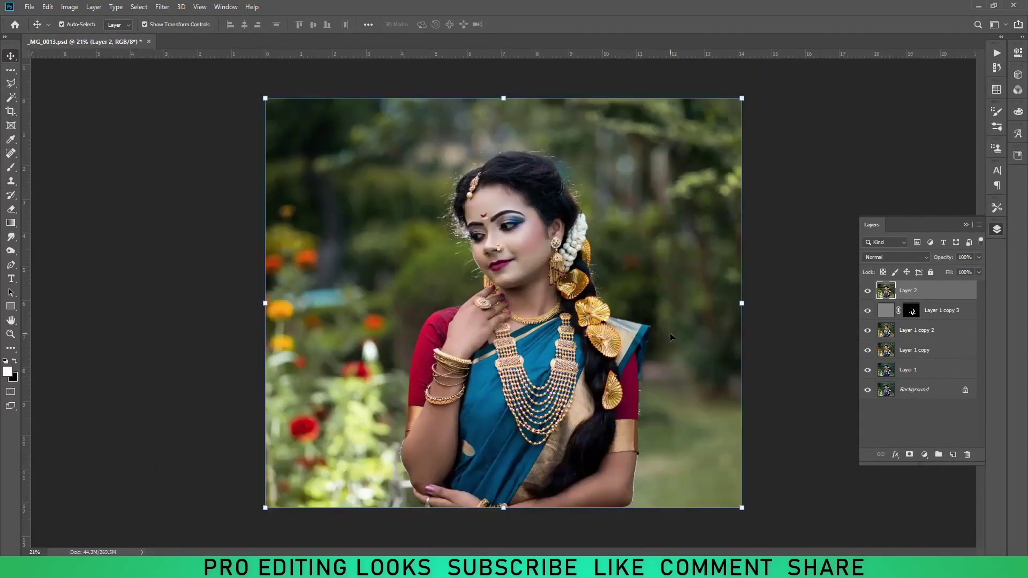
pyautogui.scroll(-1, 575, 261)
pyautogui.scroll(1, 574, 261)
pyautogui.scroll(-1, 574, 262)
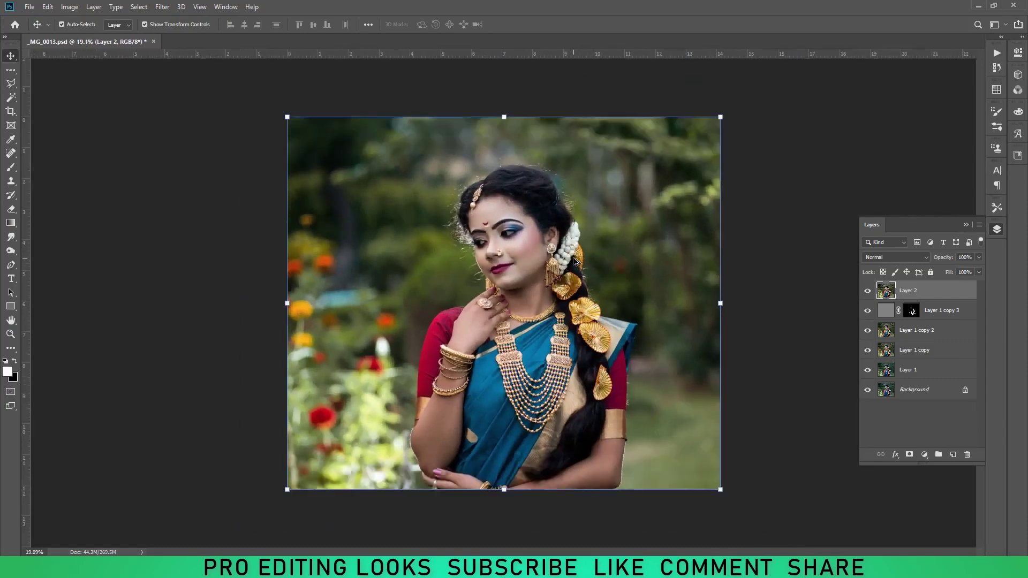
pyautogui.scroll(1, 574, 262)
# Duplicate the stamped layer, fill it with 50% gray, and blend it in Overlay
pyautogui.hotkey('ctrl', 'j')
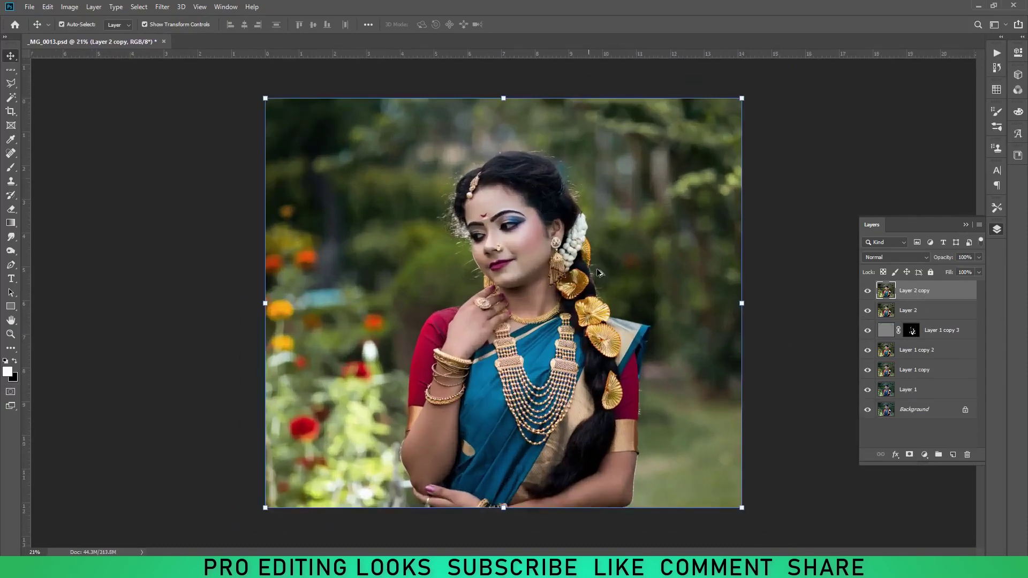
pyautogui.click(48, 6)
pyautogui.click(58, 176)
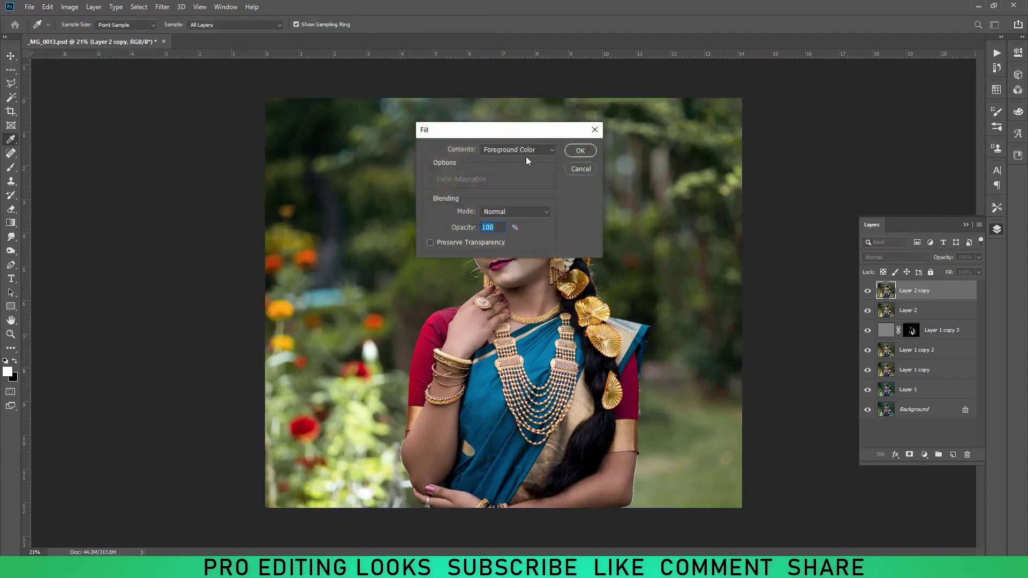
pyautogui.click(526, 151)
pyautogui.click(516, 242)
pyautogui.click(580, 152)
pyautogui.press('v')
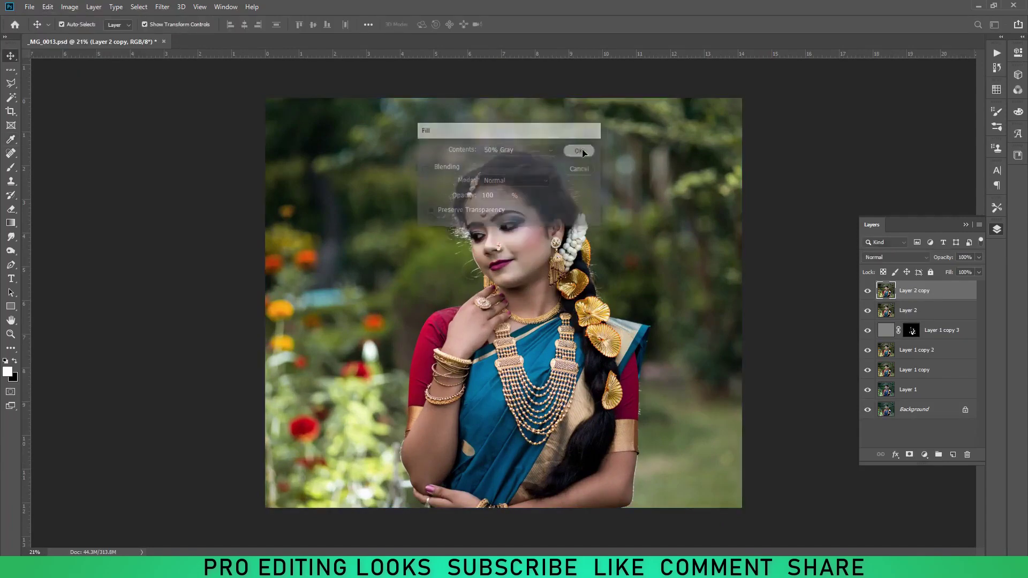
pyautogui.click(900, 258)
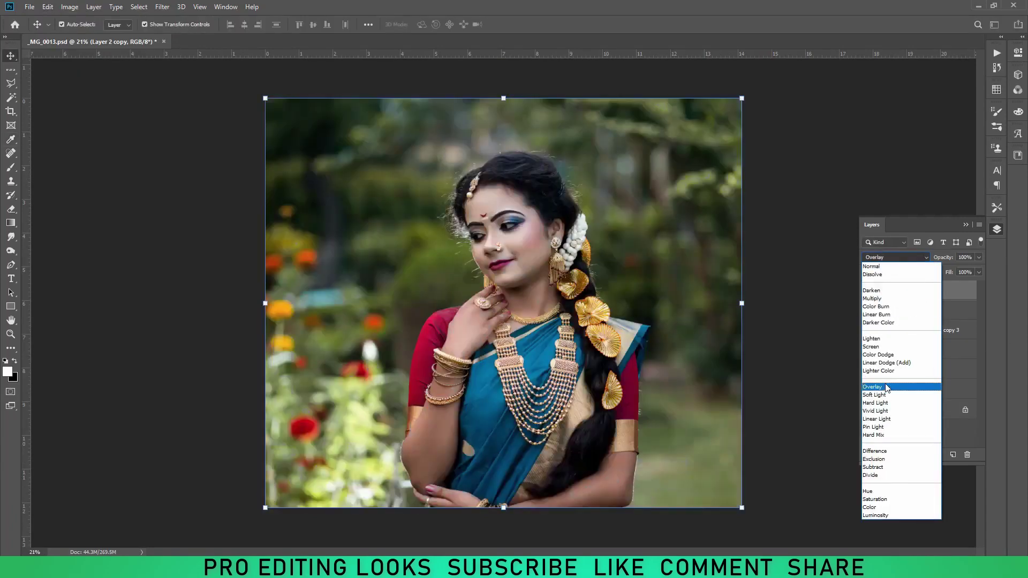
pyautogui.click(901, 390)
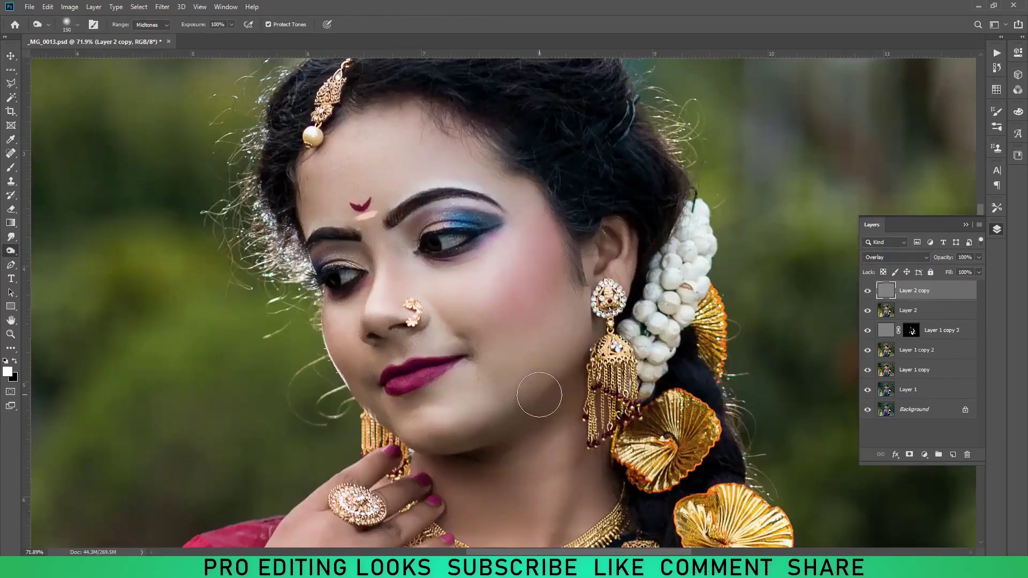
# Shrink the dodge brush and lighten the skin along the left jawline
pyautogui.scroll(-2, 551, 393)
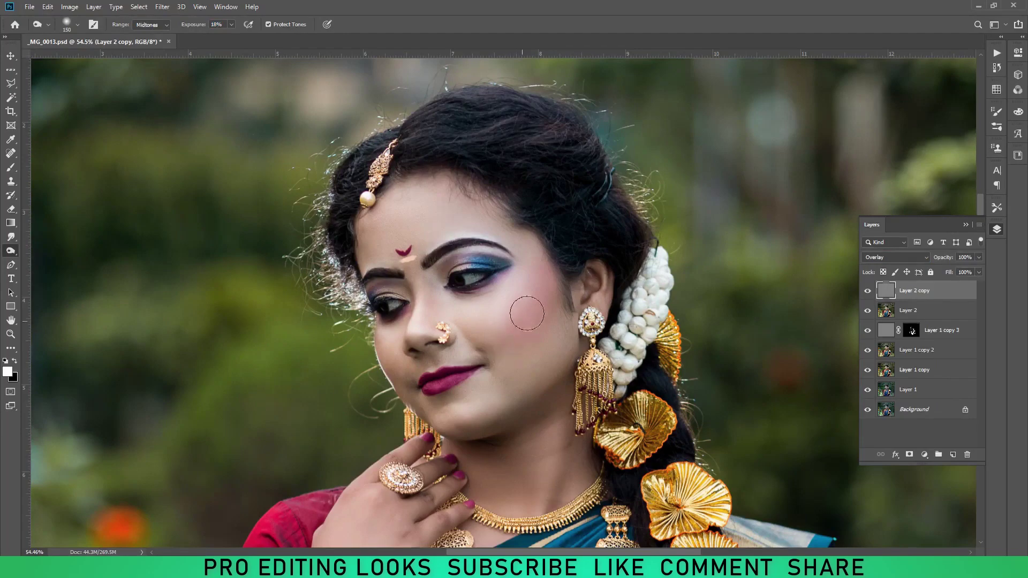
pyautogui.scroll(2, 400, 383)
pyautogui.scroll(1, 401, 386)
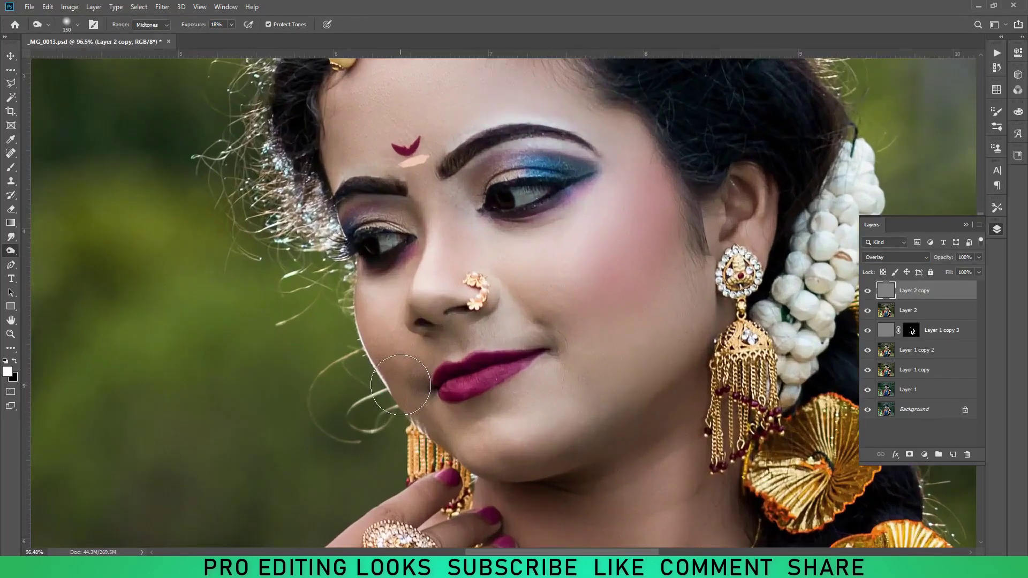
pyautogui.press('[')
pyautogui.press('[')
pyautogui.press('[')
pyautogui.moveTo(412, 410); pyautogui.dragTo(416, 400)
# Enlarge the brush and dodge the skin on the chin and neck
pyautogui.scroll(2, 383, 214)
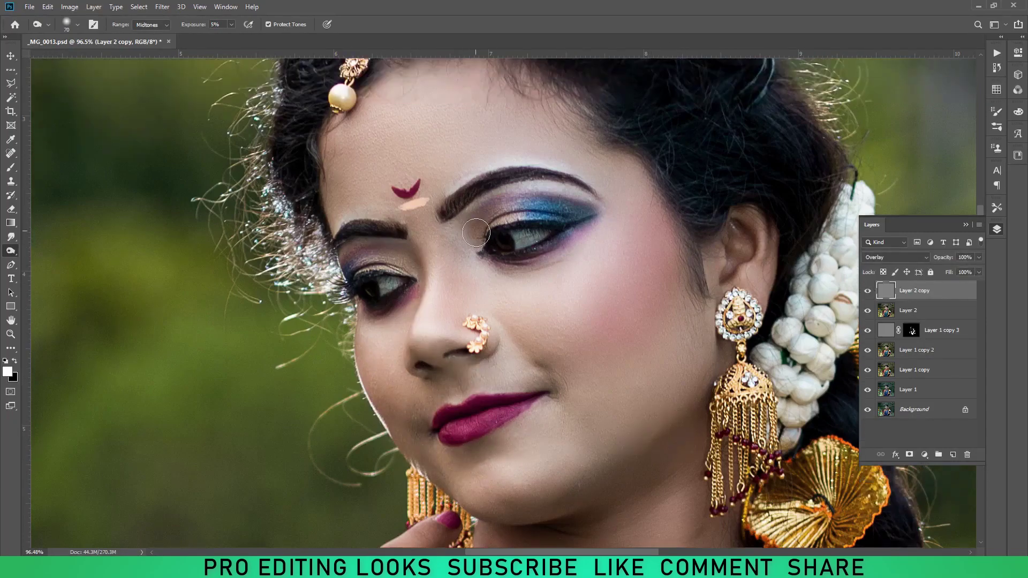
pyautogui.scroll(1, 334, 269)
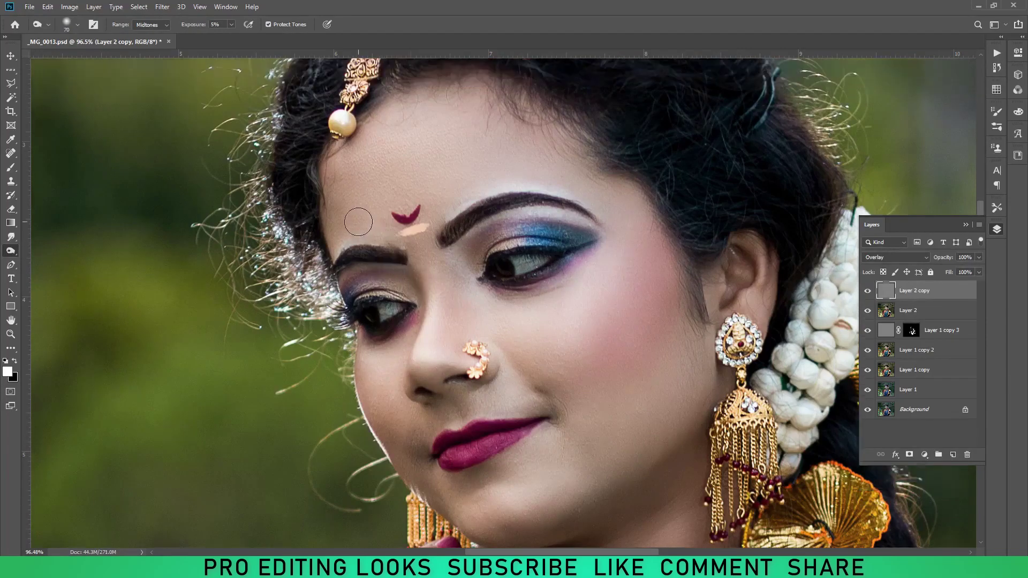
pyautogui.press(']')
pyautogui.press(']')
pyautogui.press(']')
pyautogui.scroll(-1, 685, 284)
pyautogui.scroll(-4, 675, 317)
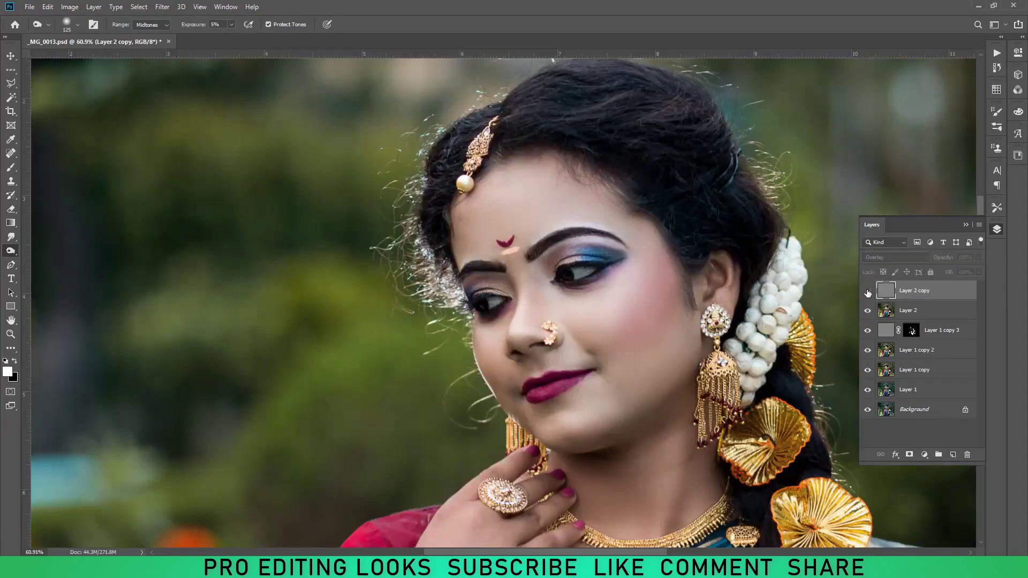
pyautogui.scroll(2, 723, 412)
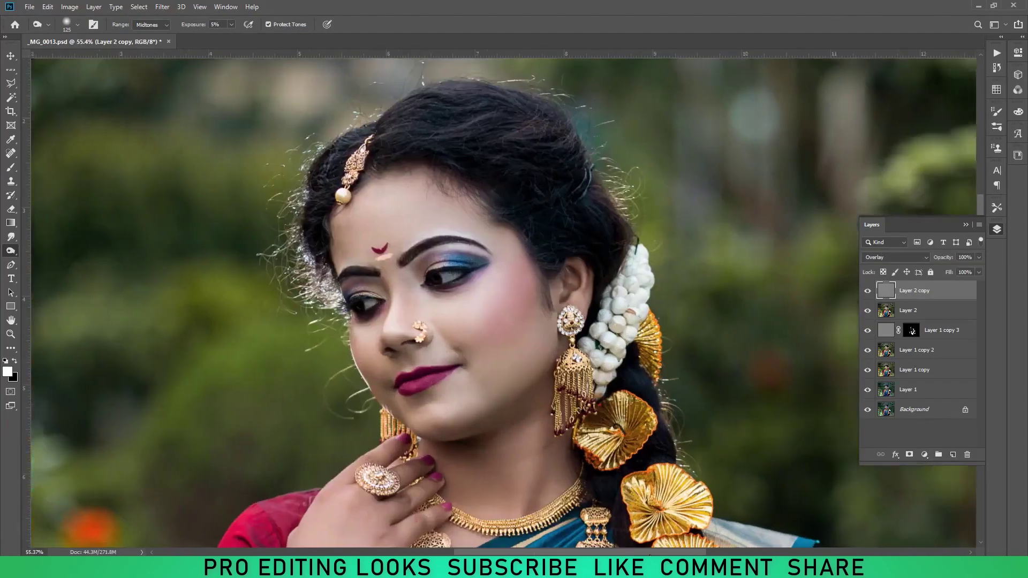
pyautogui.moveTo(723, 412); pyautogui.dragTo(556, 380)
pyautogui.scroll(1, 277, 78)
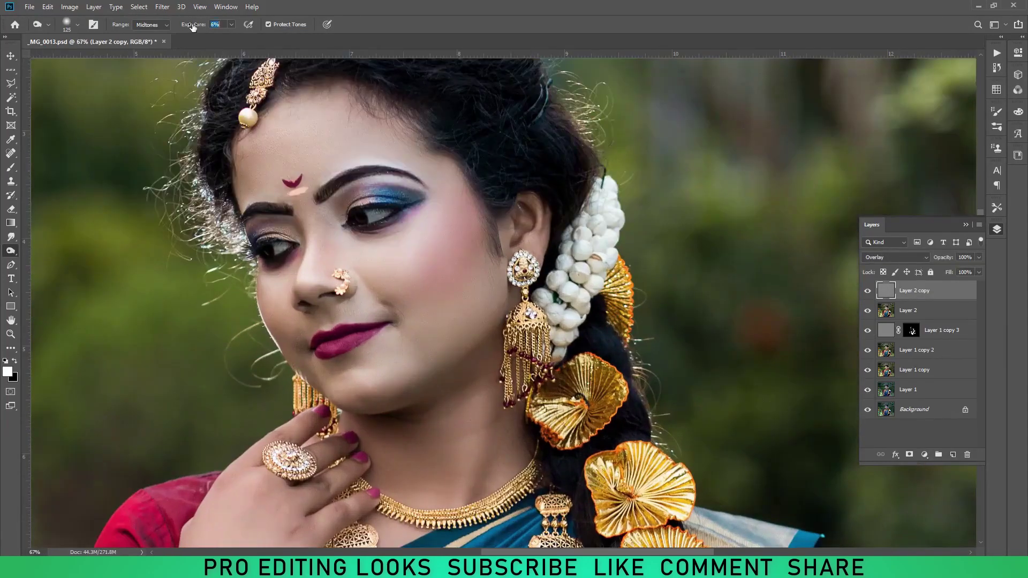
pyautogui.scroll(1, 495, 375)
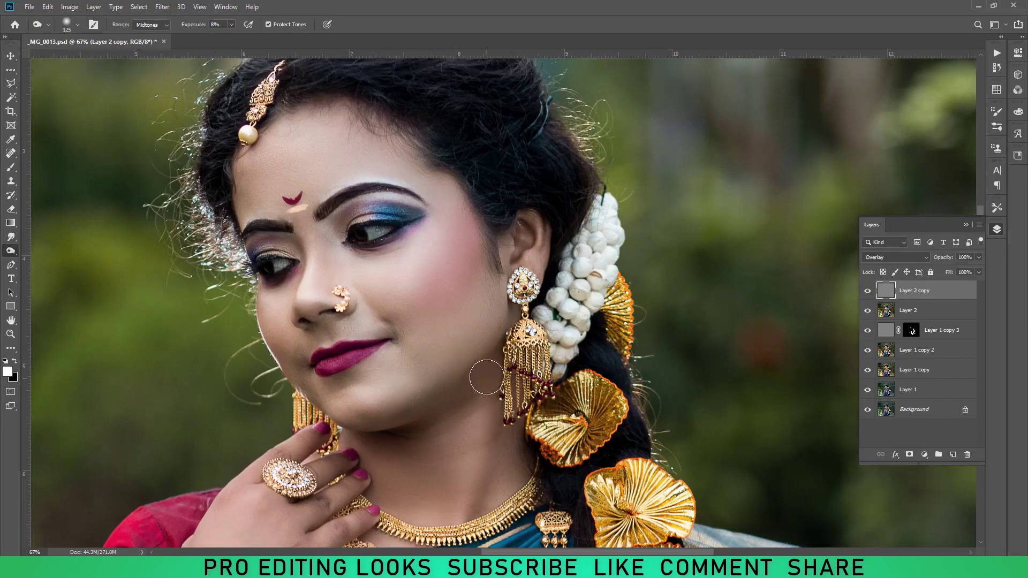
pyautogui.moveTo(471, 390); pyautogui.dragTo(475, 515)
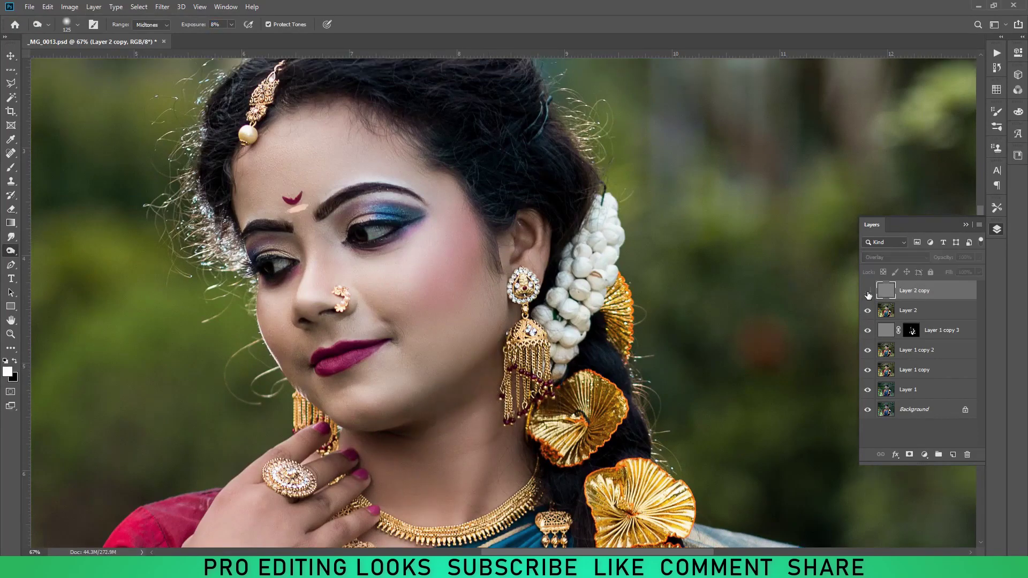
pyautogui.moveTo(463, 423)
pyautogui.mouseDown()
pyautogui.moveTo(503, 453)
pyautogui.moveTo(369, 424)
pyautogui.mouseUp()
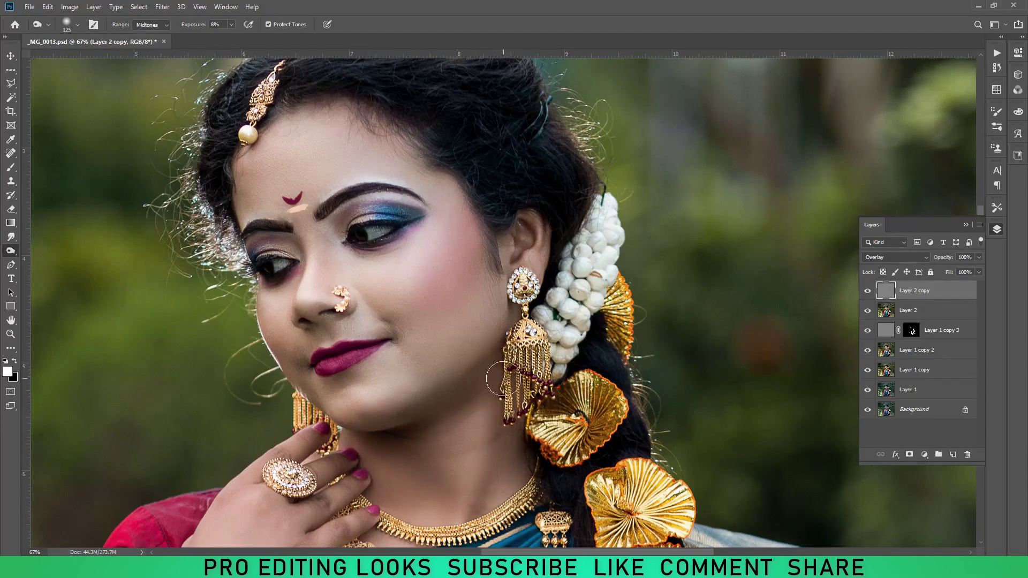
# Burn the arm's skin with an enlarged brush, then hide the Overlay layer to compare
pyautogui.scroll(-3, 493, 441)
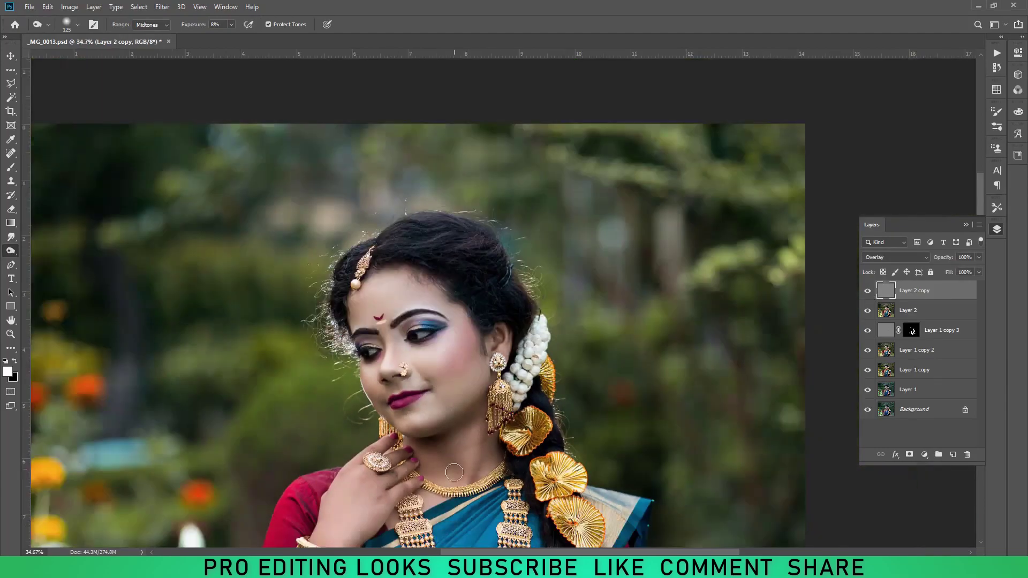
pyautogui.scroll(2, 460, 415)
pyautogui.scroll(-1, 409, 417)
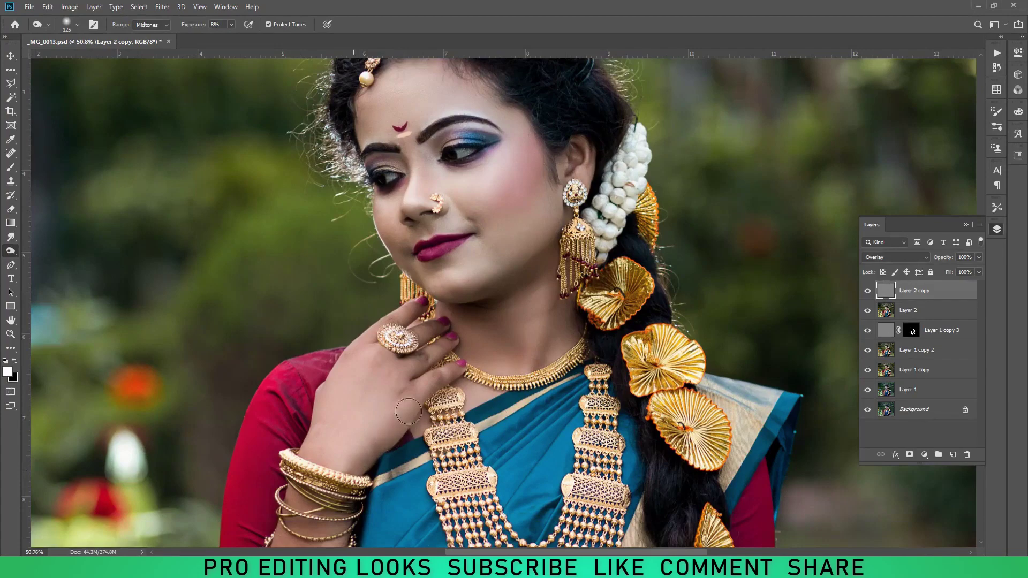
pyautogui.scroll(-1, 436, 394)
pyautogui.scroll(-1, 375, 418)
pyautogui.scroll(-2, 322, 444)
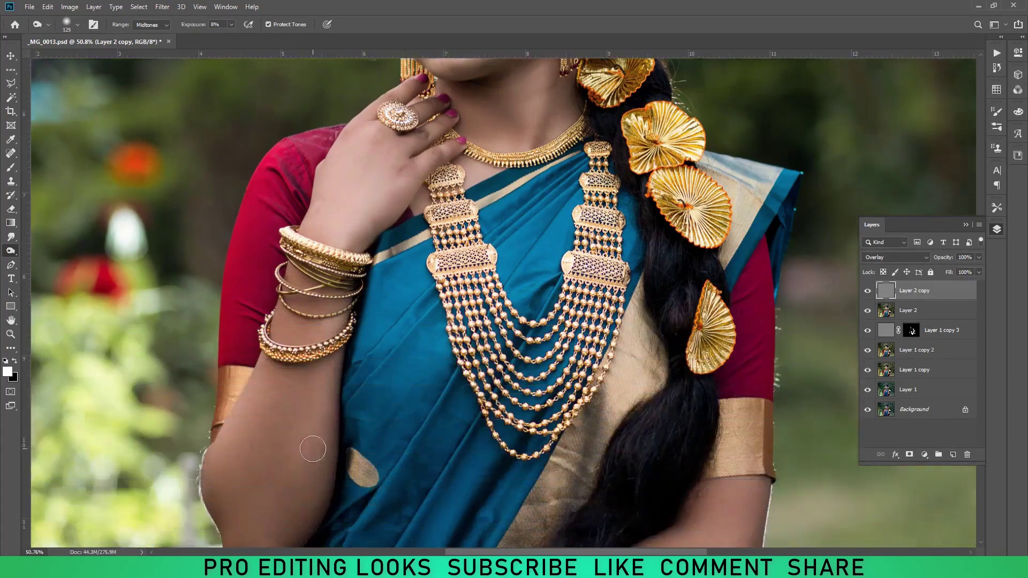
pyautogui.scroll(-1, 279, 455)
pyautogui.scroll(1, 235, 467)
pyautogui.press(']')
pyautogui.press(']')
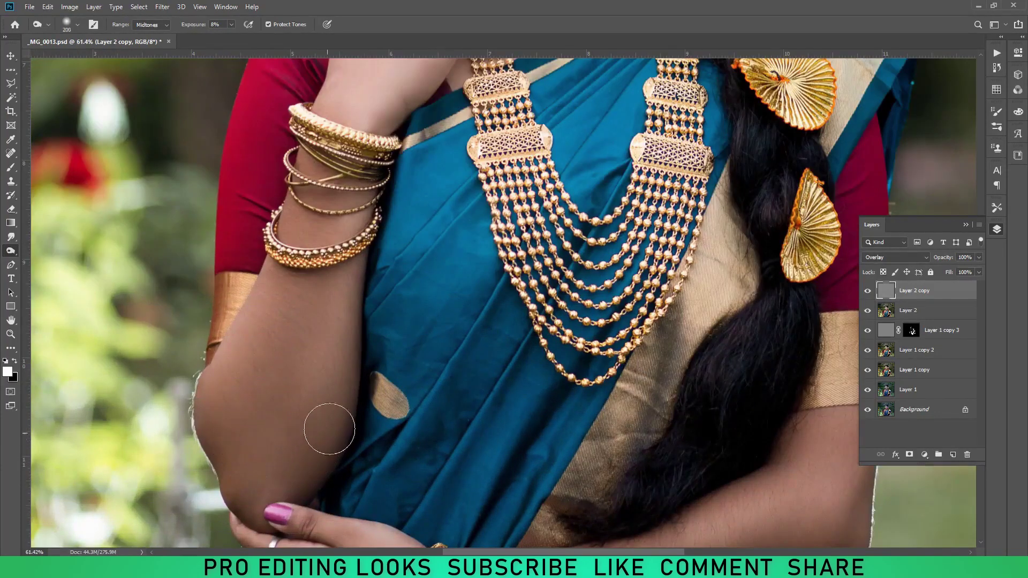
pyautogui.moveTo(234, 471)
pyautogui.mouseDown()
pyautogui.moveTo(252, 406)
pyautogui.moveTo(316, 408)
pyautogui.moveTo(248, 505)
pyautogui.moveTo(302, 299)
pyautogui.mouseUp()
pyautogui.click(868, 292)
# Burn the arm and sari edges further, then shrink the brush for smaller areas
pyautogui.keyDown('alt'); pyautogui.scroll(-3, 741, 369); pyautogui.keyUp('alt')
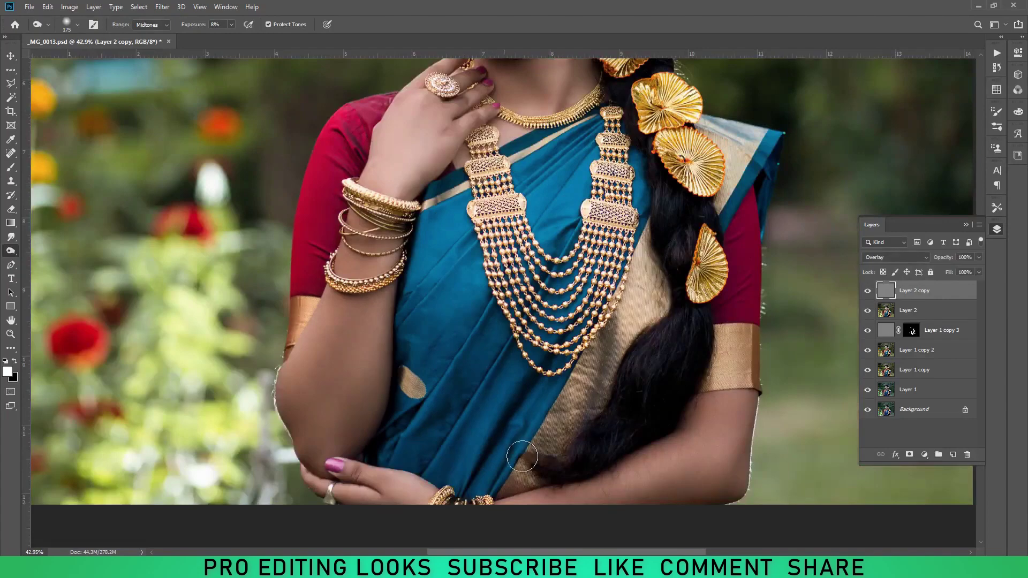
pyautogui.keyDown('alt'); pyautogui.scroll(2, 741, 368); pyautogui.keyUp('alt')
pyautogui.moveTo(742, 368)
pyautogui.mouseDown()
pyautogui.moveTo(730, 458)
pyautogui.moveTo(640, 473)
pyautogui.moveTo(689, 372)
pyautogui.moveTo(556, 390)
pyautogui.mouseUp()
pyautogui.keyDown('alt'); pyautogui.scroll(-2, 556, 391); pyautogui.keyUp('alt')
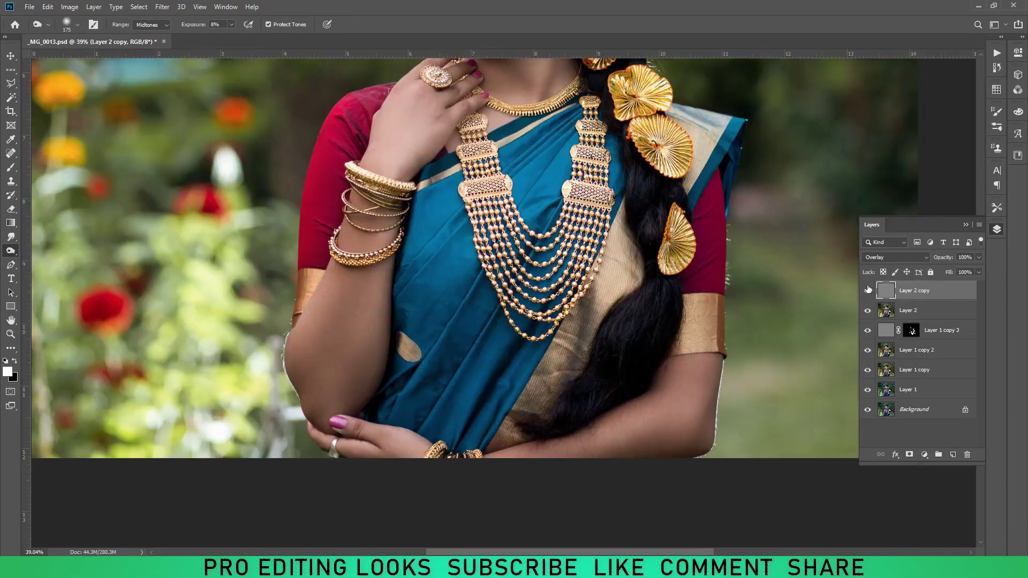
pyautogui.keyDown('alt'); pyautogui.scroll(-1, 604, 315); pyautogui.keyUp('alt')
pyautogui.keyDown('alt'); pyautogui.scroll(1, 604, 315); pyautogui.keyUp('alt')
pyautogui.scroll(3, 604, 314)
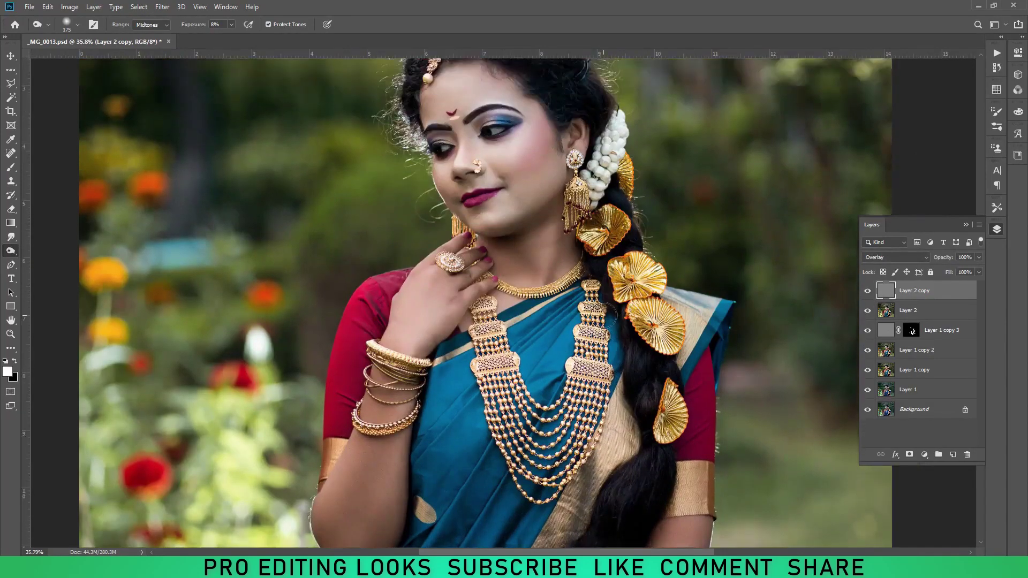
pyautogui.keyDown('alt'); pyautogui.scroll(1, 536, 353); pyautogui.keyUp('alt')
pyautogui.keyDown('alt'); pyautogui.scroll(1, 482, 385); pyautogui.keyUp('alt')
pyautogui.keyDown('alt'); pyautogui.scroll(1, 462, 398); pyautogui.keyUp('alt')
pyautogui.press('[')
pyautogui.press('[')
pyautogui.press('[')
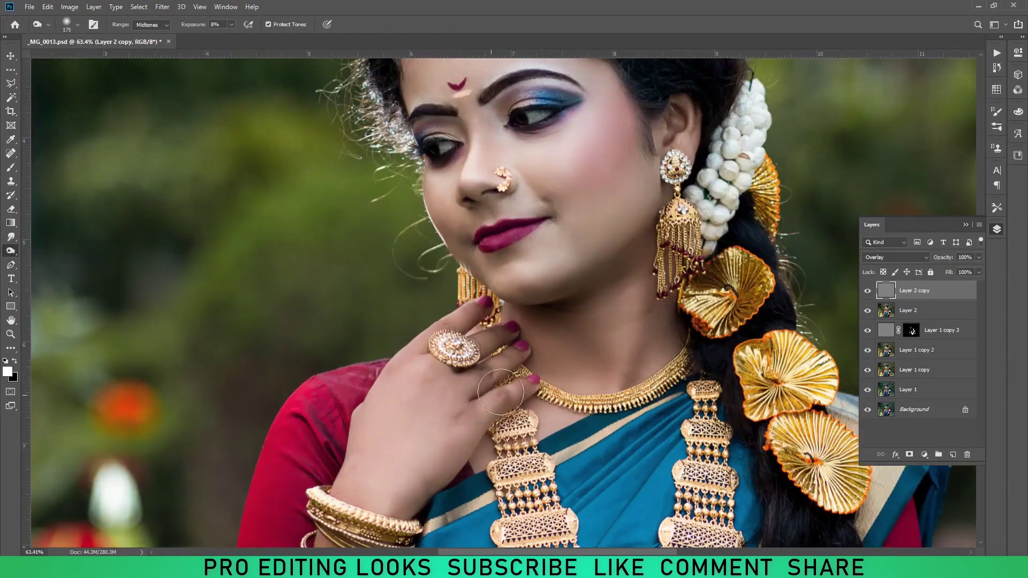
pyautogui.keyDown('alt'); pyautogui.scroll(1, 463, 399); pyautogui.keyUp('alt')
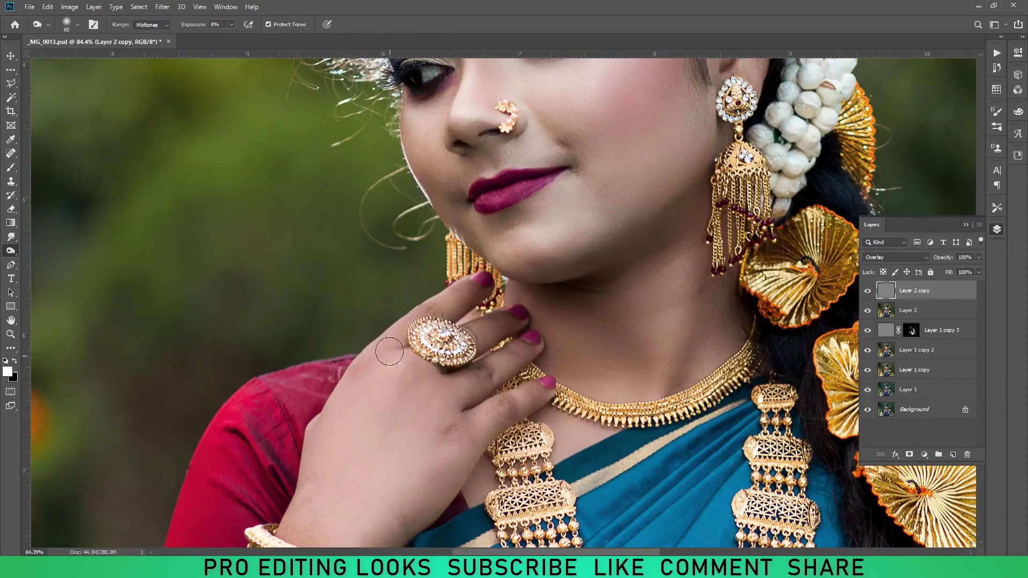
pyautogui.scroll(-1, 396, 311)
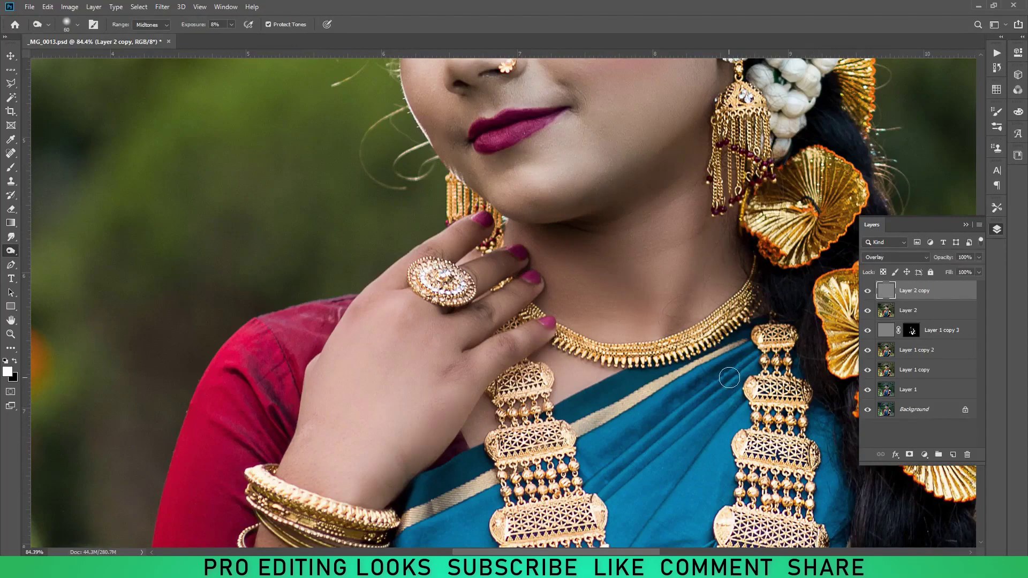
pyautogui.keyDown('alt'); pyautogui.scroll(-2, 542, 425); pyautogui.keyUp('alt')
pyautogui.keyDown('alt'); pyautogui.scroll(-2, 542, 424); pyautogui.keyUp('alt')
# Switch back to Dodge at 22% exposure and brighten the cheek beside the mouth corner
pyautogui.keyDown('alt'); pyautogui.scroll(3, 472, 212); pyautogui.keyUp('alt')
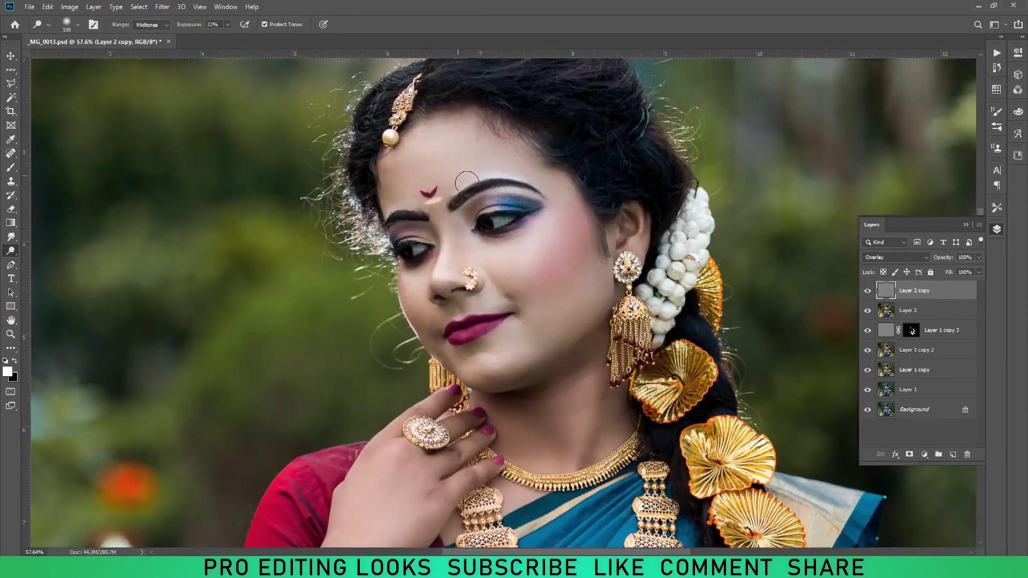
pyautogui.hotkey('shift', 'o')
pyautogui.scroll(-1, 415, 206)
pyautogui.scroll(1, 471, 179)
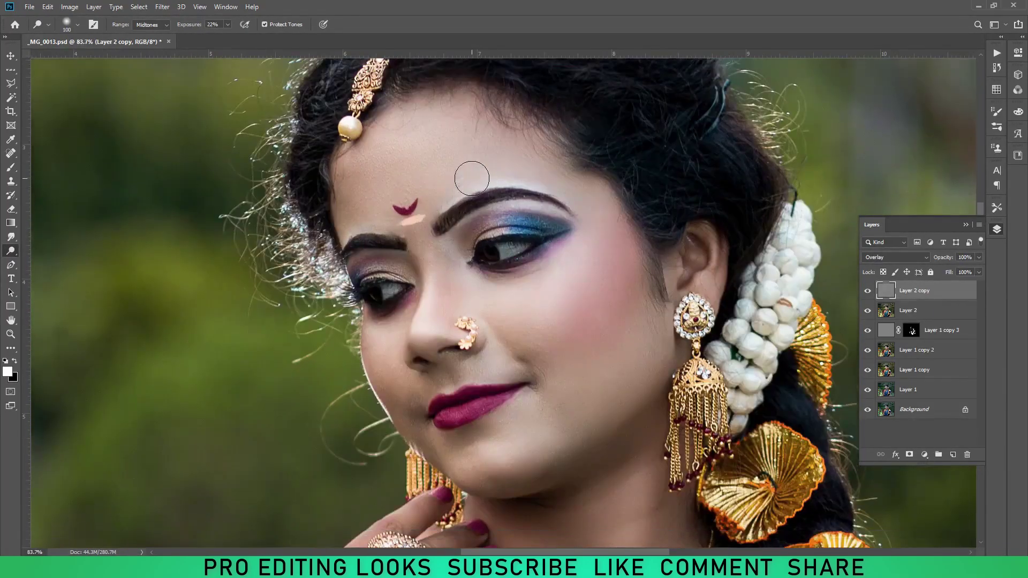
pyautogui.keyDown('alt'); pyautogui.scroll(-2, 470, 172); pyautogui.keyUp('alt')
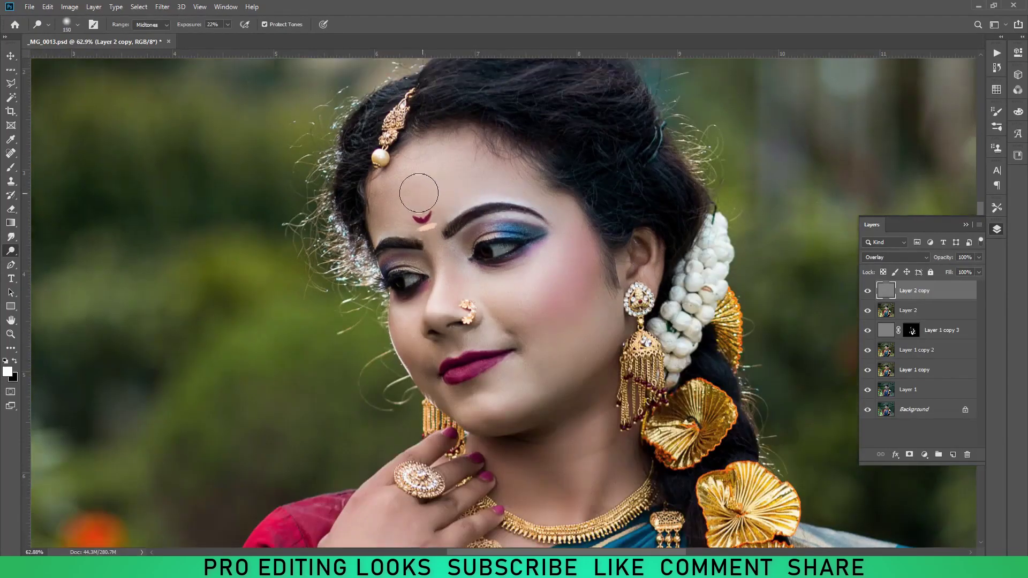
pyautogui.press(']')
pyautogui.scroll(-1, 557, 198)
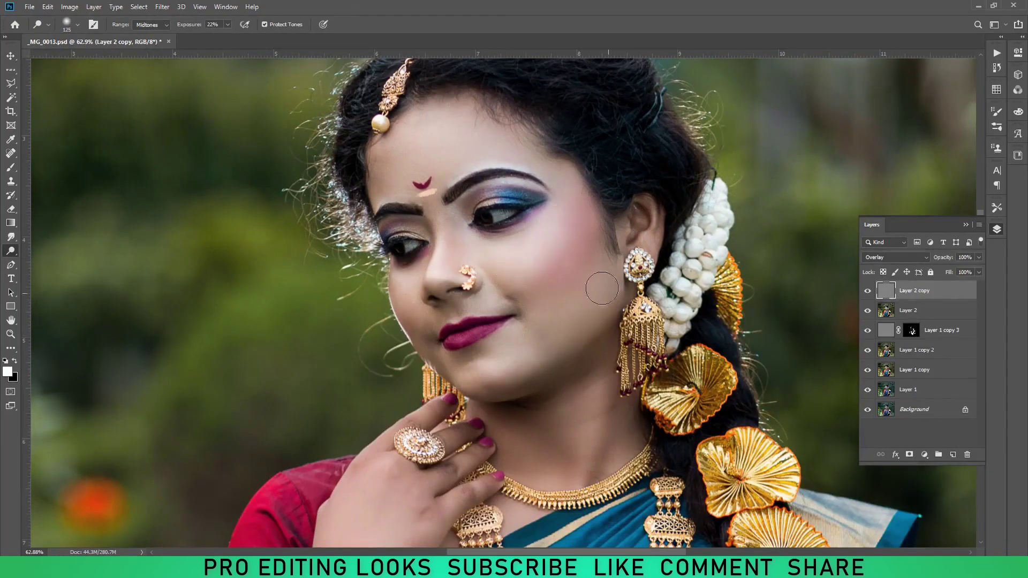
pyautogui.press('[')
pyautogui.keyDown('alt'); pyautogui.scroll(3, 440, 269); pyautogui.keyUp('alt')
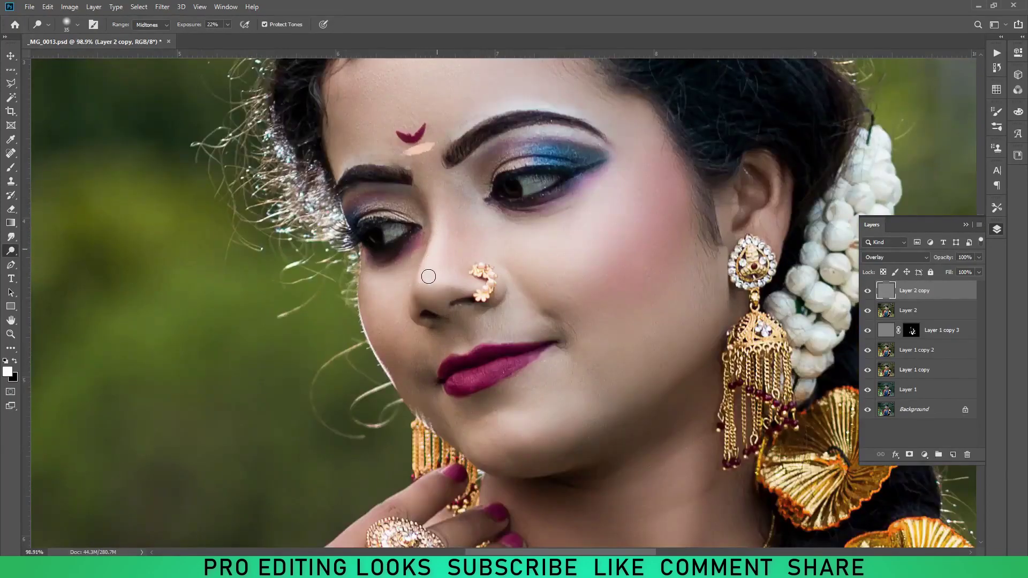
pyautogui.scroll(-1, 529, 315)
pyautogui.keyDown('alt'); pyautogui.scroll(-3, 546, 305); pyautogui.keyUp('alt')
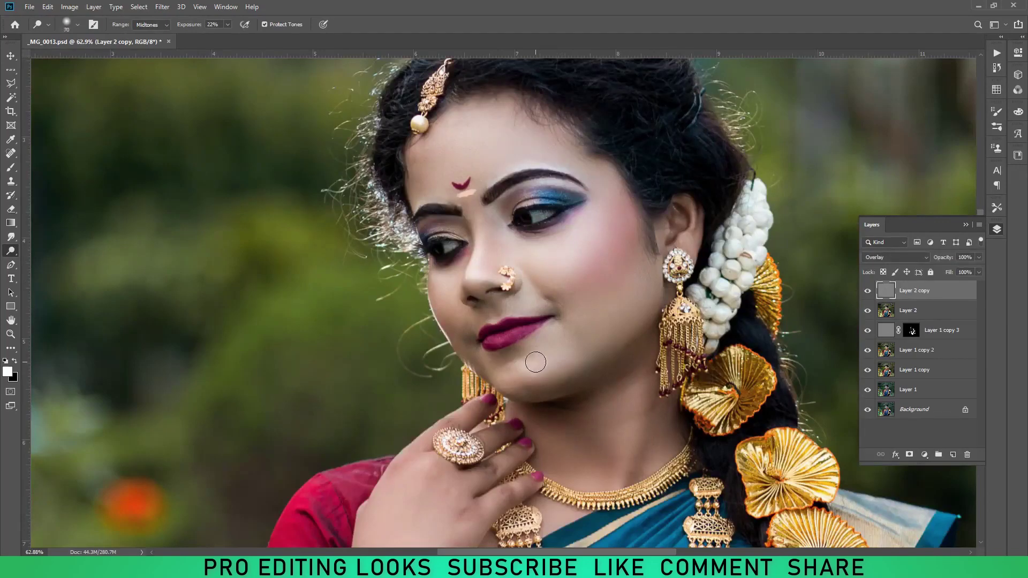
pyautogui.press(']')
pyautogui.press(']')
pyautogui.press(']')
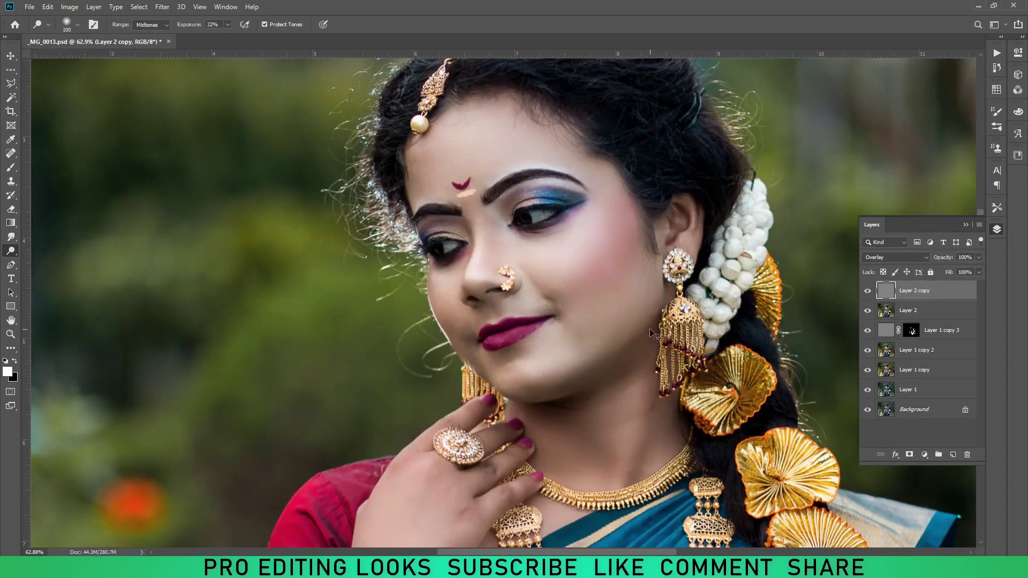
pyautogui.moveTo(568, 347); pyautogui.dragTo(538, 342)
pyautogui.scroll(1, 611, 368)
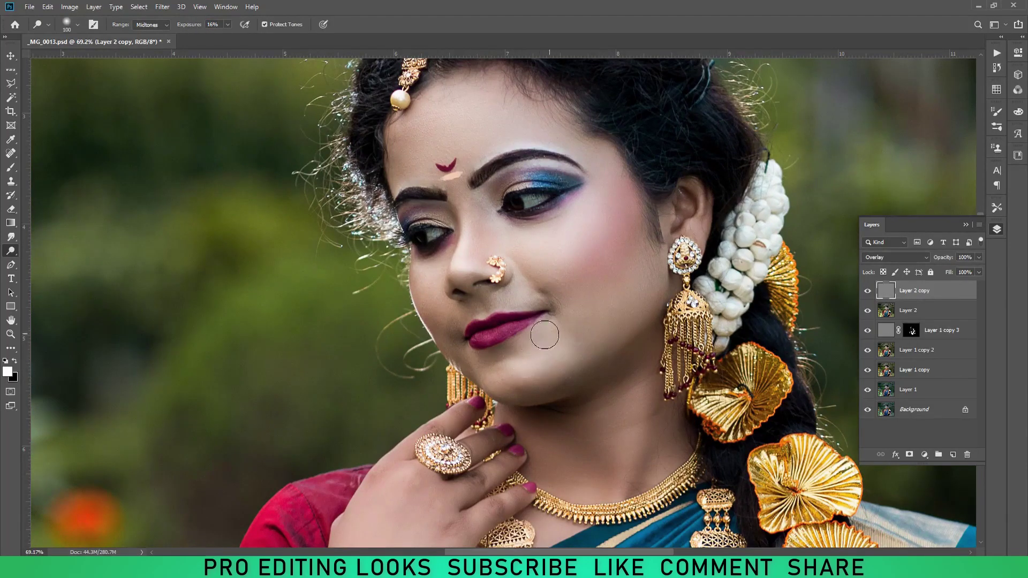
# Shrink the brush and dodge the lips at 16% Midtones on Layer 2 copy
pyautogui.press('[')
pyautogui.scroll(1, 556, 300)
pyautogui.scroll(1, 509, 315)
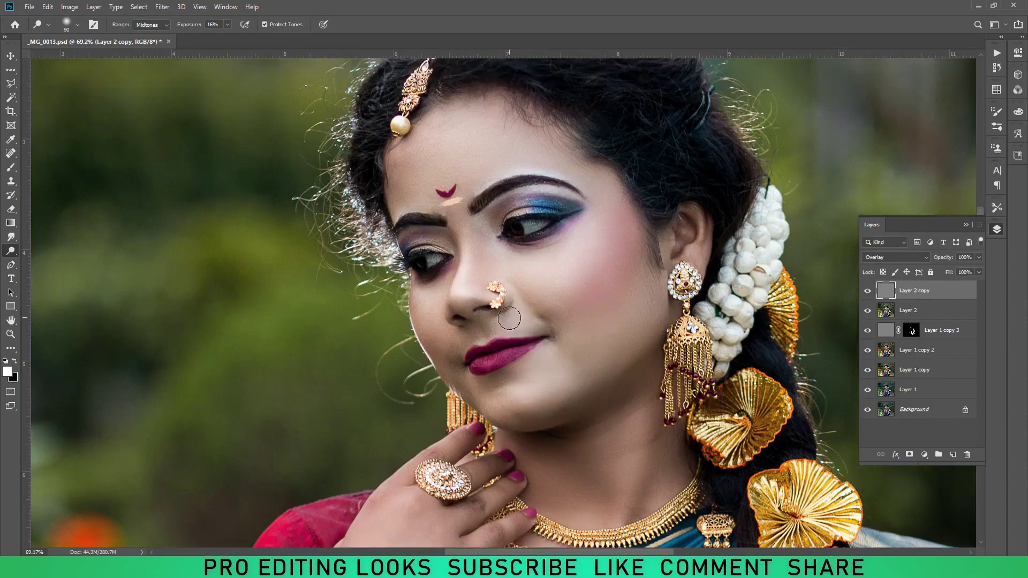
pyautogui.scroll(1, 573, 329)
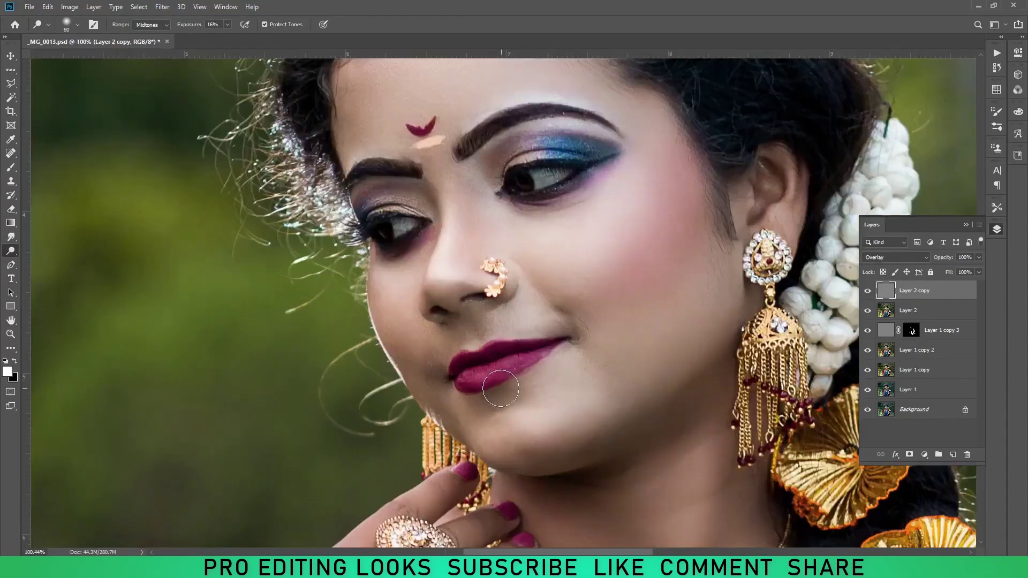
pyautogui.scroll(2, 499, 387)
pyautogui.press('[')
pyautogui.press('[')
pyautogui.press('[')
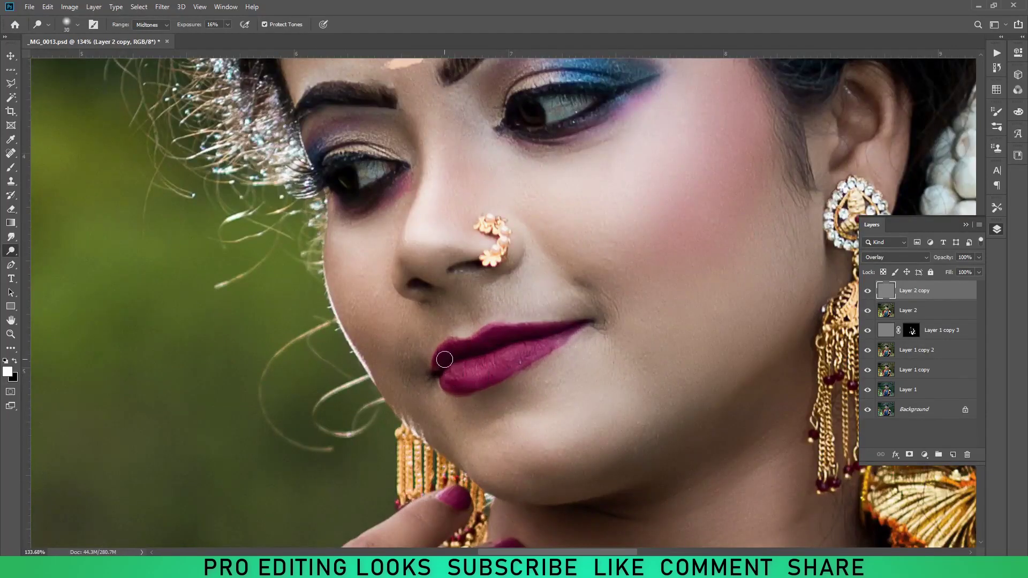
pyautogui.press('[')
pyautogui.scroll(1, 485, 370)
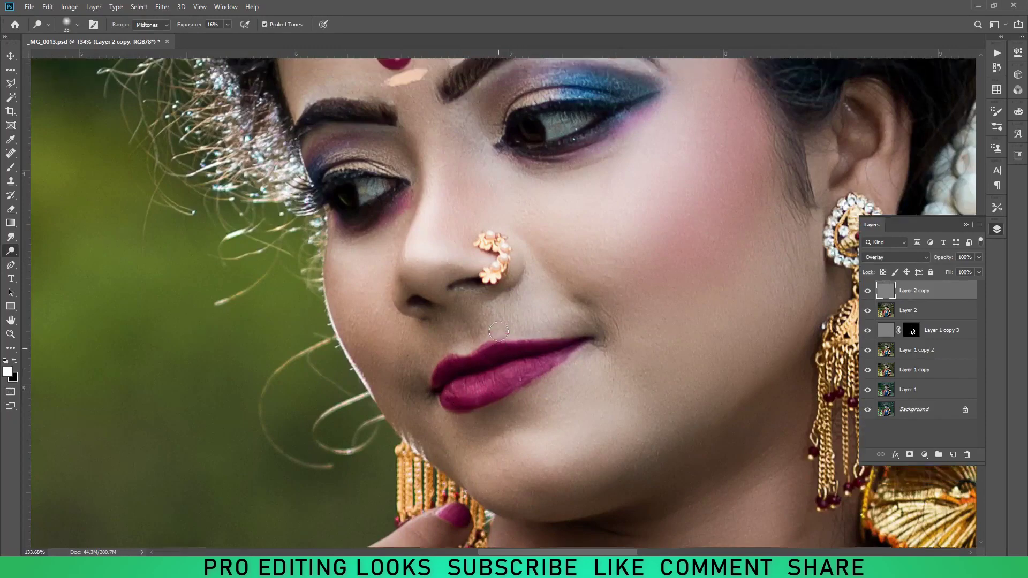
pyautogui.scroll(1, 483, 358)
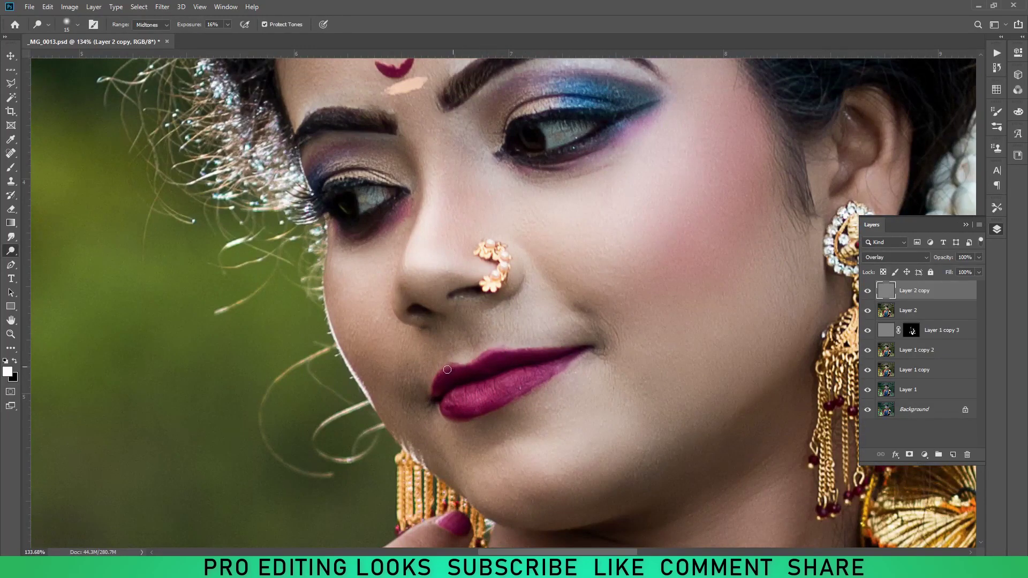
# Show Layer 2 copy's retouching and dodge the chin and neck with a smaller brush
pyautogui.click(868, 291)
pyautogui.scroll(-2, 652, 383)
pyautogui.scroll(1, 702, 382)
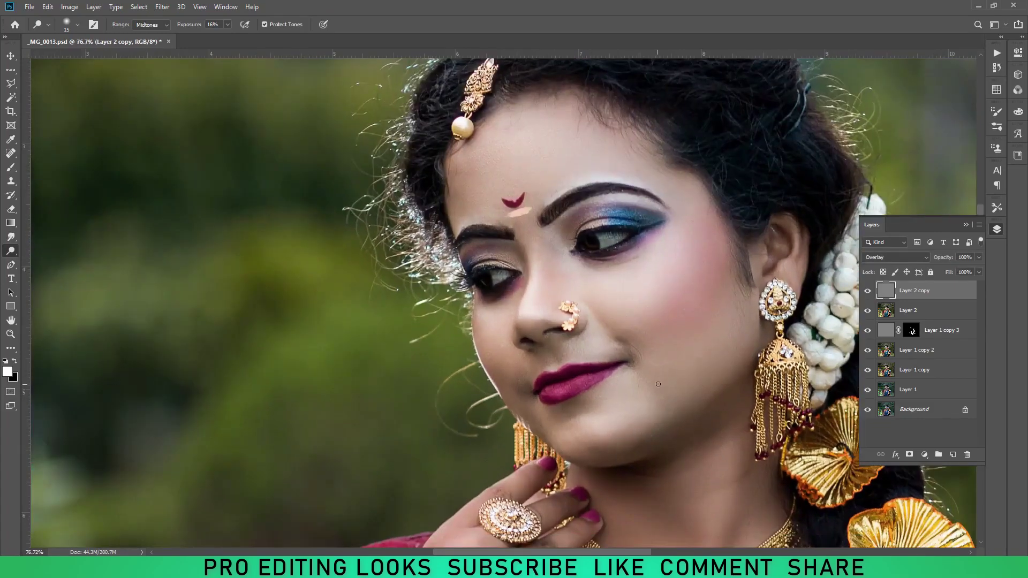
pyautogui.scroll(-3, 673, 369)
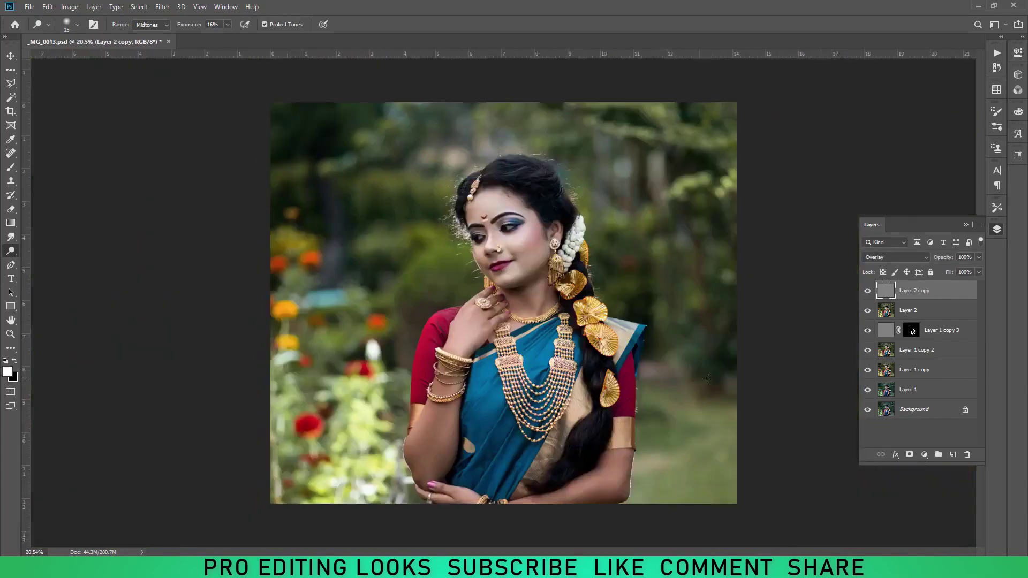
pyautogui.scroll(2, 556, 292)
pyautogui.scroll(1, 555, 292)
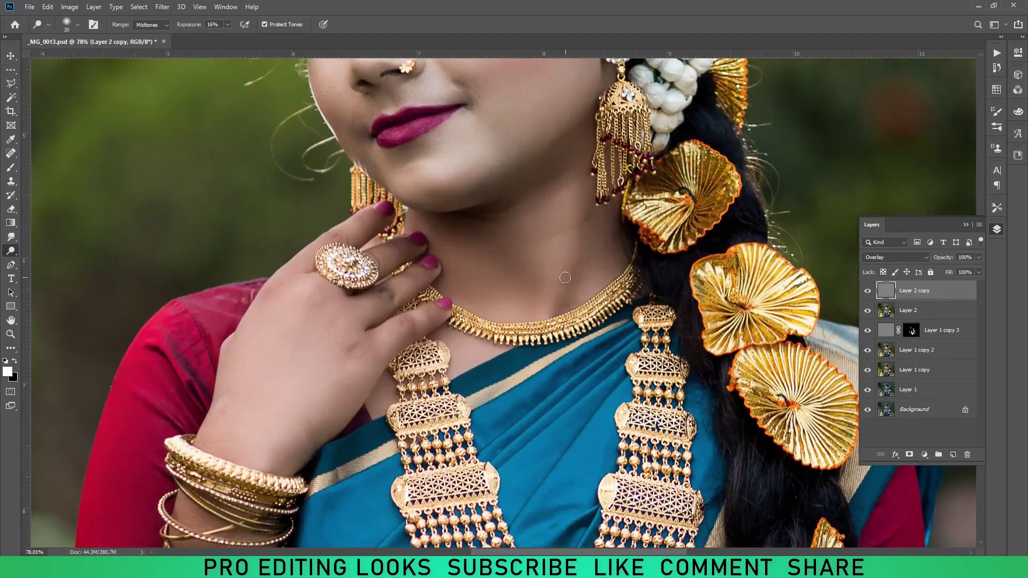
pyautogui.scroll(-1, 556, 308)
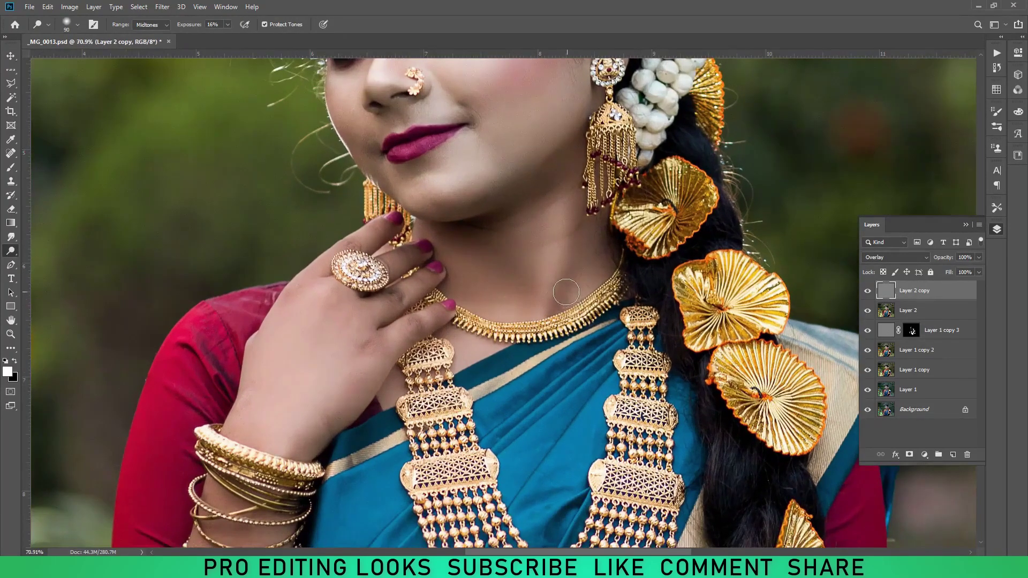
pyautogui.press('[')
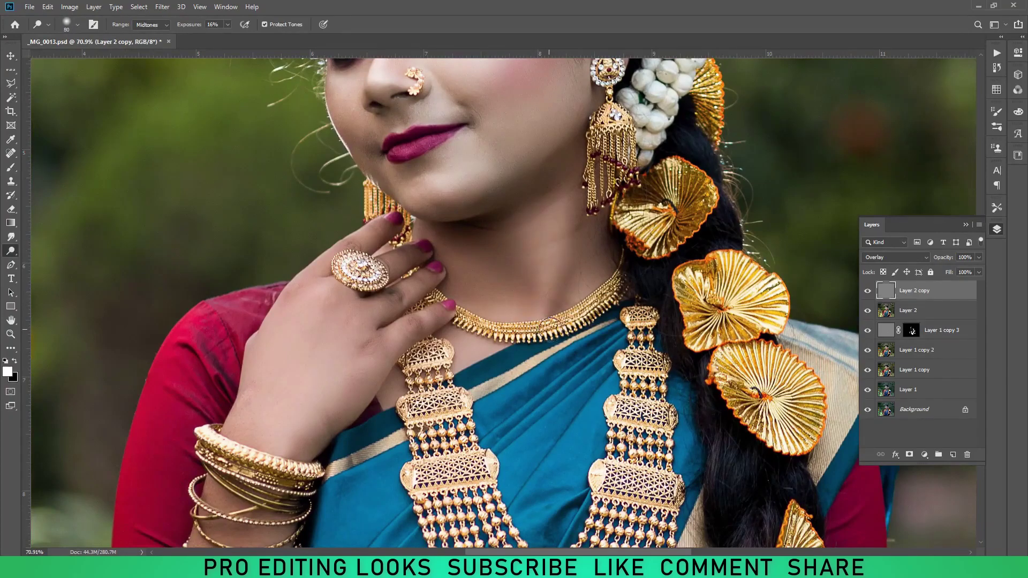
pyautogui.scroll(-4, 639, 335)
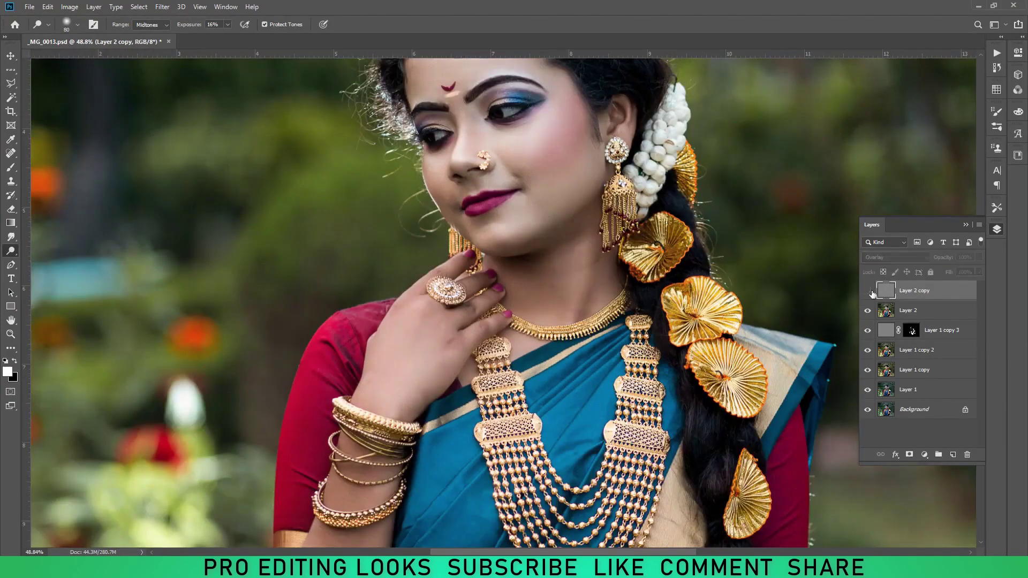
# Hide and re-show Layer 2 copy to compare before and after the dodging
pyautogui.scroll(-5, 681, 364)
pyautogui.scroll(1, 681, 363)
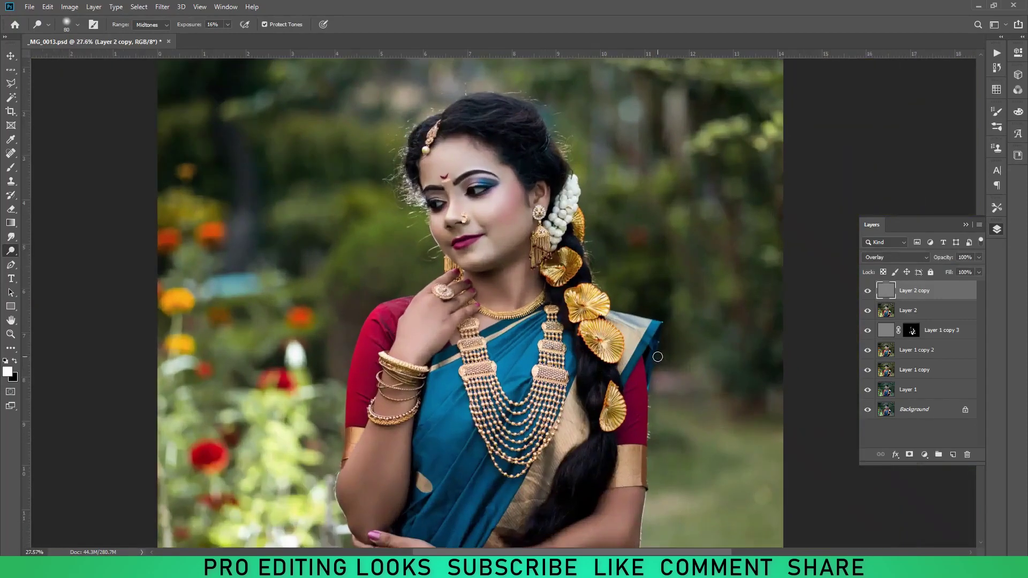
pyautogui.scroll(1, 653, 358)
pyautogui.hotkey('ctrl', ',')
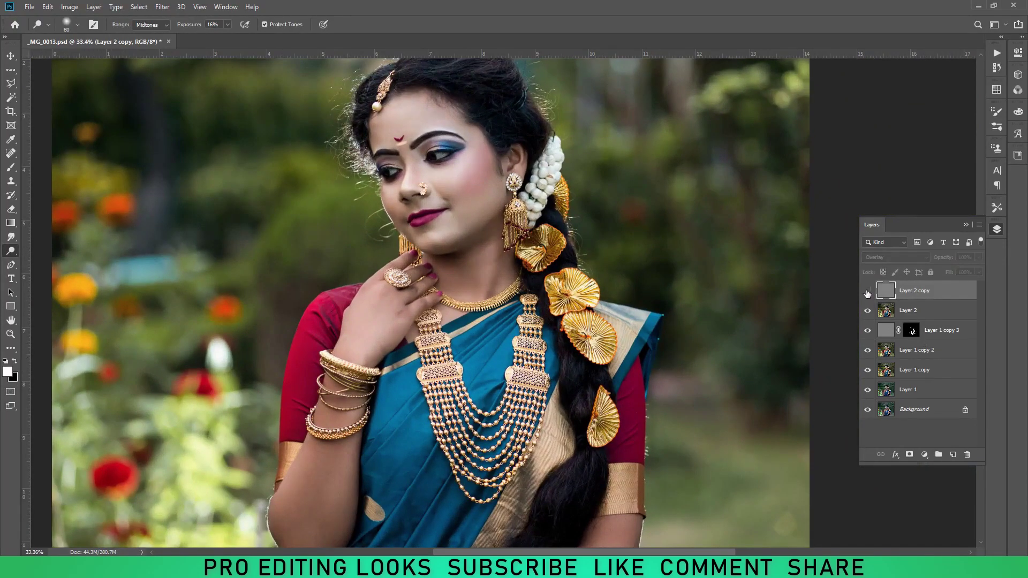
pyautogui.click(868, 293)
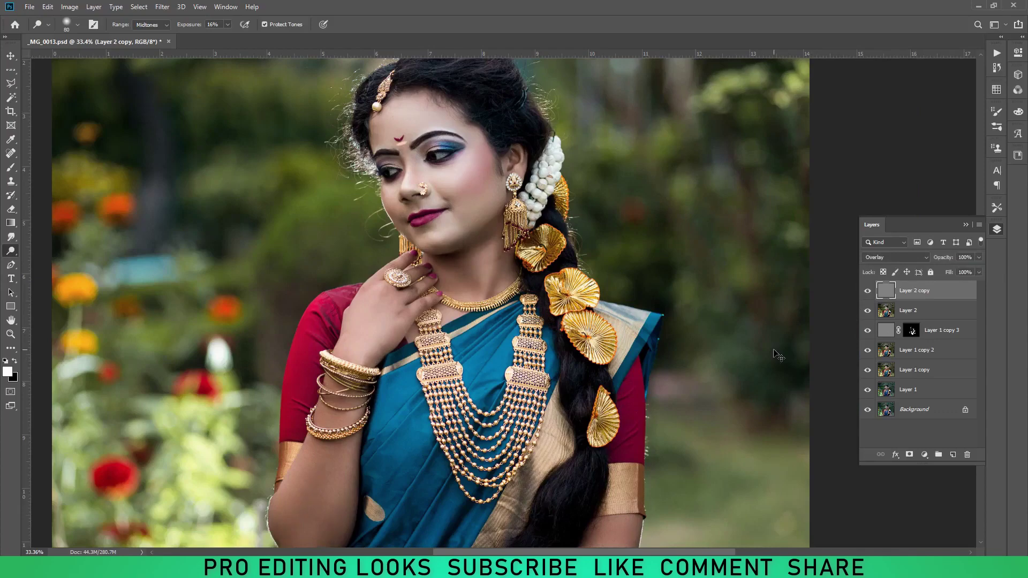
# Dodge the neck and hand skin, enlarging then shrinking the brush for hand detail
pyautogui.scroll(3, 486, 296)
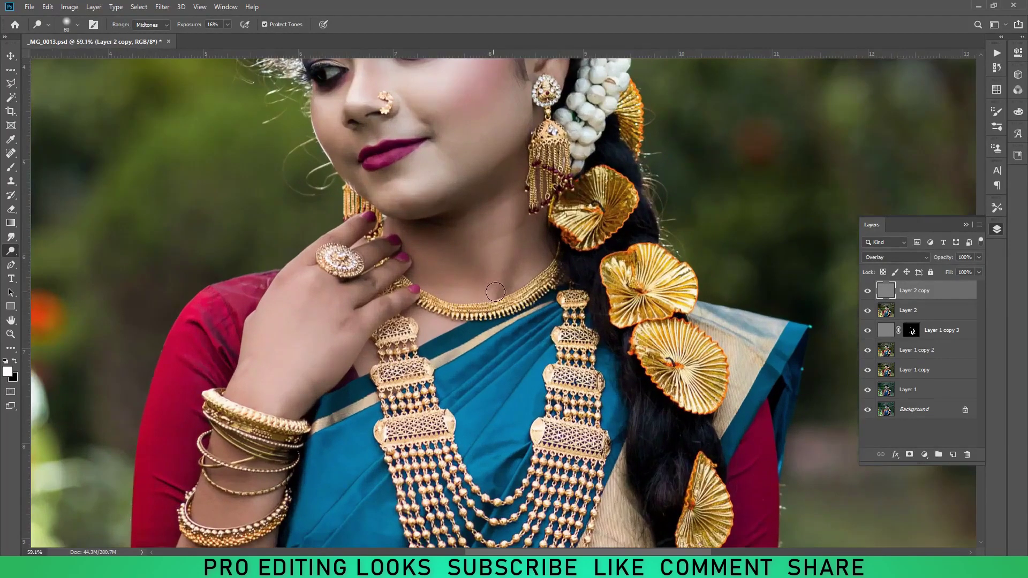
pyautogui.scroll(-1, 504, 335)
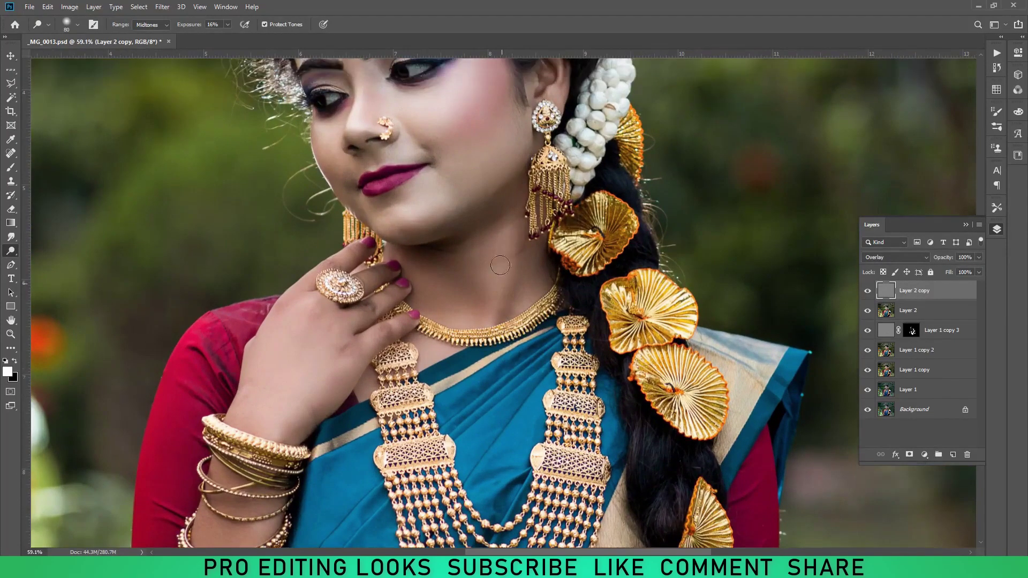
pyautogui.scroll(-1, 475, 326)
pyautogui.scroll(1, 477, 356)
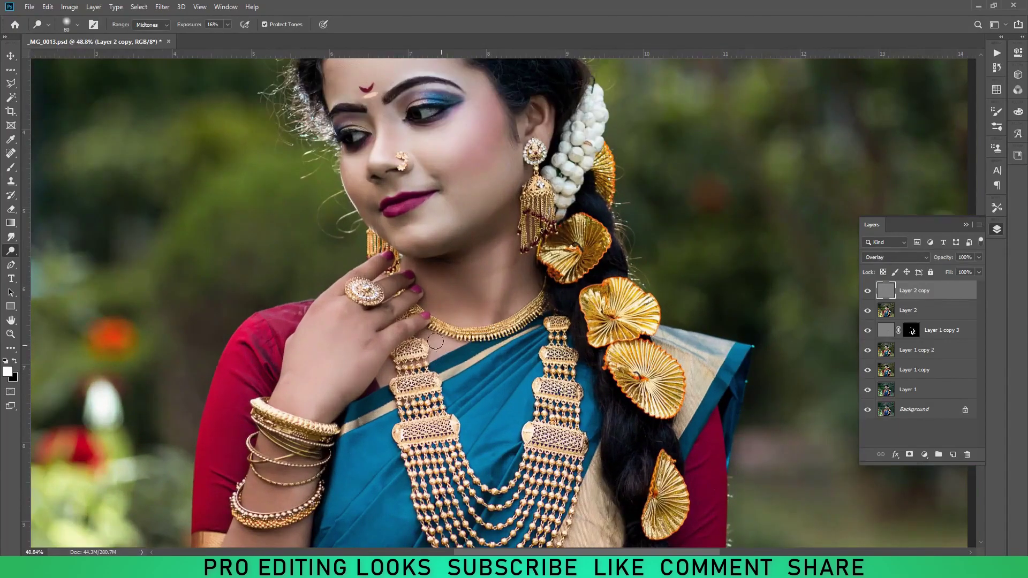
pyautogui.scroll(1, 440, 353)
pyautogui.scroll(1, 348, 375)
pyautogui.scroll(-2, 271, 395)
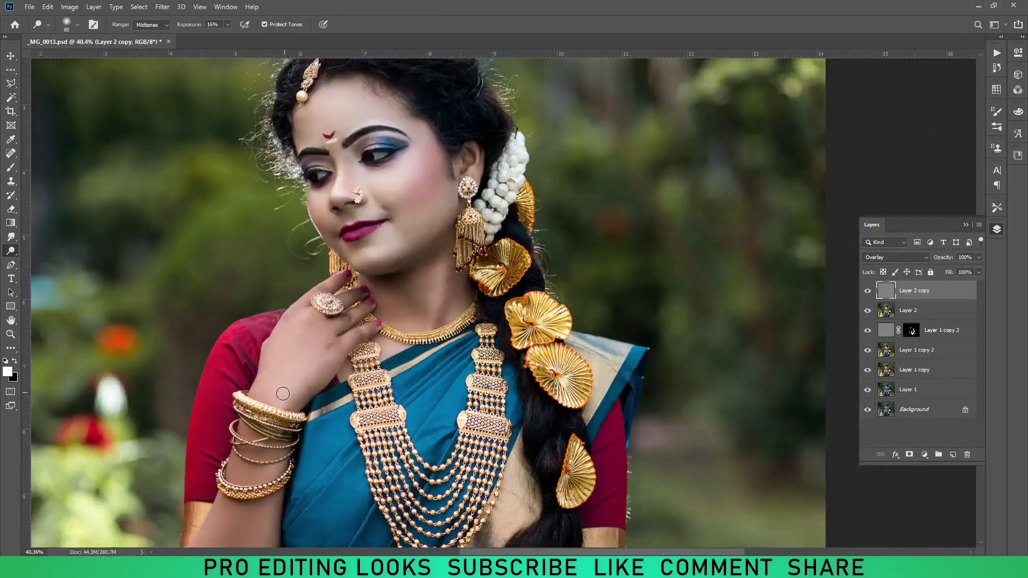
pyautogui.scroll(1, 280, 376)
pyautogui.scroll(1, 482, 375)
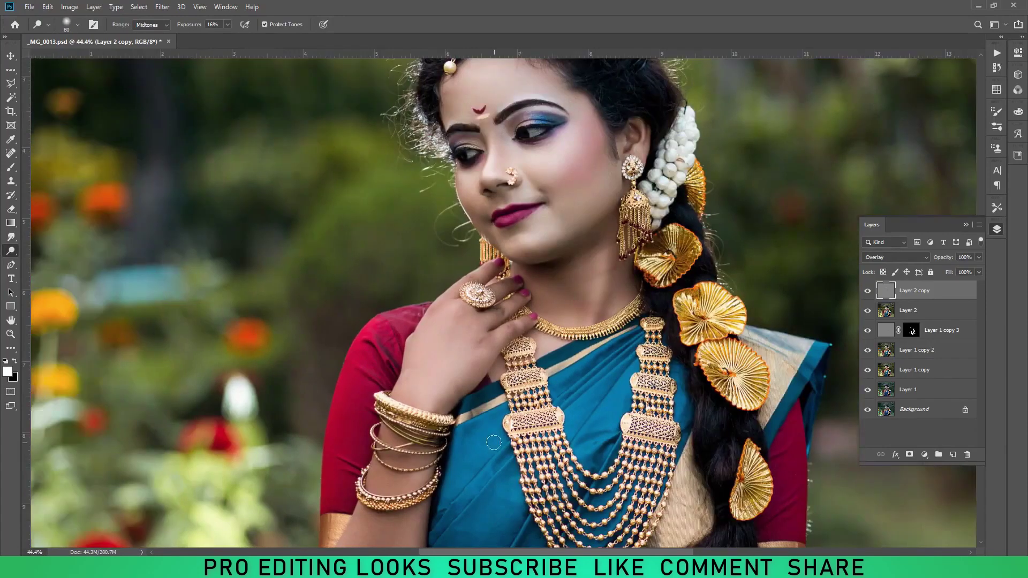
pyautogui.scroll(1, 446, 343)
pyautogui.press(']')
pyautogui.press(']')
pyautogui.press(']')
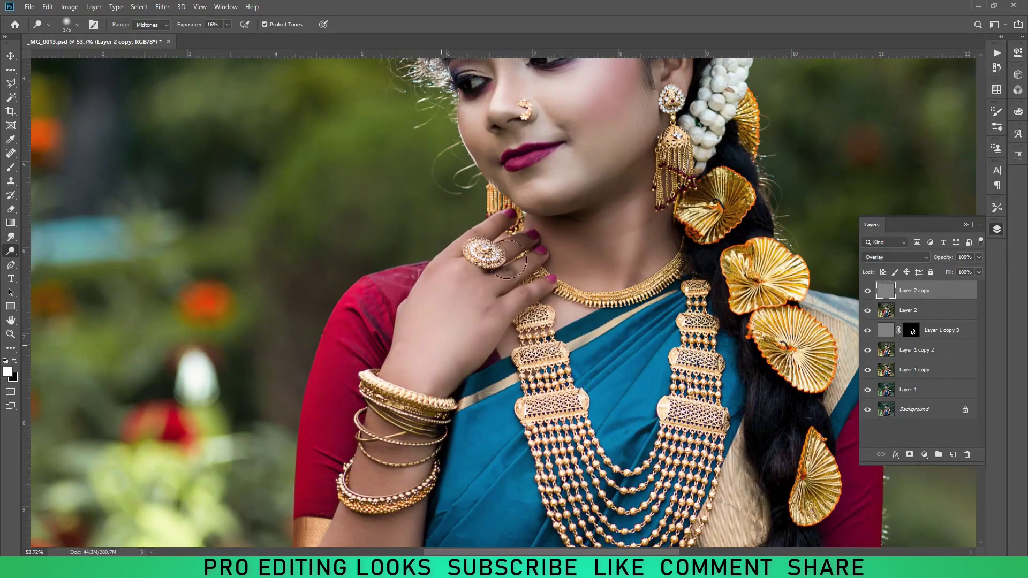
pyautogui.scroll(1, 669, 289)
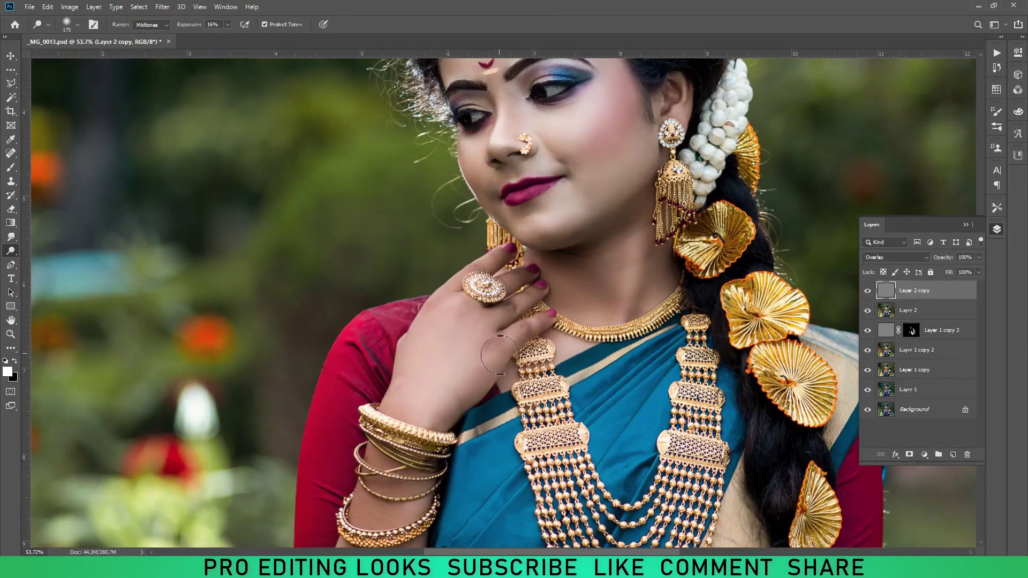
pyautogui.scroll(2, 509, 364)
pyautogui.scroll(2, 523, 355)
pyautogui.scroll(2, 523, 355)
pyautogui.press('[')
pyautogui.press('[')
pyautogui.press('[')
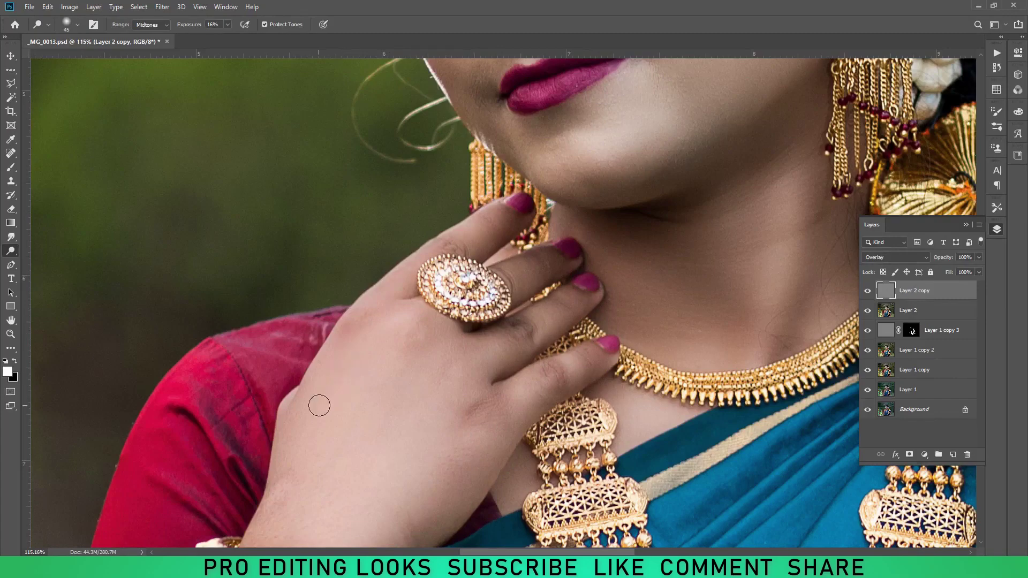
# Dodge the forearm with soft 16% Midtones strokes, adjusting the brush size
pyautogui.scroll(-2, 319, 405)
pyautogui.scroll(-2, 358, 403)
pyautogui.scroll(-3, 250, 449)
pyautogui.scroll(-3, 249, 449)
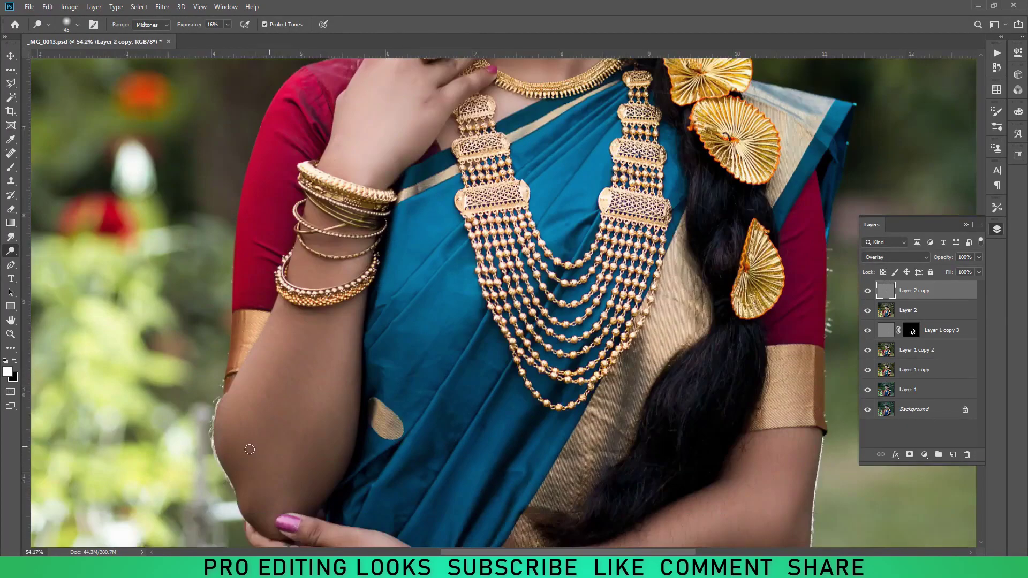
pyautogui.scroll(1, 249, 449)
pyautogui.scroll(-1, 250, 449)
pyautogui.scroll(1, 376, 363)
pyautogui.scroll(1, 375, 362)
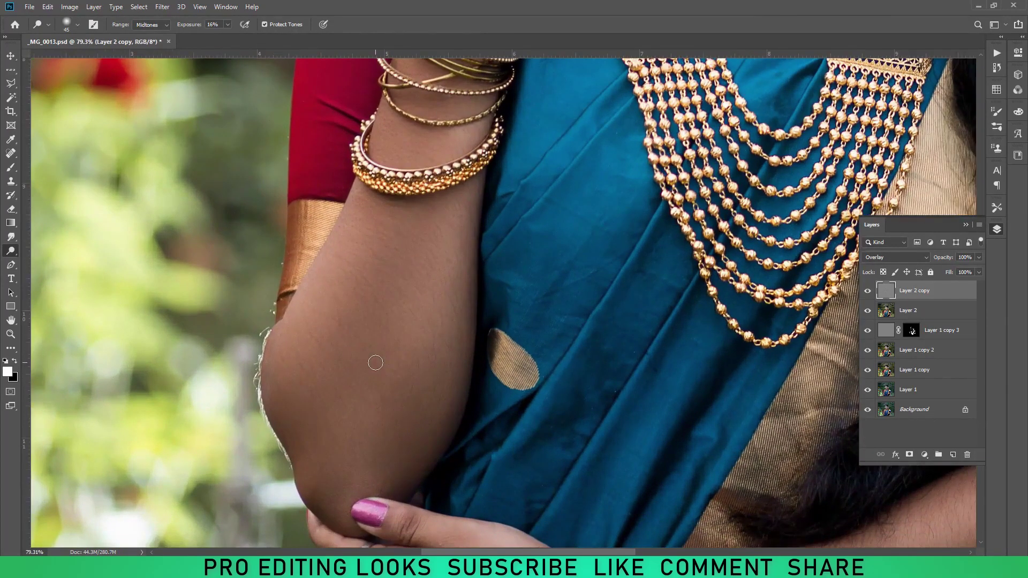
pyautogui.press(']')
pyautogui.press(']')
pyautogui.press(']')
pyautogui.press(']')
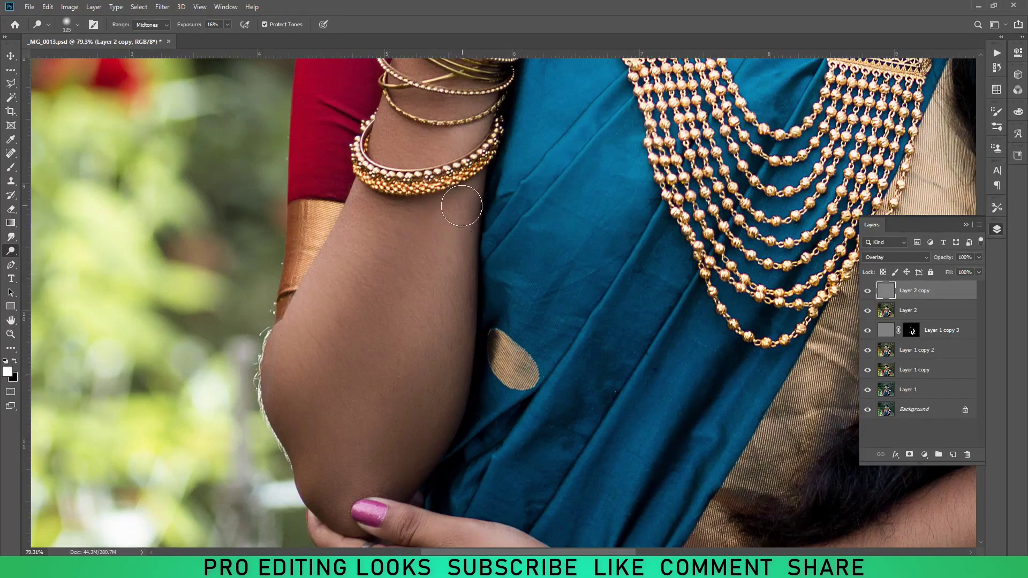
pyautogui.press('[')
pyautogui.press('[')
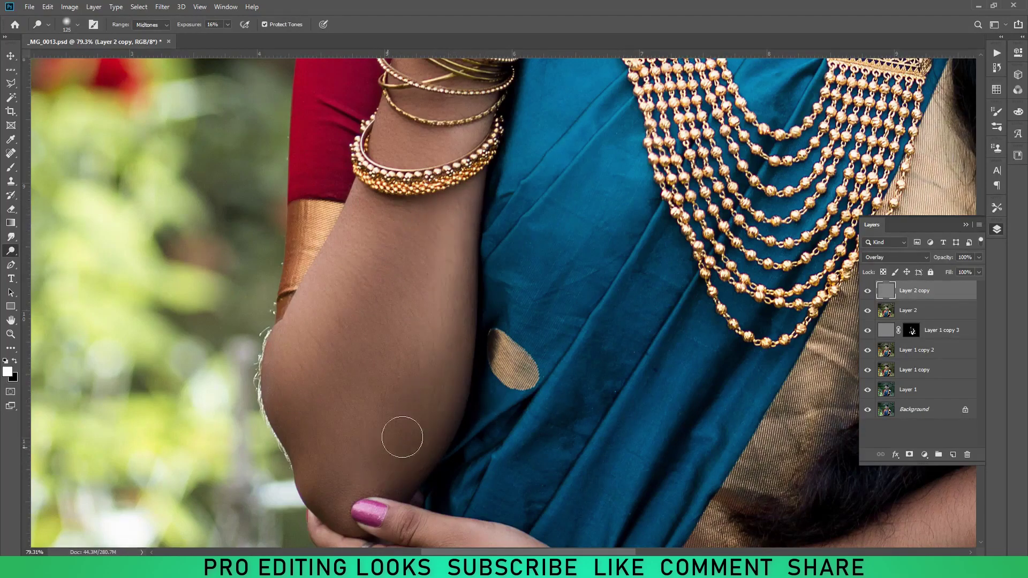
pyautogui.scroll(-4, 429, 412)
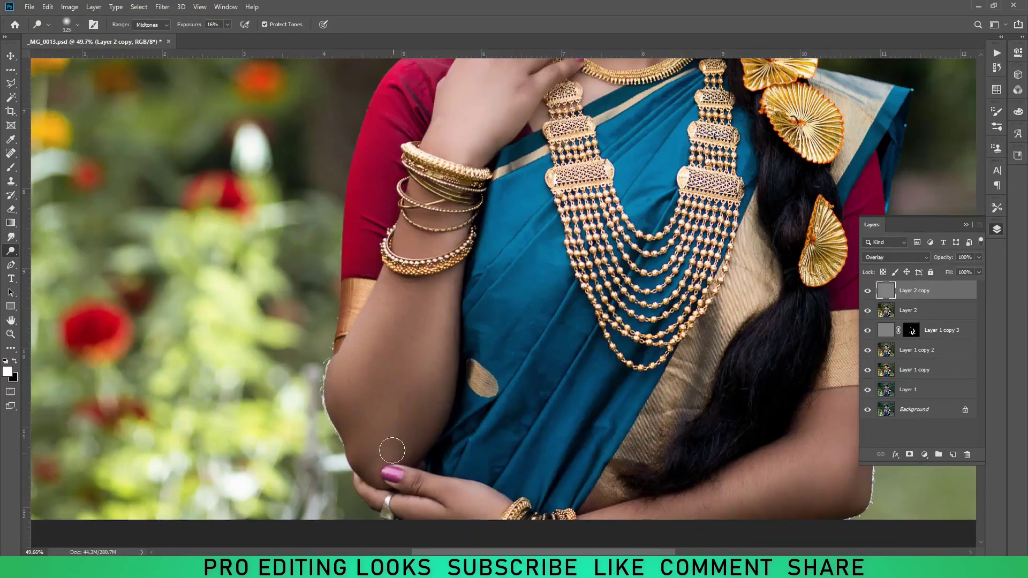
pyautogui.scroll(1, 433, 380)
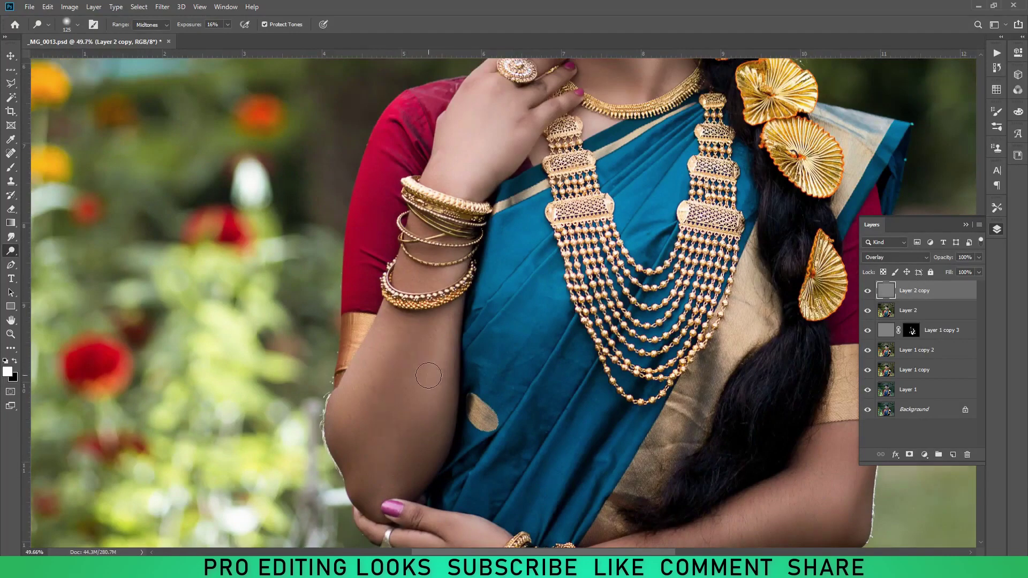
# Dodge the forearm and the skin around the bangles with a smaller brush
pyautogui.press(']')
pyautogui.press(']')
pyautogui.press(']')
pyautogui.press(']')
pyautogui.scroll(1, 476, 450)
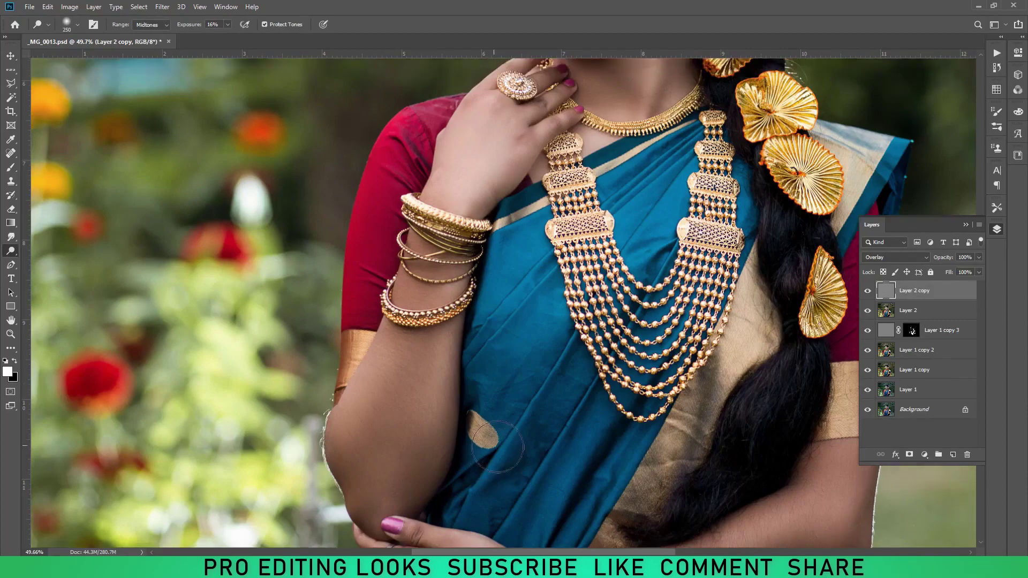
pyautogui.scroll(3, 428, 302)
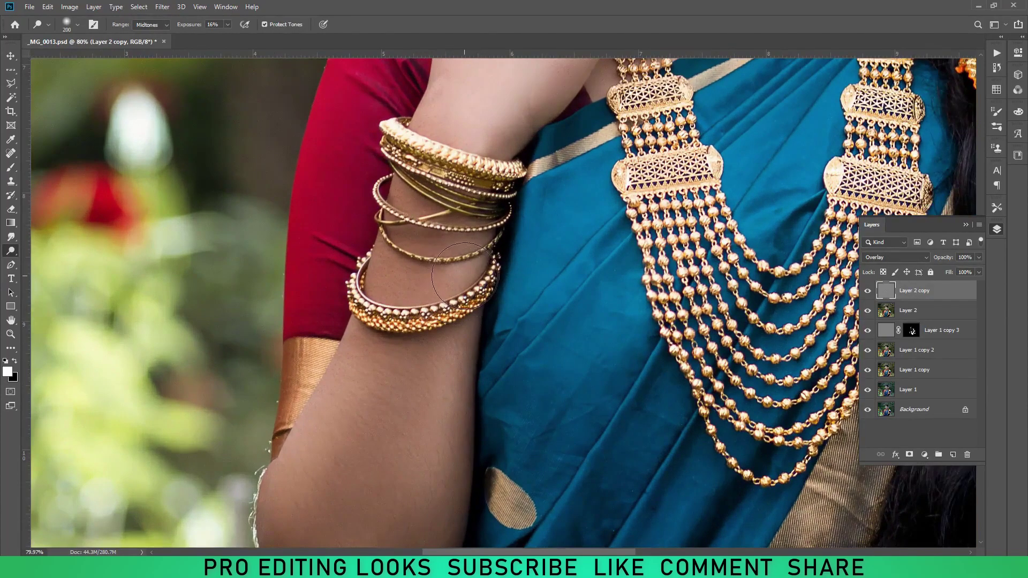
pyautogui.press('[')
pyautogui.press('[')
pyautogui.press('[')
pyautogui.scroll(-1, 521, 421)
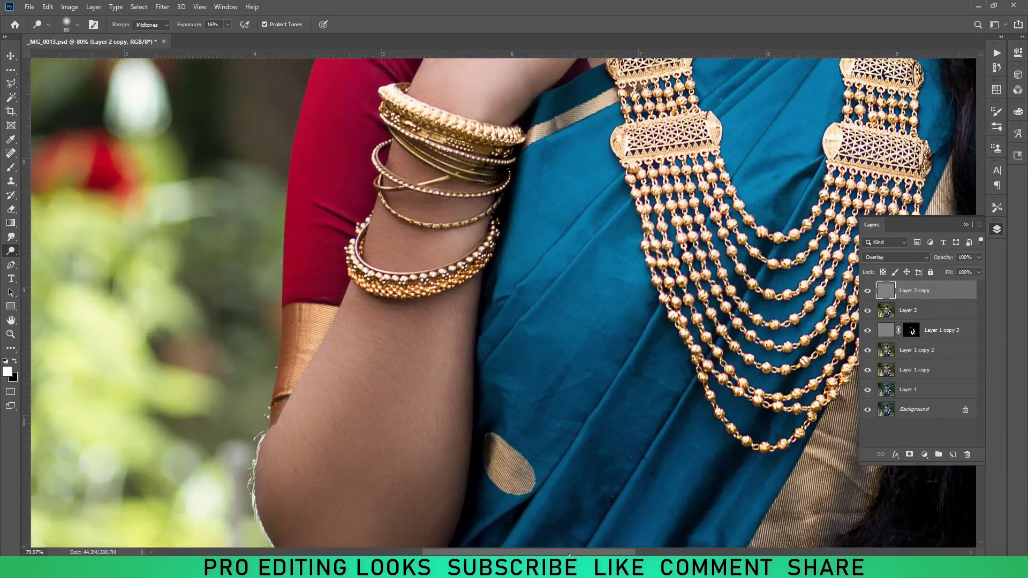
pyautogui.hscroll(5, 758, 471)
pyautogui.scroll(-2, 758, 471)
pyautogui.hscroll(2, 705, 514)
# Dodge the other arm, the hand and fingers, then fit the whole portrait in the window
pyautogui.press(']')
pyautogui.press(']')
pyautogui.press(']')
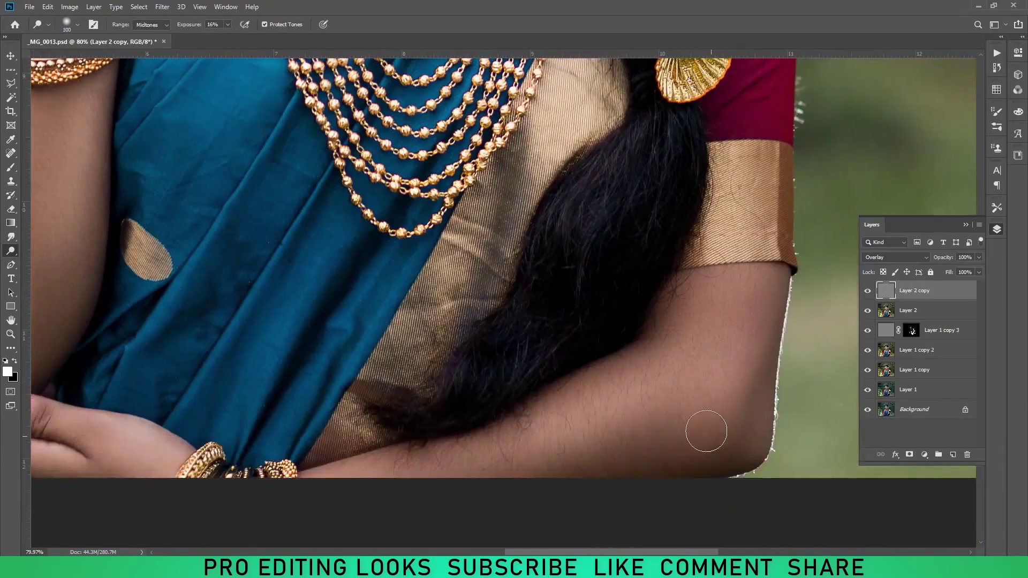
pyautogui.scroll(-2, 700, 423)
pyautogui.scroll(2, 700, 424)
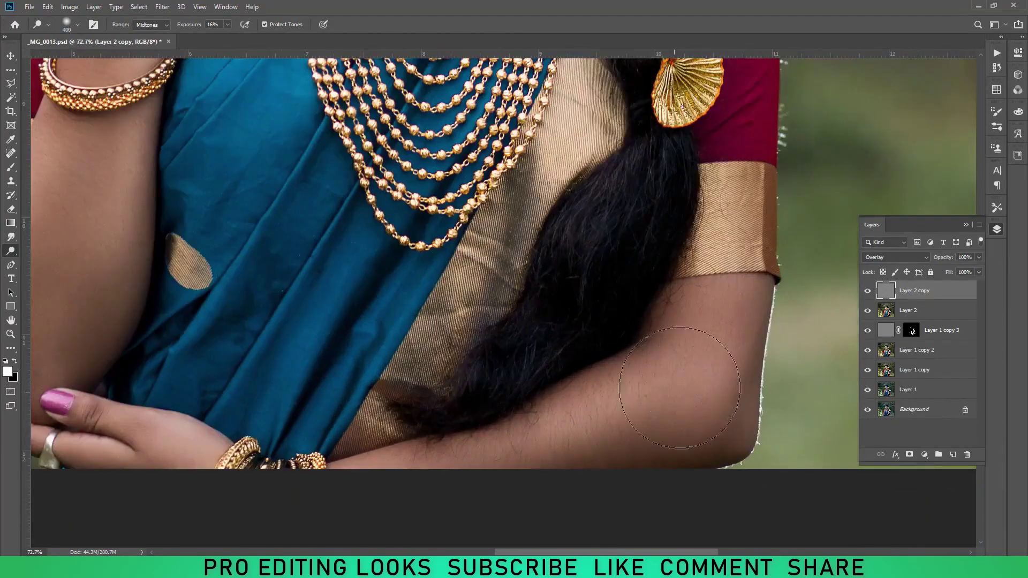
pyautogui.press(']')
pyautogui.press(']')
pyautogui.press(']')
pyautogui.press('[')
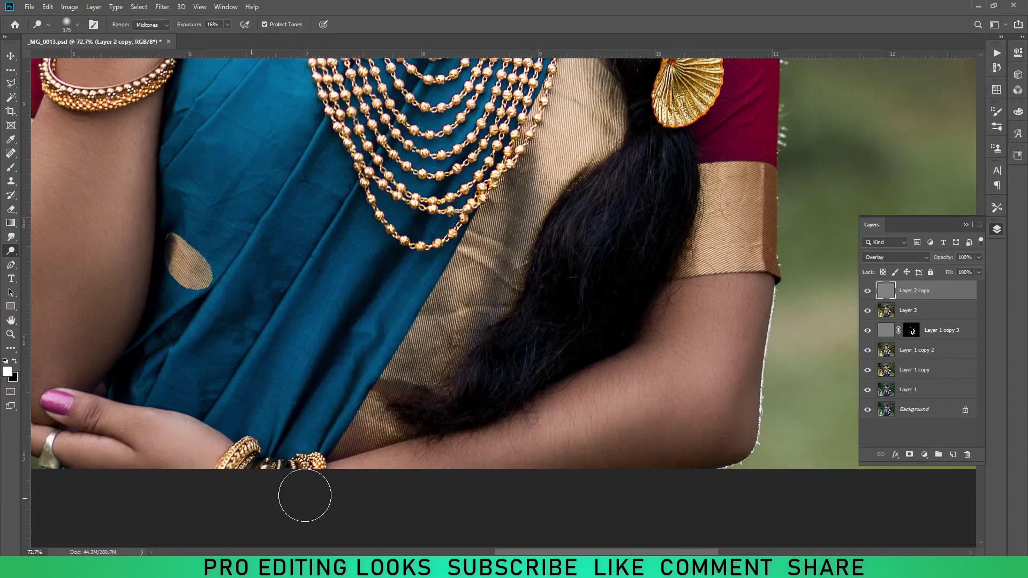
pyautogui.scroll(-2, 539, 501)
pyautogui.scroll(3, 138, 484)
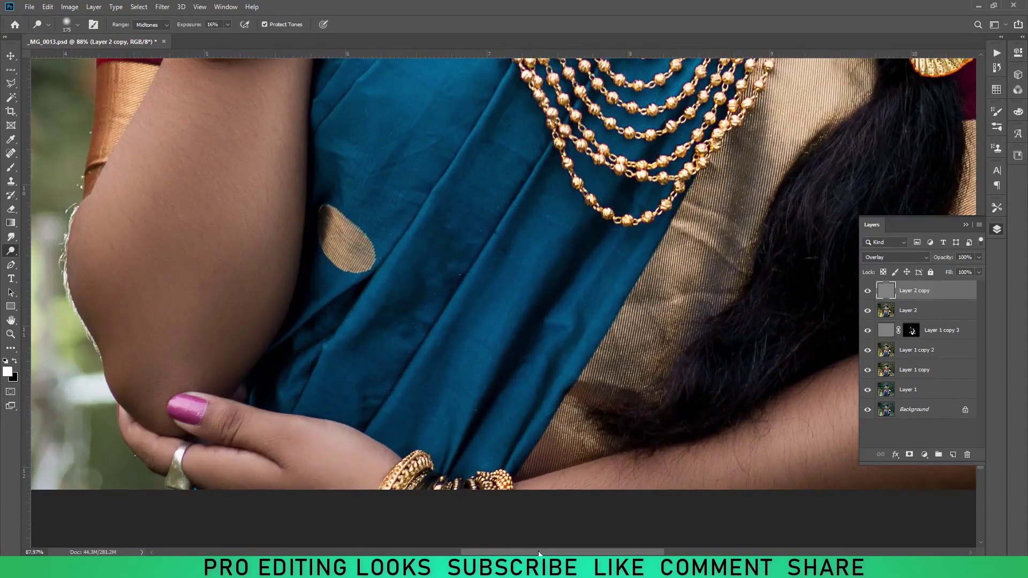
pyautogui.press('[')
pyautogui.press('[')
pyautogui.press('[')
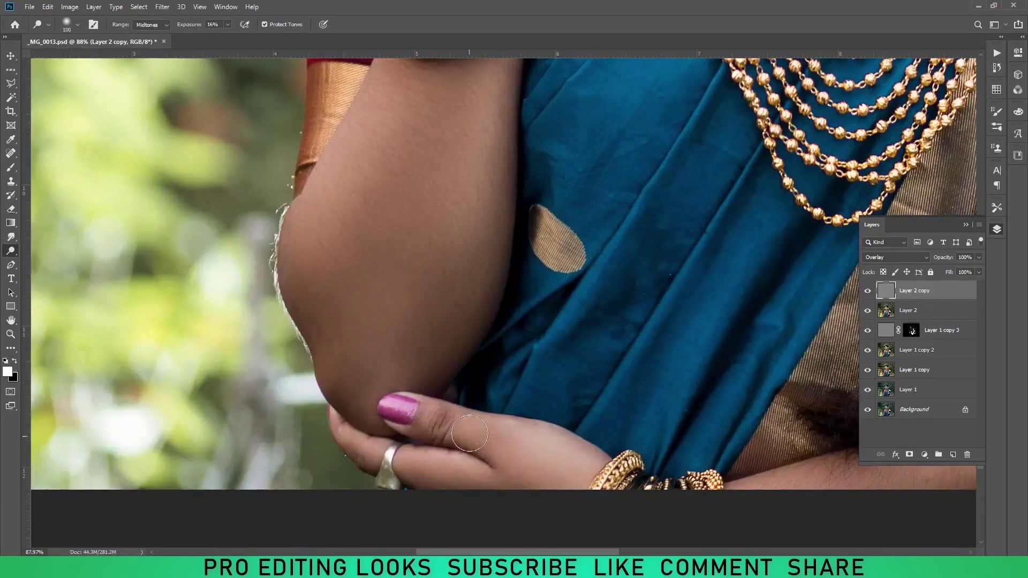
pyautogui.press('[')
pyautogui.press('[')
pyautogui.press('[')
pyautogui.hotkey('ctrl', '0')
pyautogui.click(868, 290)
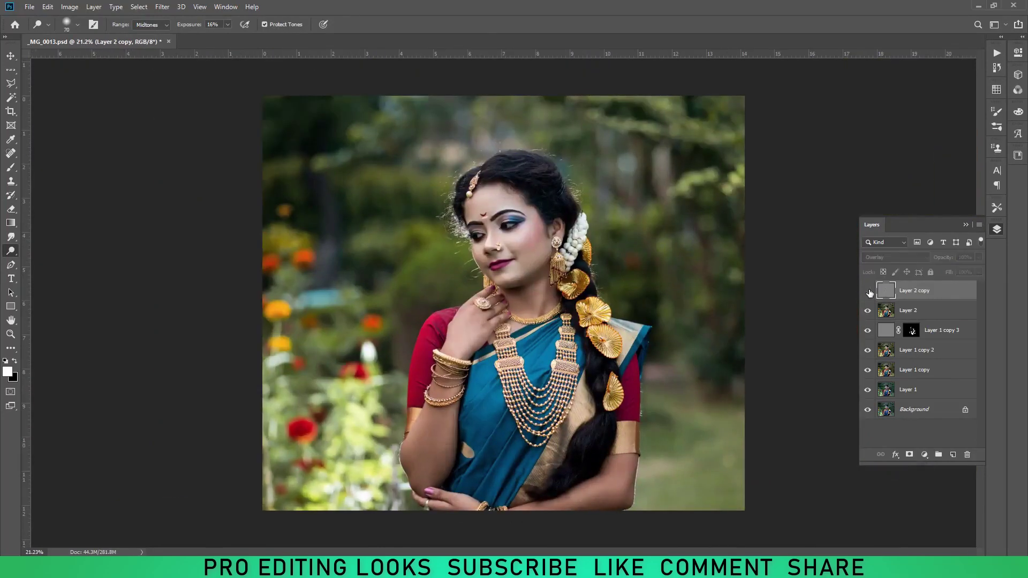
pyautogui.click(868, 290)
pyautogui.click(868, 291)
pyautogui.click(11, 56)
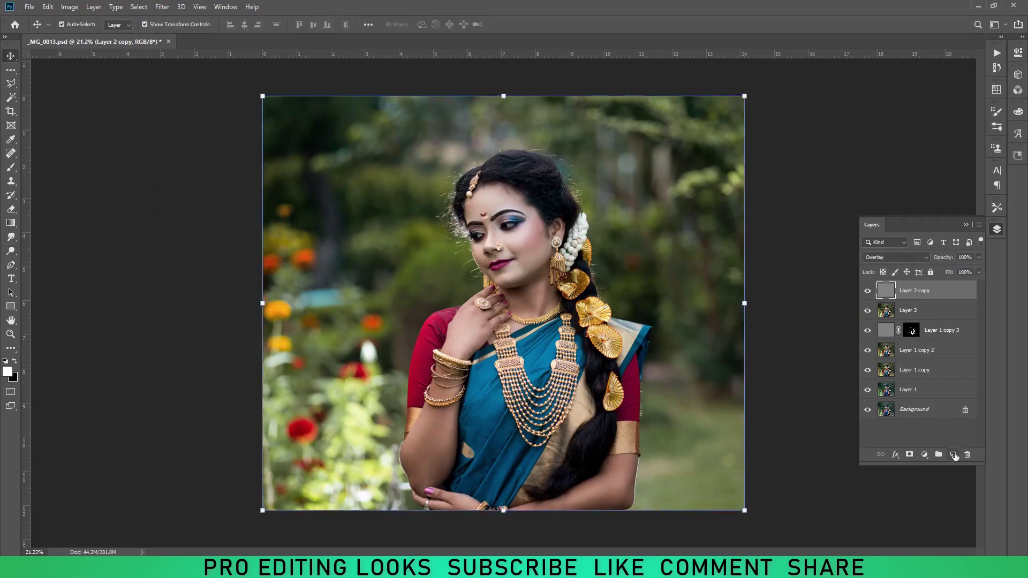
pyautogui.click(953, 454)
pyautogui.hotkey('ctrl', 'shift', 'alt', 'e')
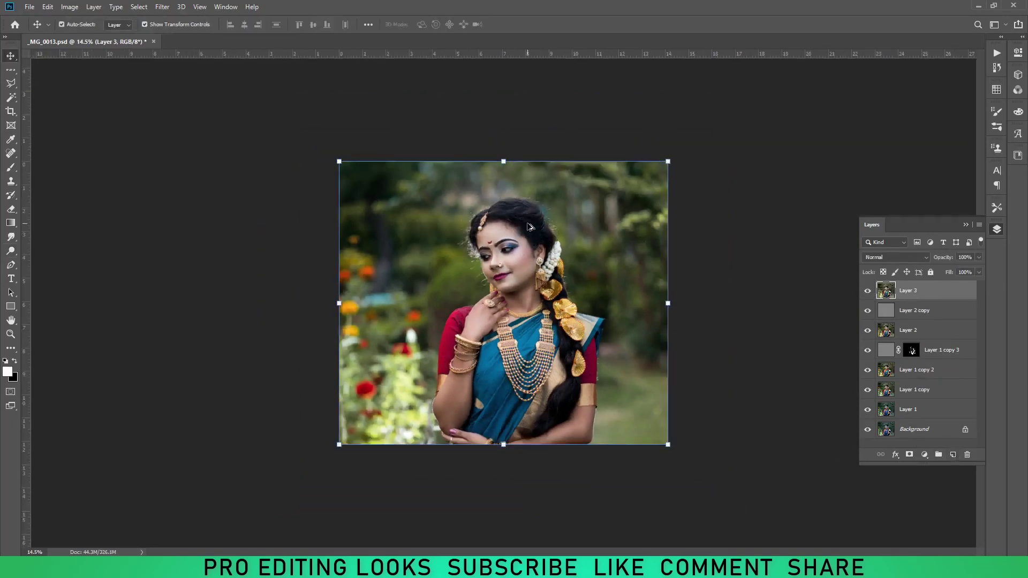
pyautogui.scroll(3, 563, 226)
pyautogui.scroll(-3, 517, 276)
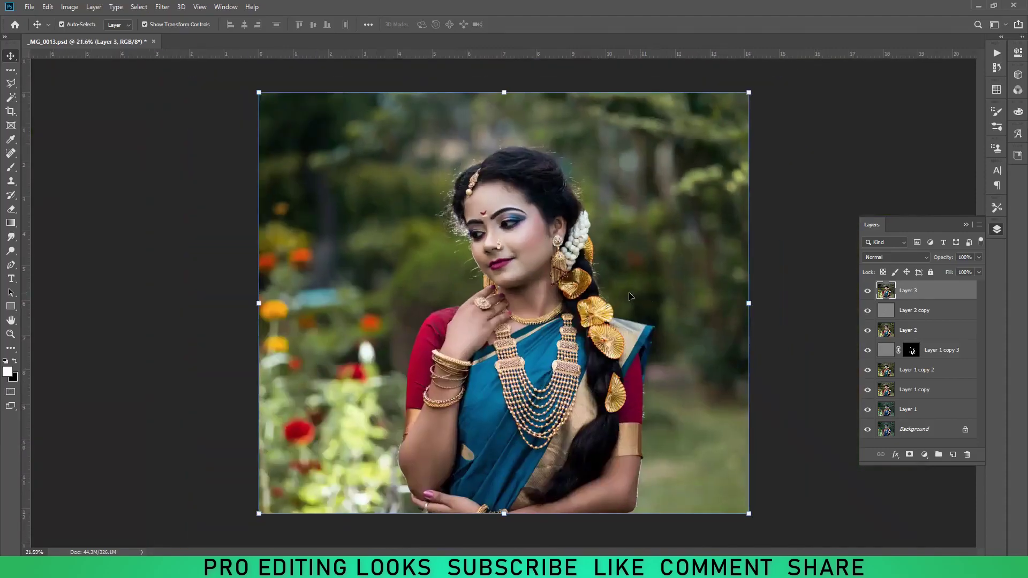
pyautogui.scroll(1, 621, 285)
pyautogui.scroll(-2, 640, 278)
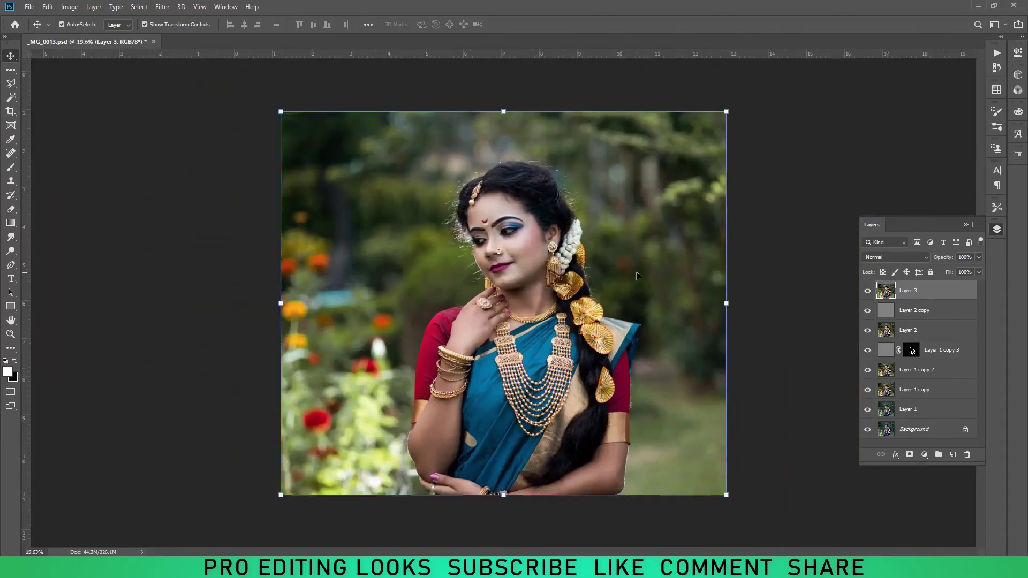
pyautogui.scroll(1, 642, 277)
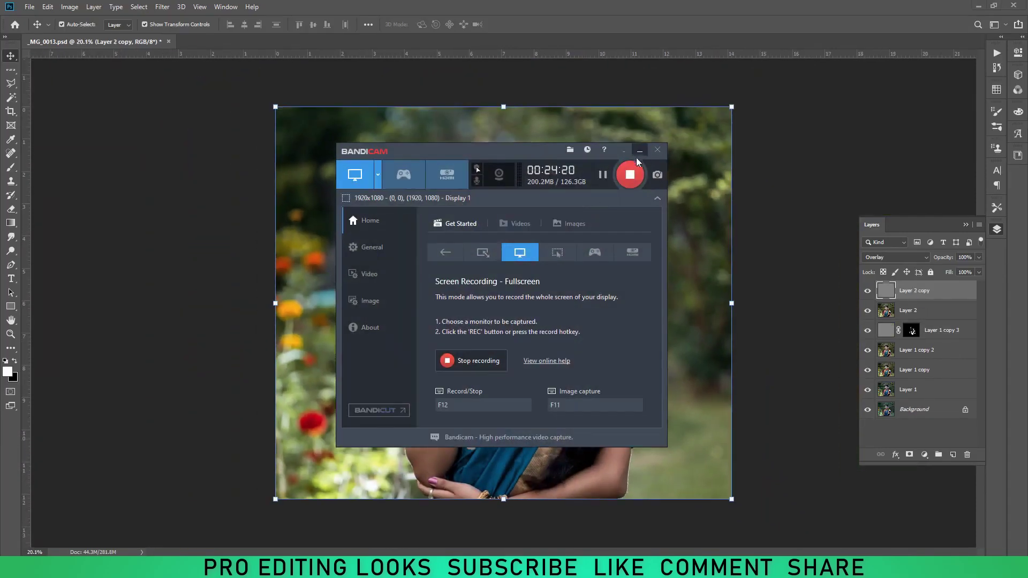
pyautogui.click(642, 155)
pyautogui.scroll(5, 503, 303)
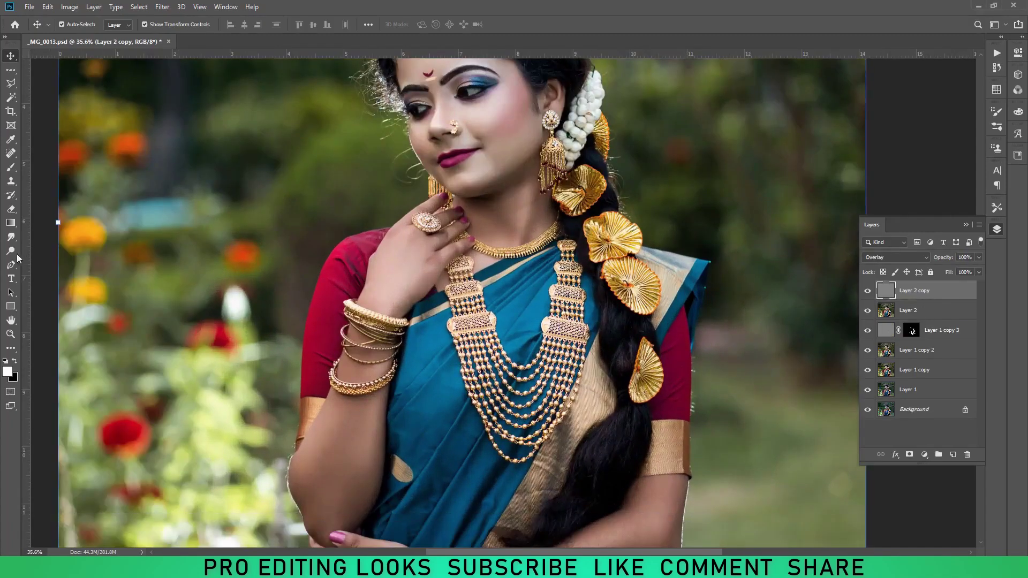
# Dodge the midtones on Layer 2 copy to brighten the saree folds, resizing the brush with bracket keys
pyautogui.click(11, 251)
pyautogui.click(51, 251)
pyautogui.scroll(2, 511, 425)
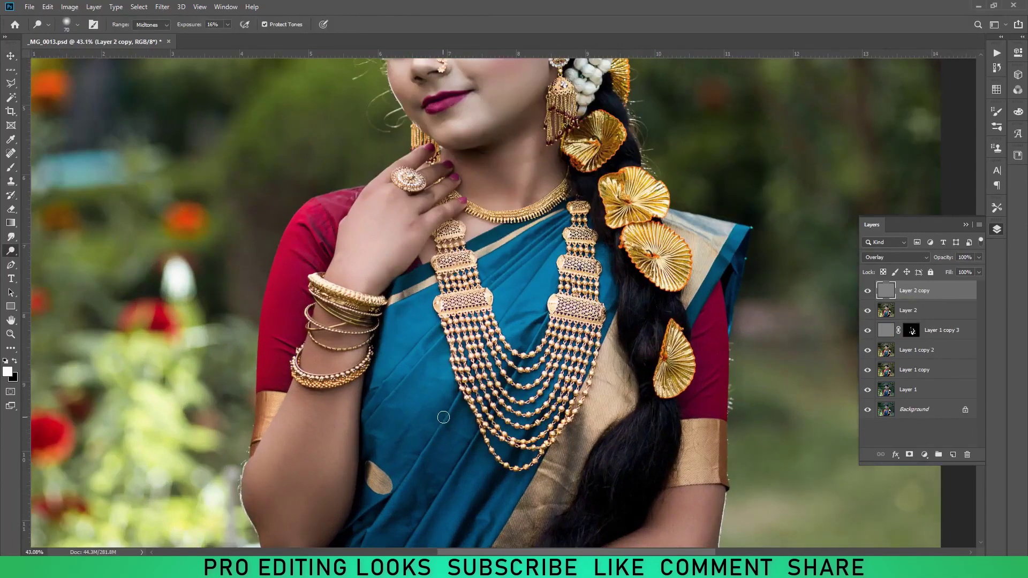
pyautogui.press(']')
pyautogui.press(']')
pyautogui.press(']')
pyautogui.scroll(-1, 428, 400)
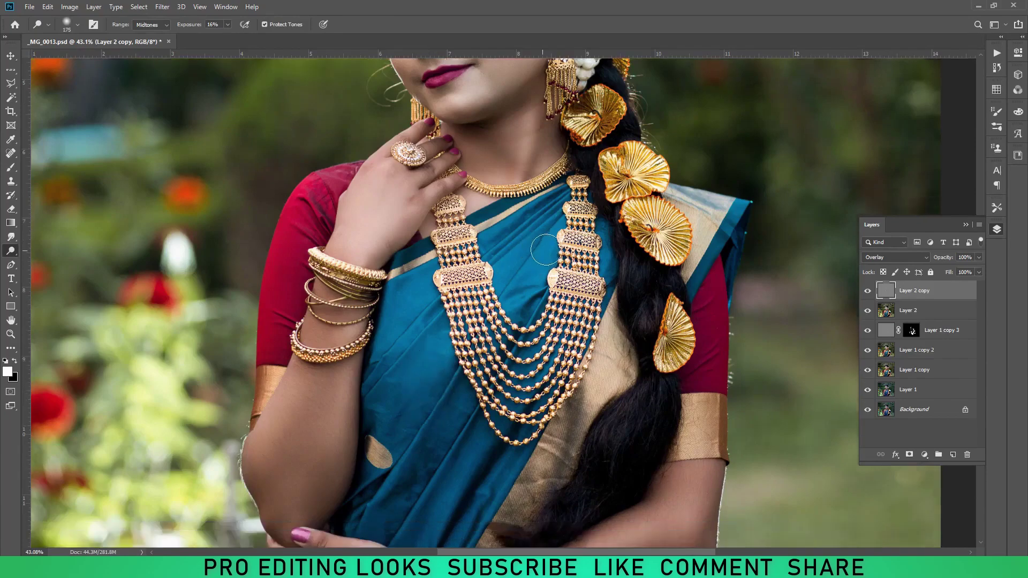
pyautogui.scroll(2, 537, 321)
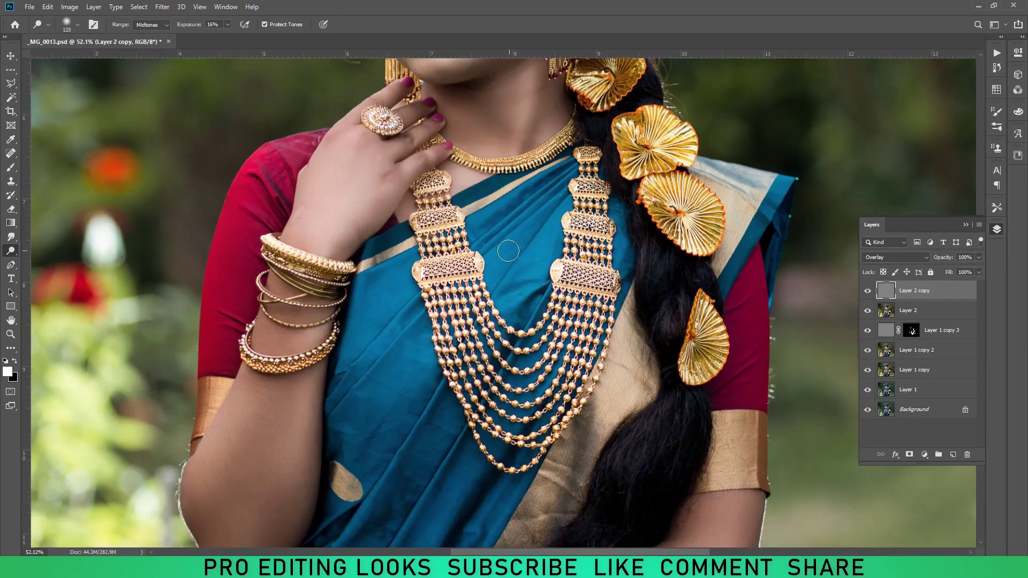
pyautogui.scroll(-1, 383, 367)
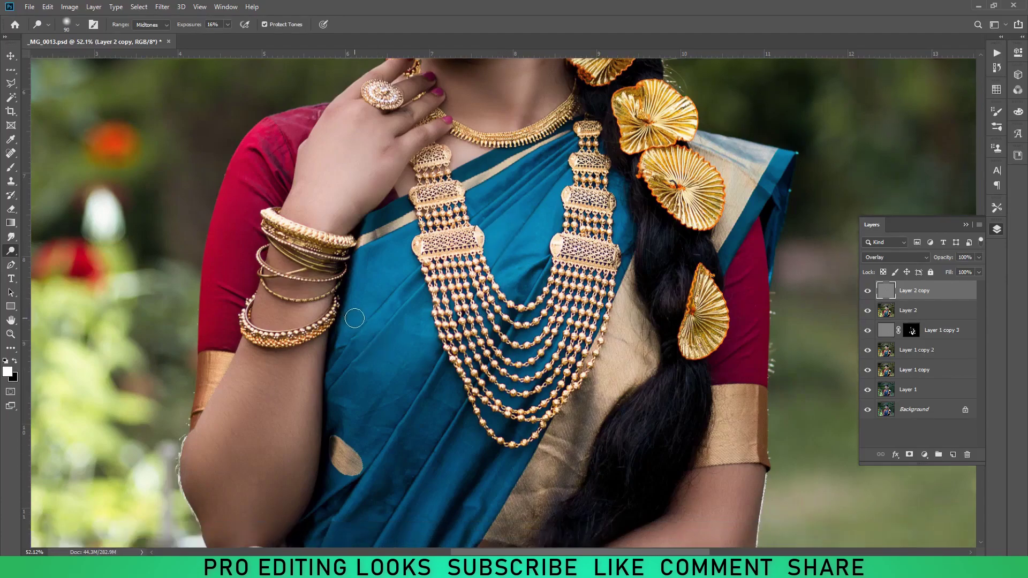
pyautogui.press(']')
pyautogui.scroll(-2, 369, 375)
pyautogui.press(']')
pyautogui.press(']')
pyautogui.press(']')
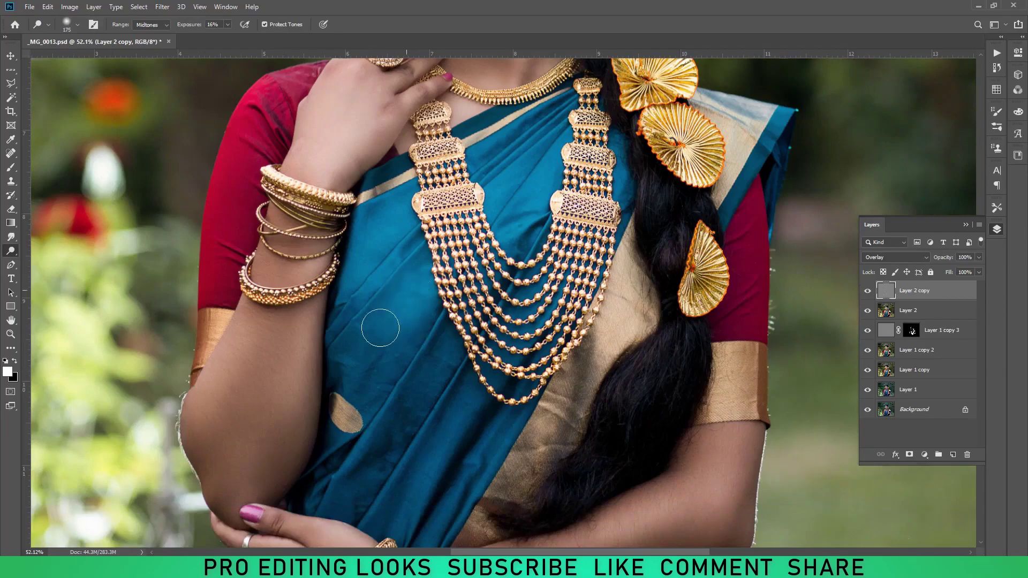
pyautogui.scroll(-1, 349, 409)
pyautogui.press('[')
pyautogui.press('[')
pyautogui.press('[')
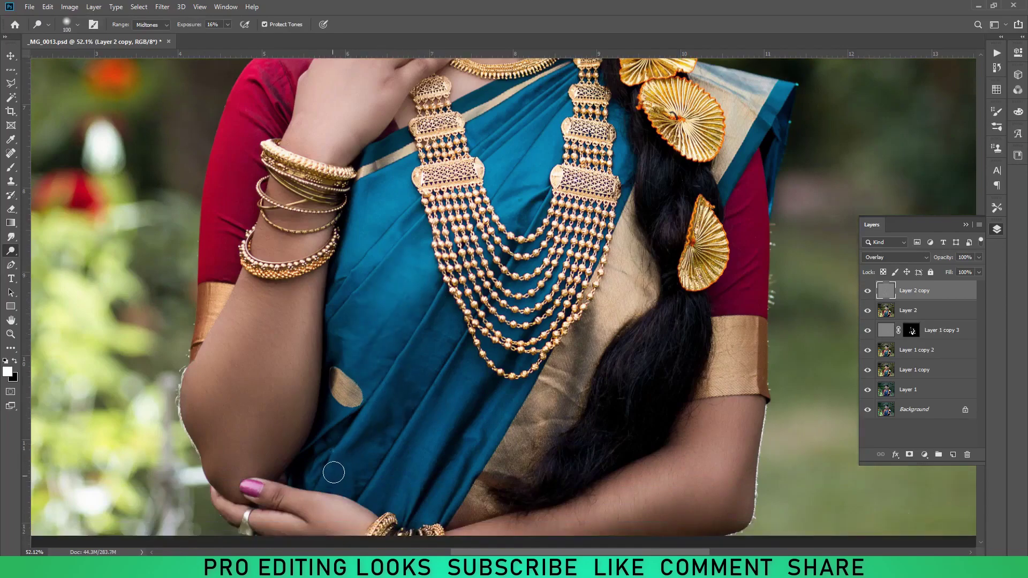
pyautogui.scroll(-1, 457, 350)
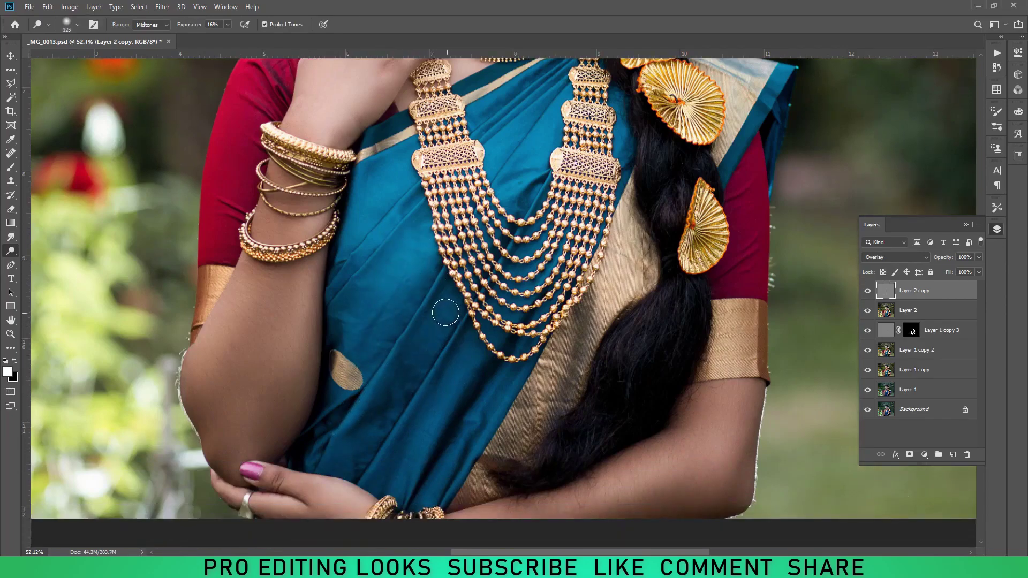
pyautogui.scroll(-1, 455, 337)
pyautogui.press('[')
pyautogui.scroll(-2, 375, 429)
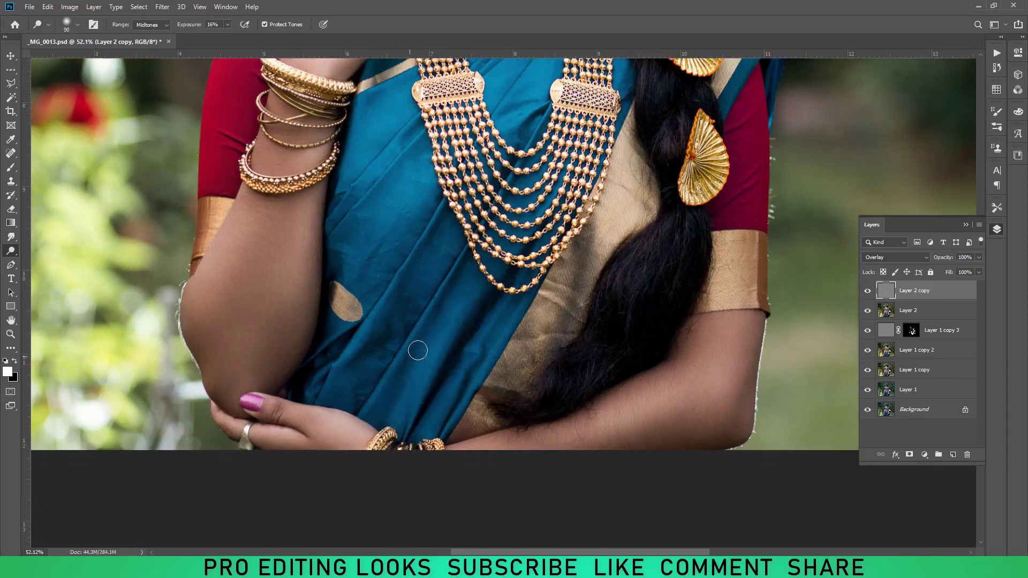
pyautogui.press(']')
pyautogui.press(']')
pyautogui.scroll(-1, 460, 381)
# Brighten the upper arm and sleeve band with further midtone dodge strokes, using a smaller brush for the band
pyautogui.scroll(3, 535, 348)
pyautogui.scroll(2, 650, 317)
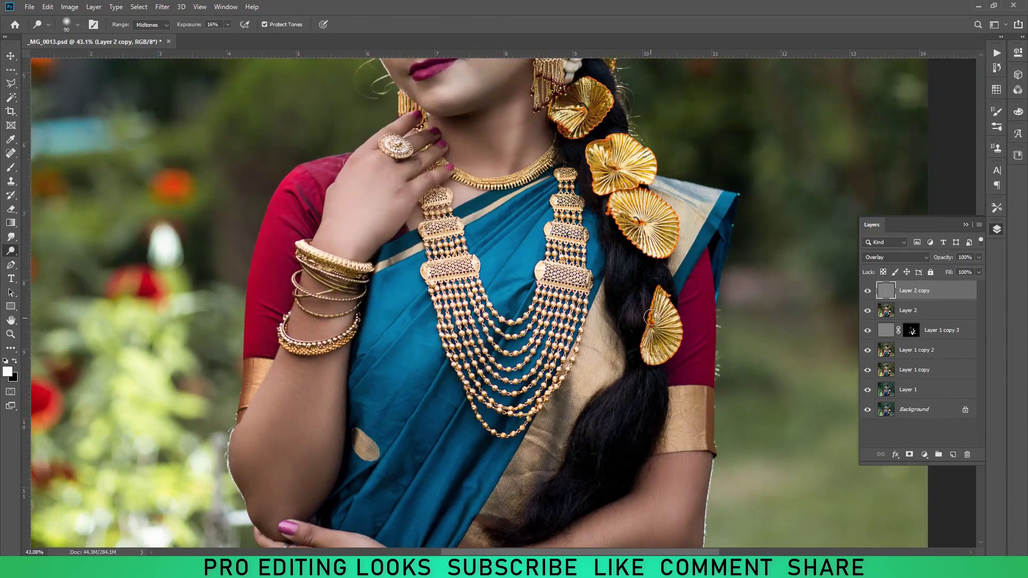
pyautogui.scroll(1, 754, 258)
pyautogui.scroll(1, 739, 235)
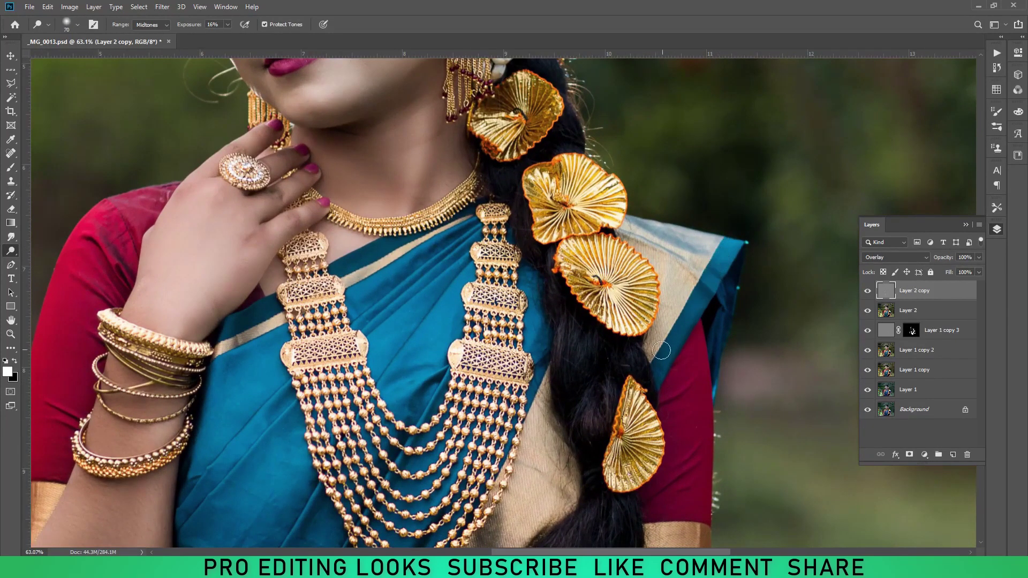
pyautogui.scroll(-3, 680, 319)
pyautogui.scroll(-3, 712, 321)
pyautogui.press(']')
pyautogui.press(']')
pyautogui.press(']')
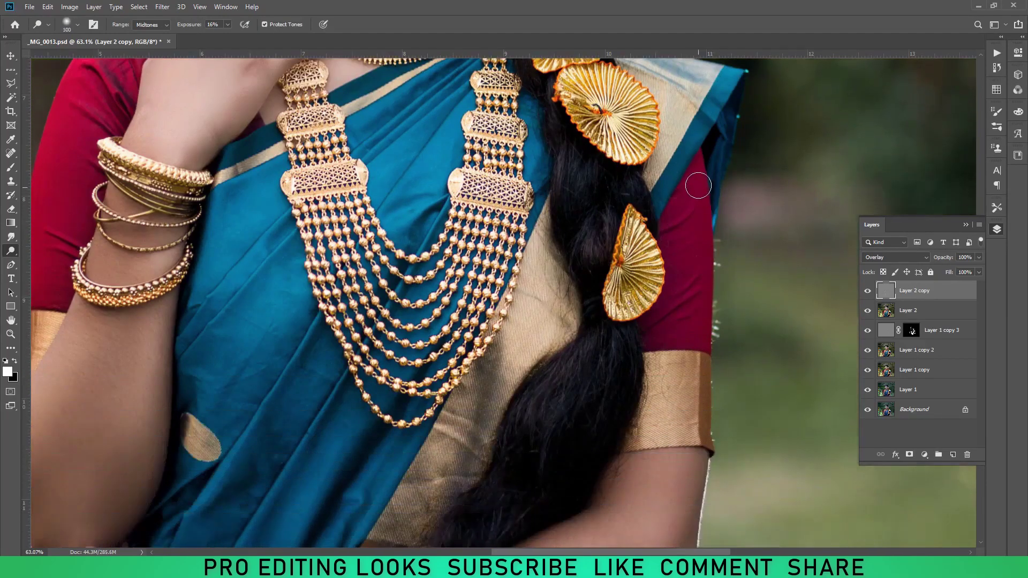
pyautogui.scroll(-1, 695, 214)
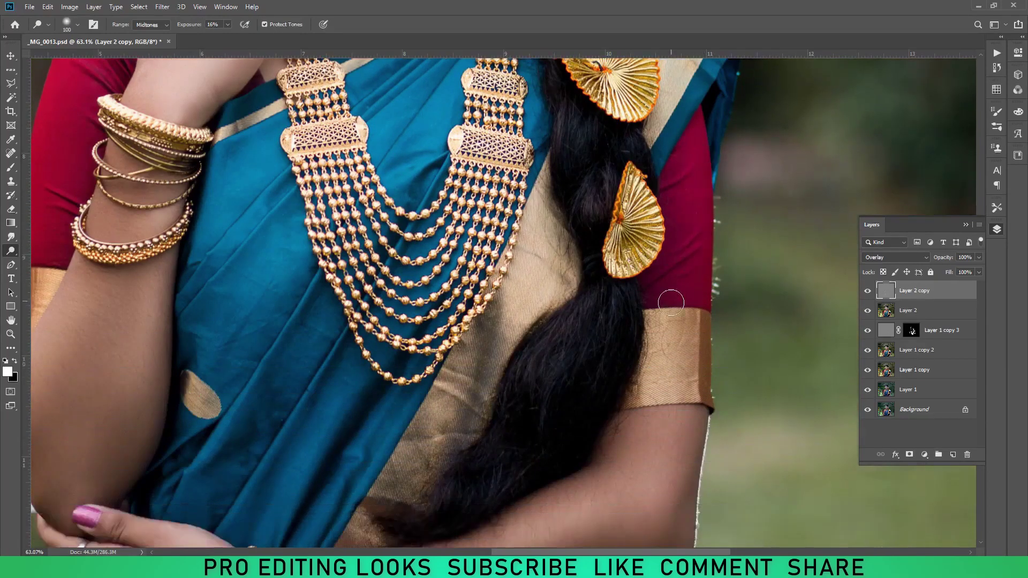
pyautogui.scroll(-1, 669, 294)
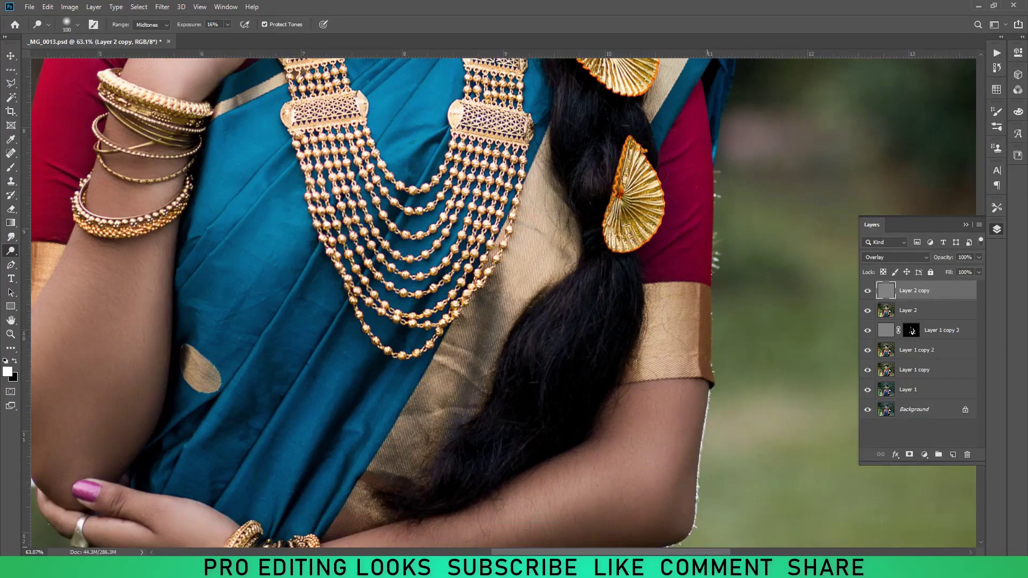
pyautogui.hscroll(-6, 287, 185)
pyautogui.scroll(2, 287, 185)
pyautogui.scroll(3, 286, 185)
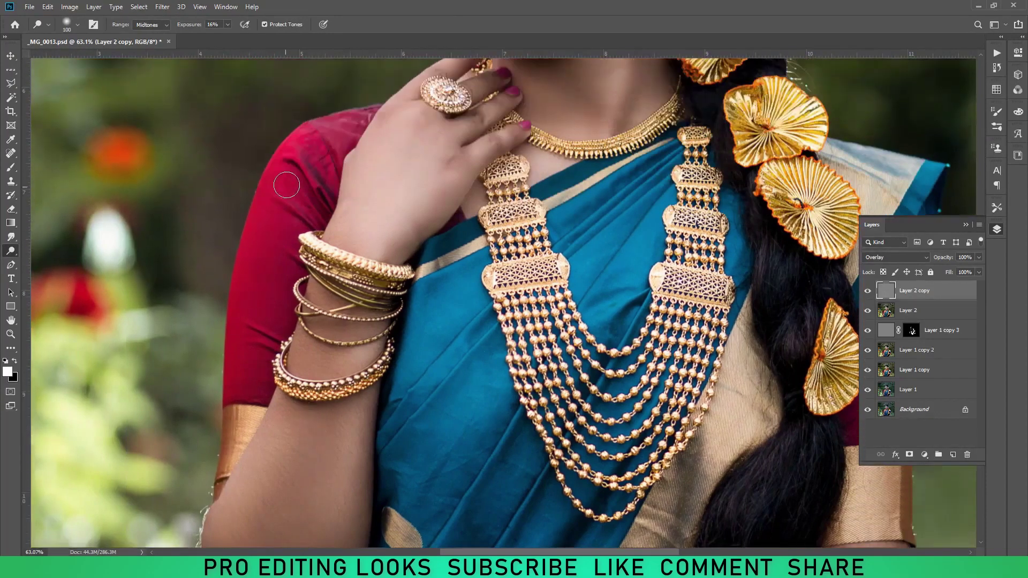
pyautogui.scroll(1, 239, 418)
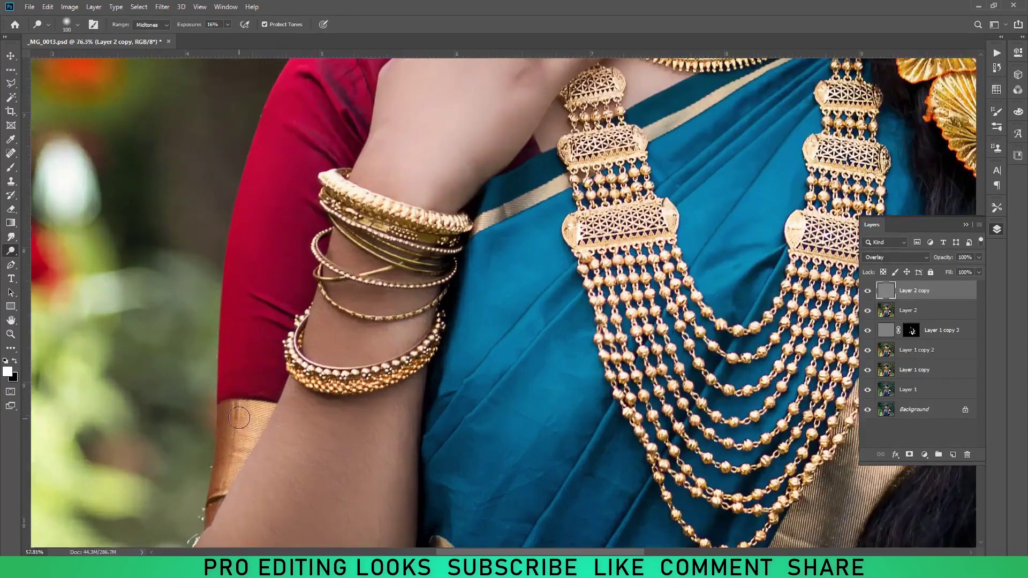
pyautogui.scroll(-1, 239, 418)
pyautogui.scroll(1, 257, 375)
pyautogui.press('[')
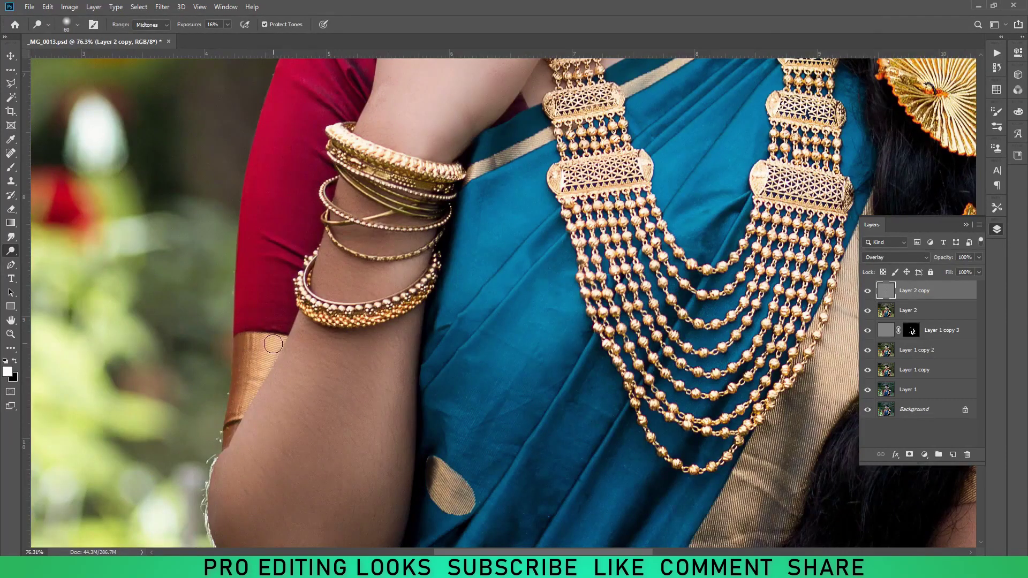
pyautogui.scroll(-4, 247, 428)
pyautogui.scroll(2, 430, 333)
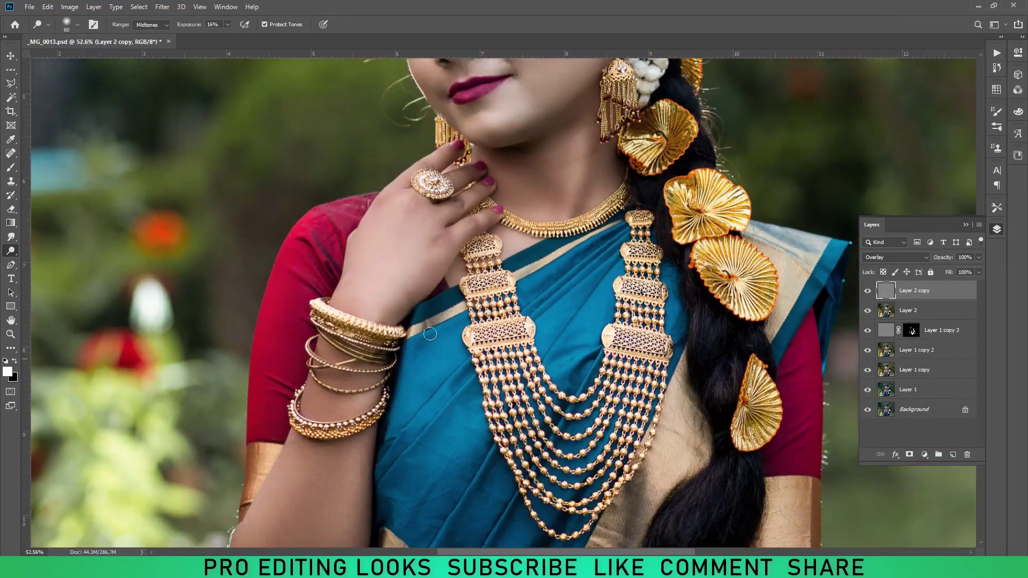
pyautogui.rightClick(11, 250)
pyautogui.click(48, 261)
pyautogui.scroll(1, 431, 276)
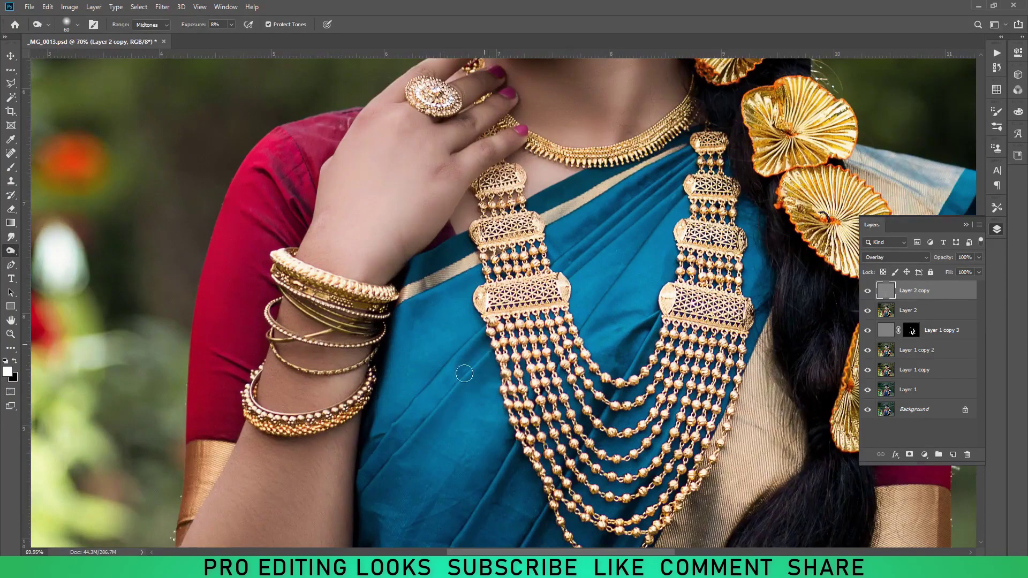
pyautogui.scroll(-2, 568, 257)
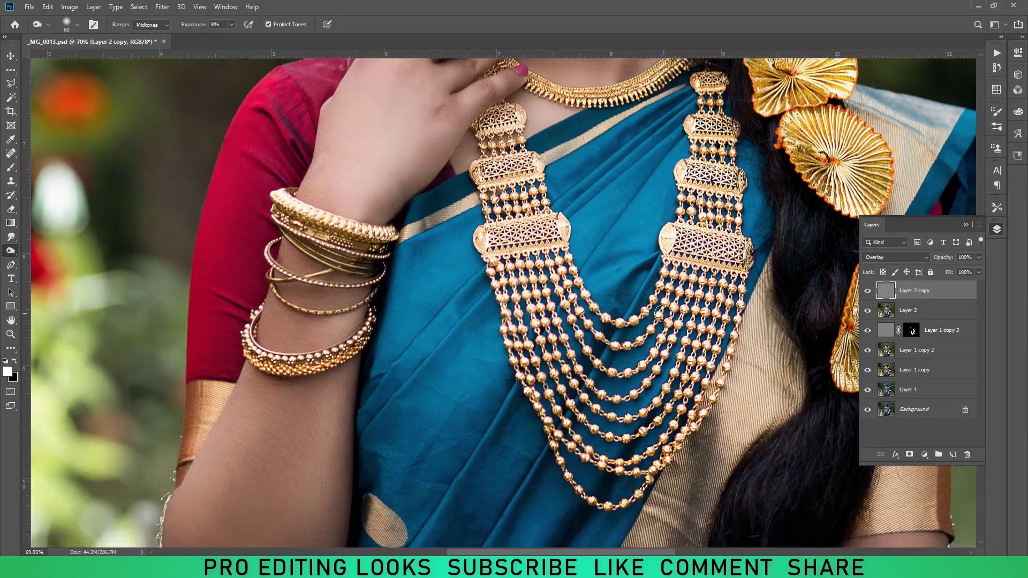
pyautogui.scroll(-3, 510, 353)
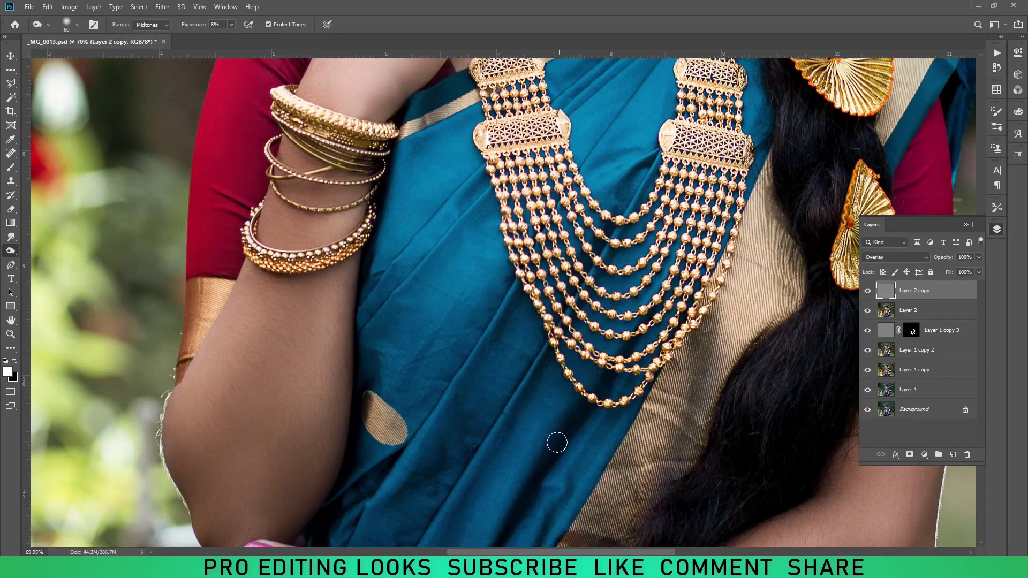
pyautogui.scroll(-1, 546, 417)
pyautogui.scroll(-2, 537, 392)
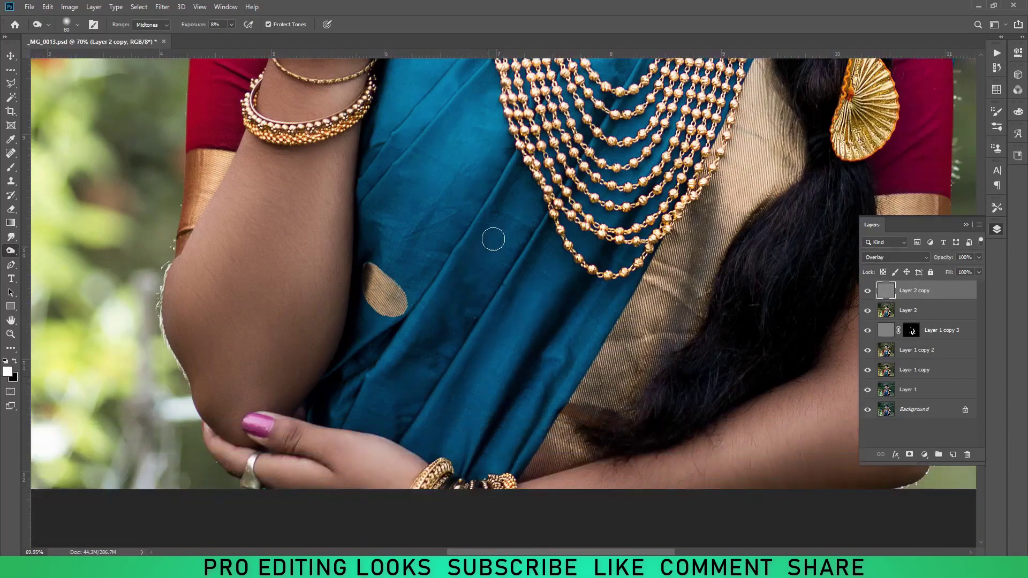
pyautogui.scroll(-5, 575, 419)
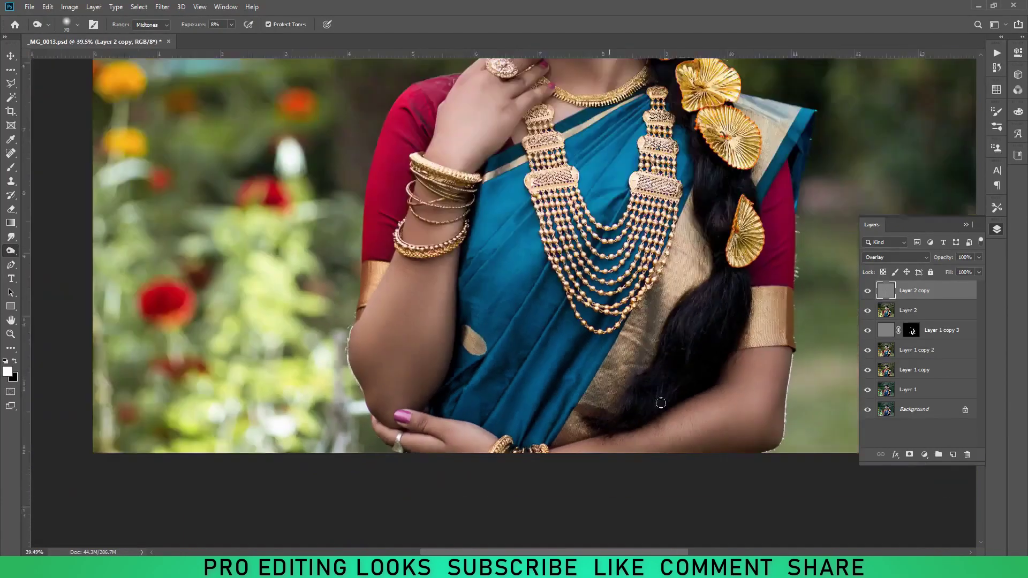
pyautogui.scroll(4, 689, 510)
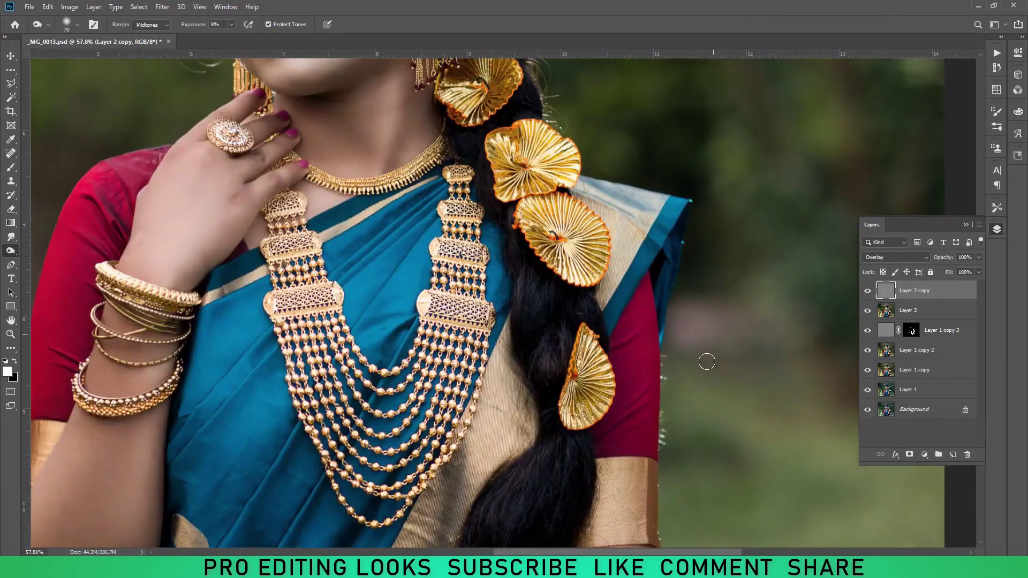
pyautogui.scroll(3, 707, 360)
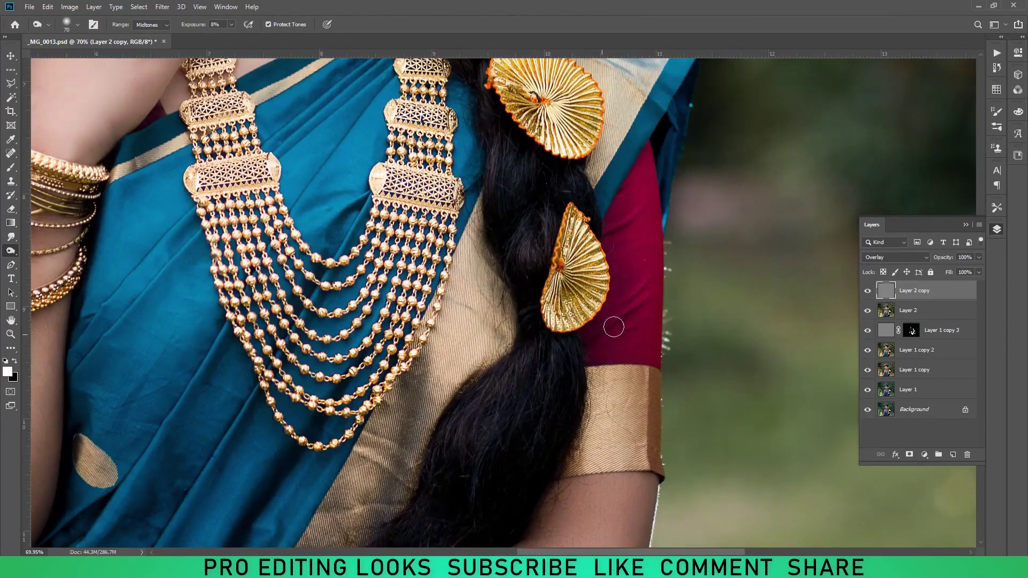
pyautogui.scroll(1, 664, 350)
pyautogui.scroll(1, 605, 286)
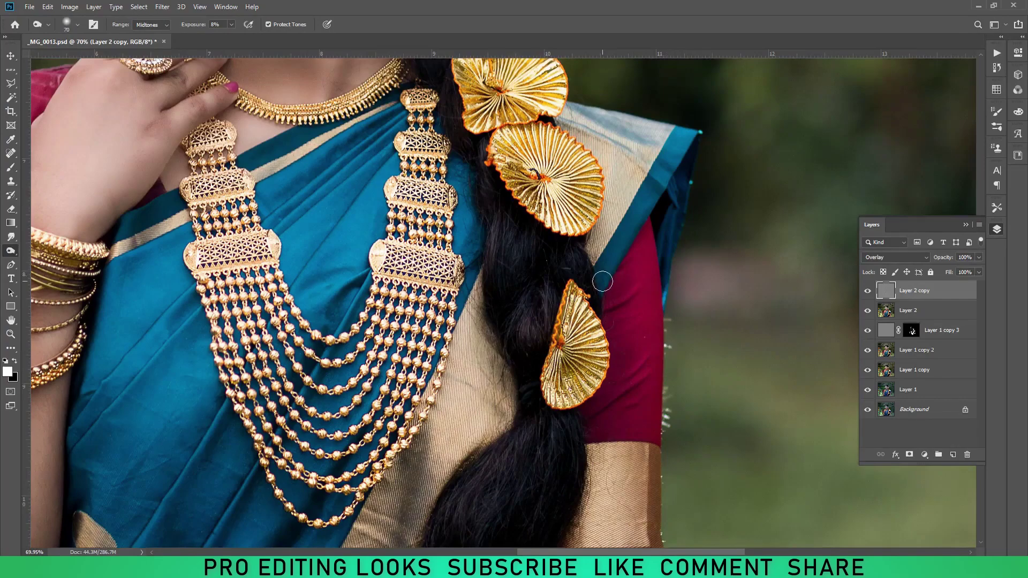
pyautogui.scroll(1, 607, 383)
pyautogui.moveTo(636, 553); pyautogui.dragTo(571, 553)
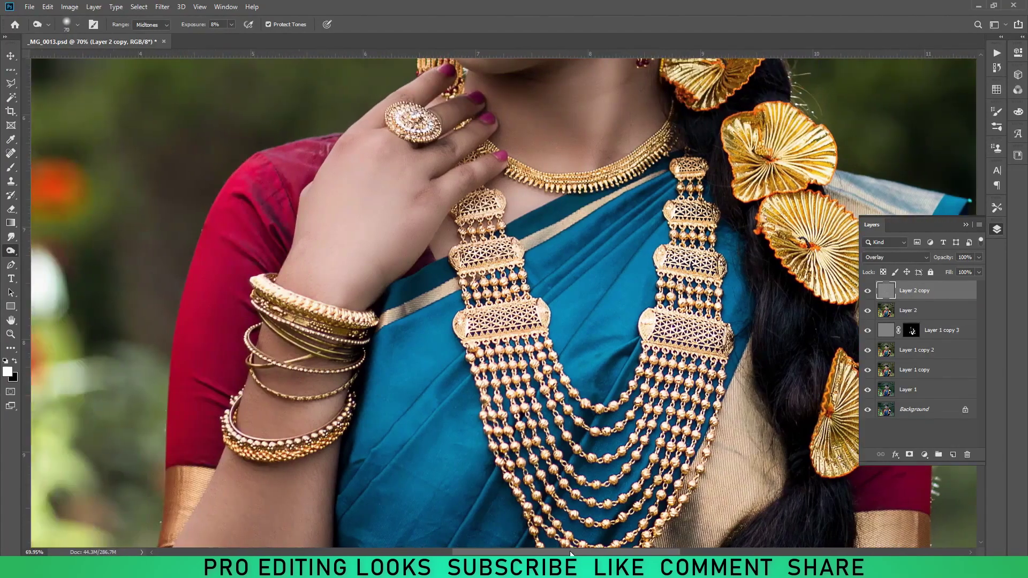
pyautogui.scroll(-1, 171, 414)
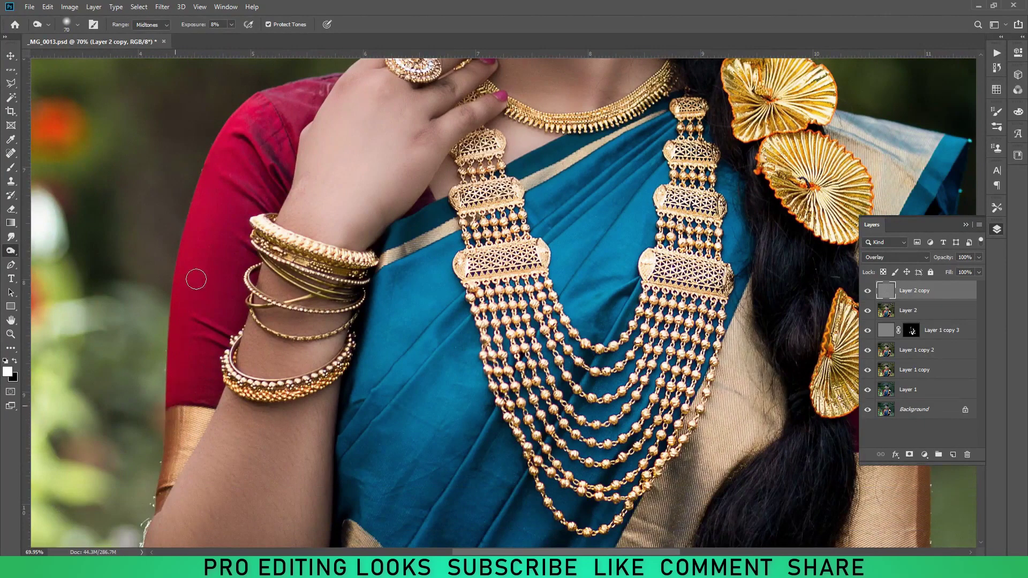
pyautogui.scroll(1, 214, 330)
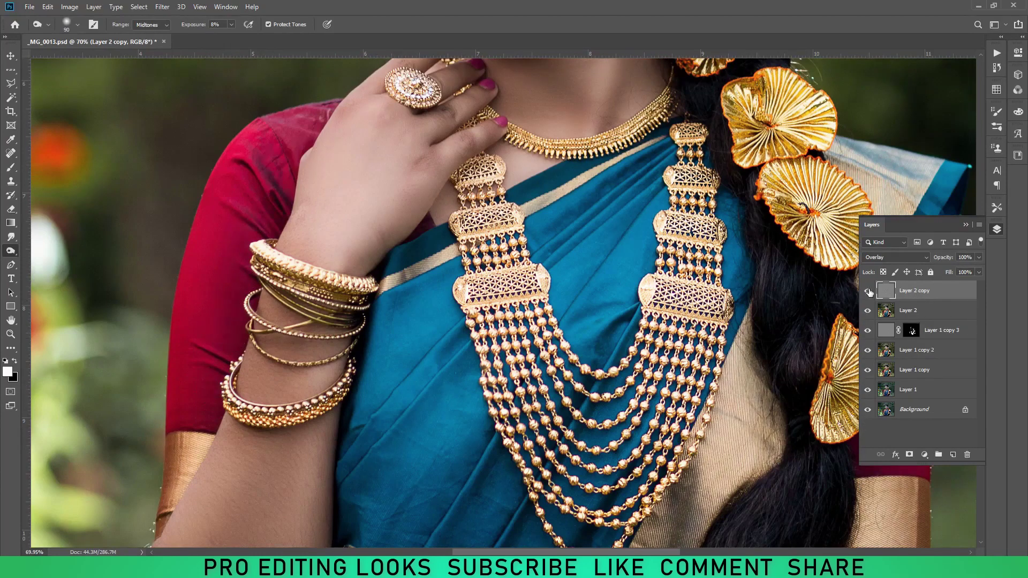
pyautogui.scroll(1, 624, 391)
pyautogui.scroll(-3, 624, 390)
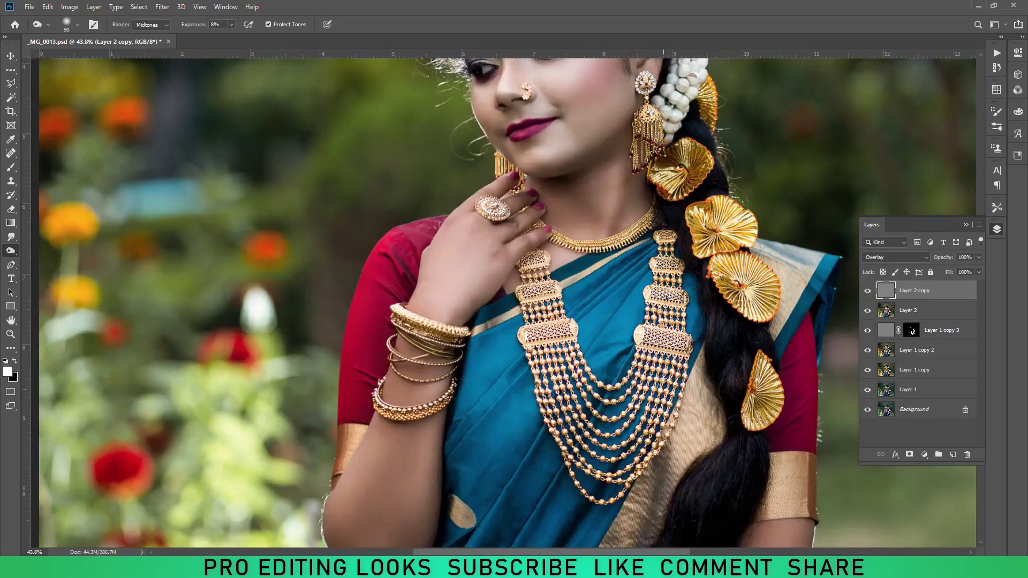
pyautogui.scroll(1, 767, 363)
pyautogui.scroll(1, 766, 363)
pyautogui.scroll(2, 767, 363)
pyautogui.scroll(2, 767, 363)
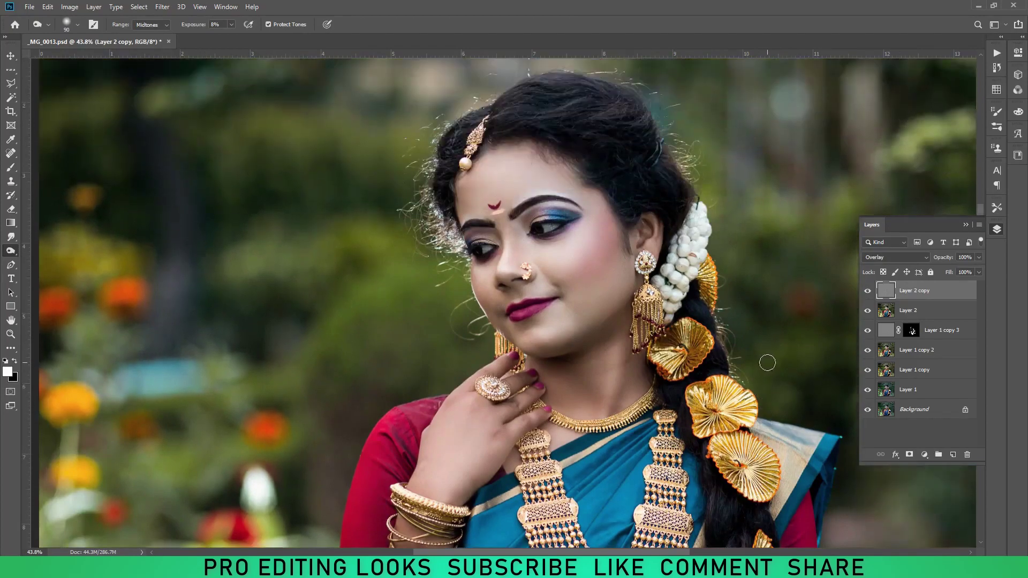
pyautogui.scroll(-1, 767, 363)
# Fit the image on screen and stamp all visible layers into a new Layer 3
pyautogui.scroll(-2, 767, 363)
pyautogui.hotkey('ctrl', '0')
pyautogui.press('v')
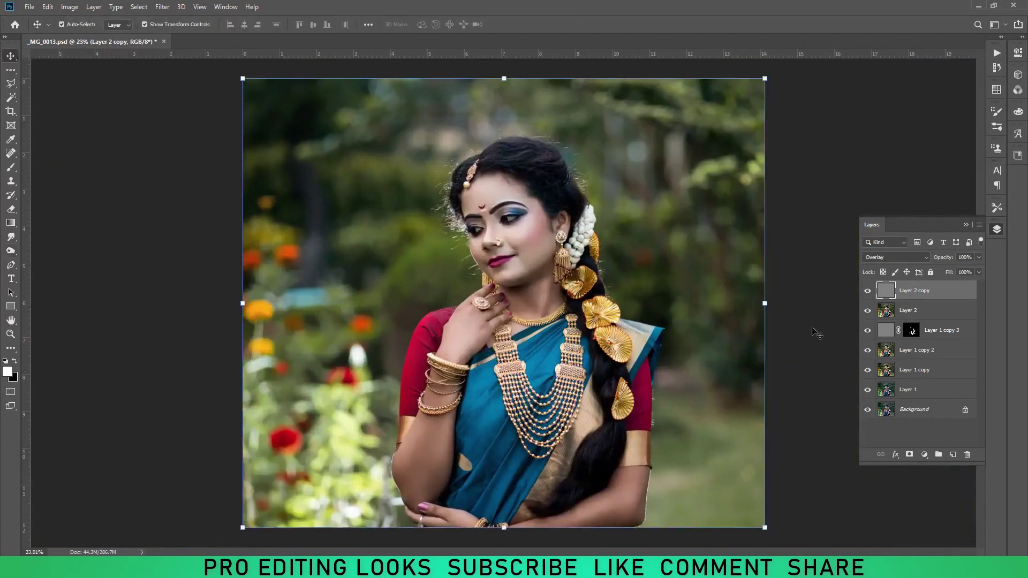
pyautogui.scroll(-1, 724, 425)
pyautogui.click(956, 455)
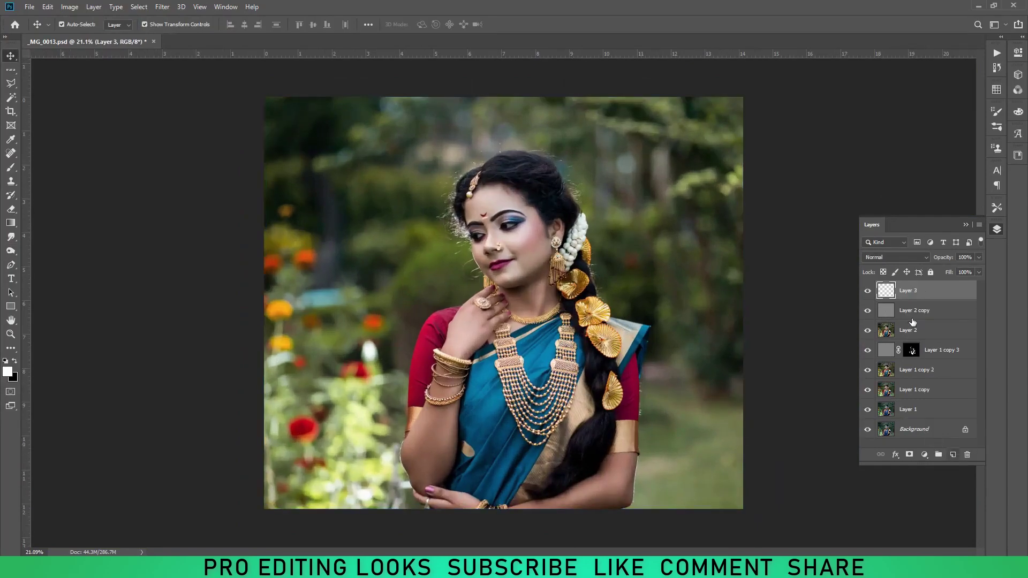
pyautogui.hotkey('ctrl', 'shift', 'alt', 'e')
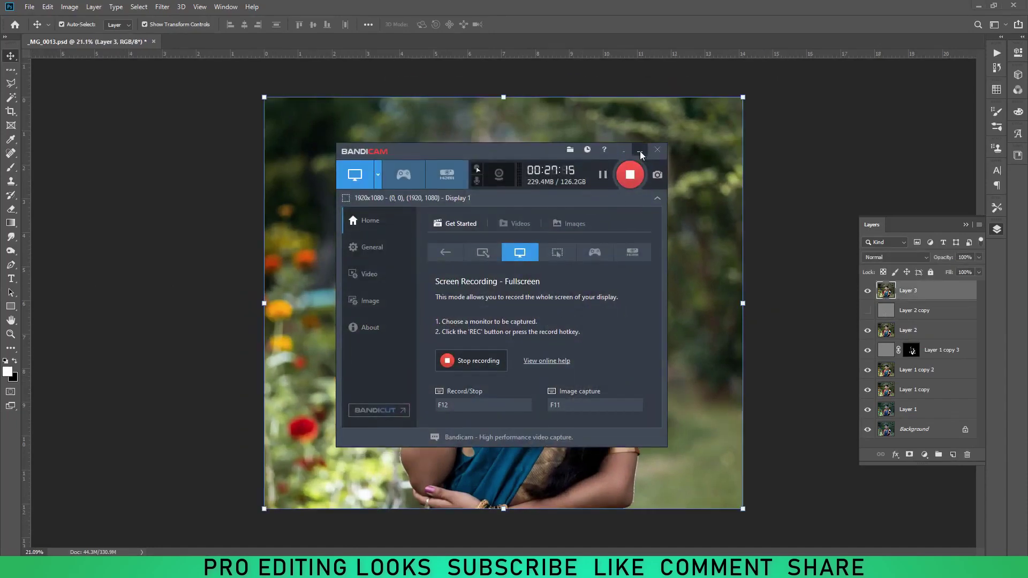
# Duplicate Layer 3 and add a Color Lookup adjustment layer above it
pyautogui.click(640, 154)
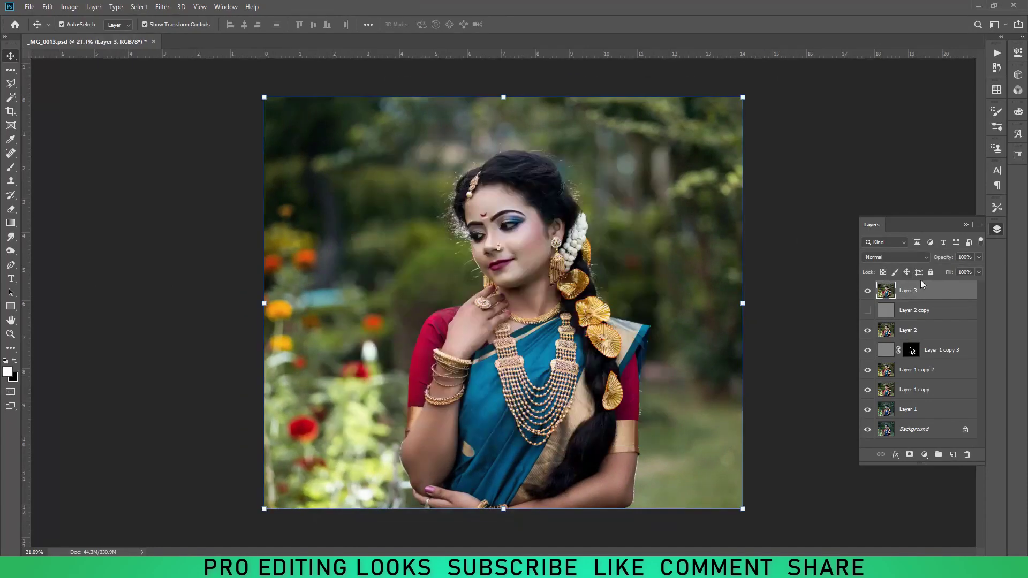
pyautogui.hotkey('ctrl', 'j')
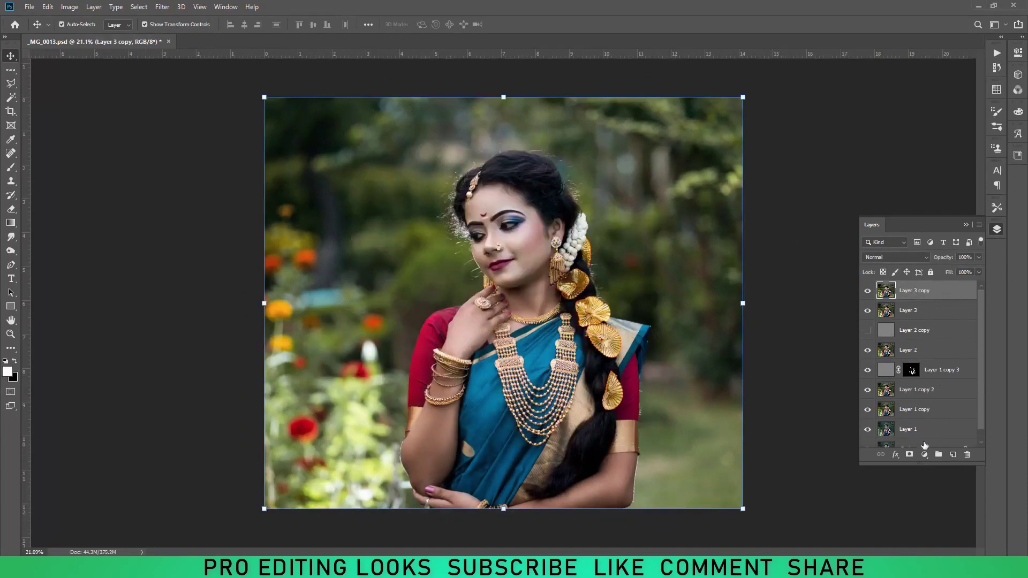
pyautogui.click(924, 454)
pyautogui.click(942, 386)
# Preview the neighbouring H-9110 LUTs and settle on H-9110-LOG.cube for the Color Lookup layer
pyautogui.click(981, 84)
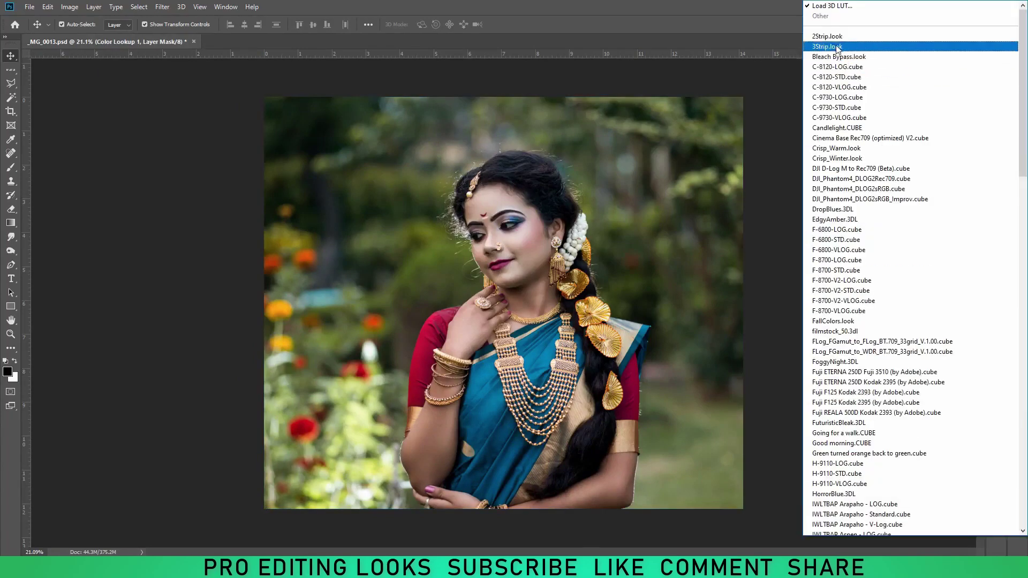
pyautogui.click(907, 34)
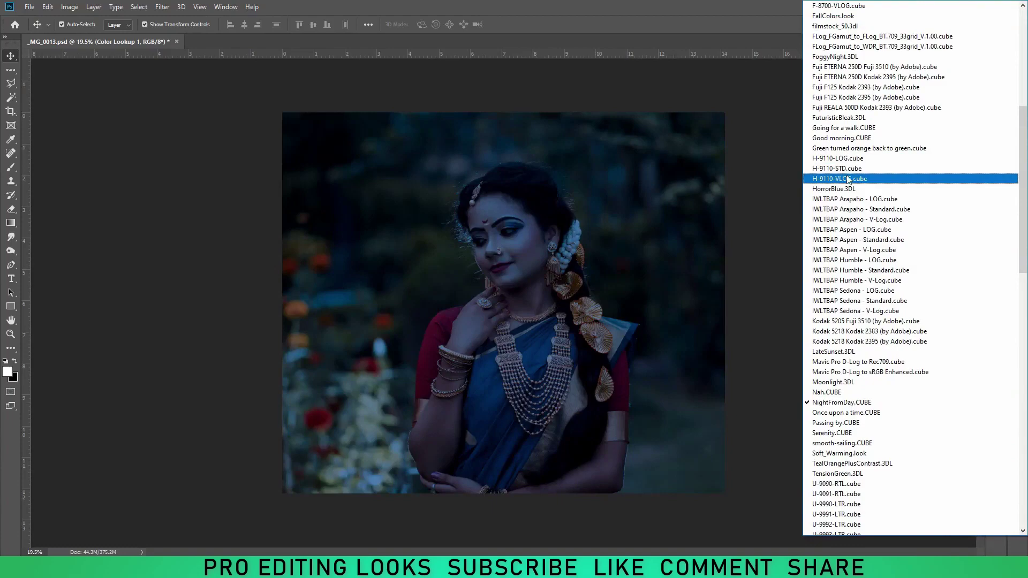
pyautogui.click(843, 158)
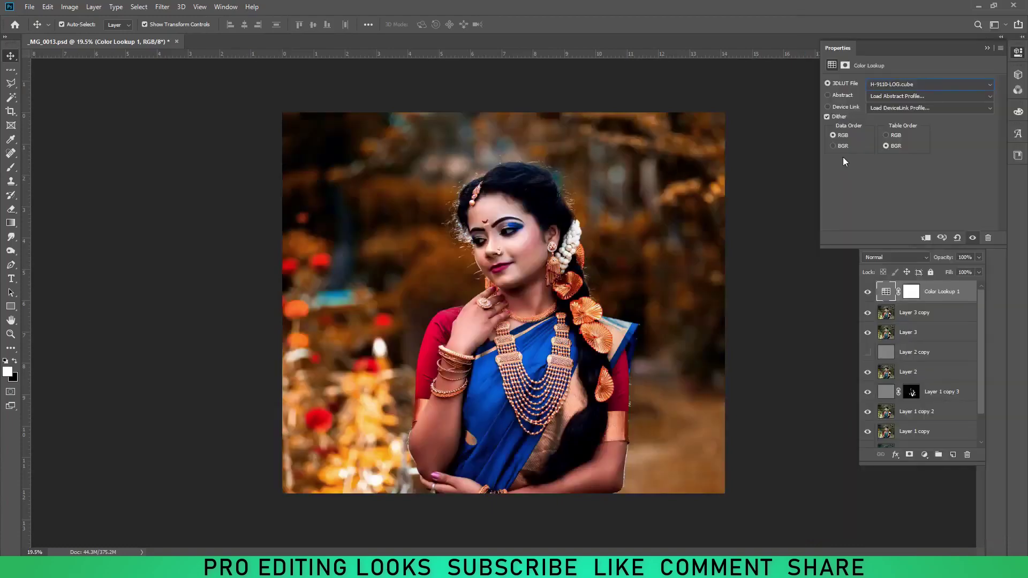
pyautogui.press('Down')
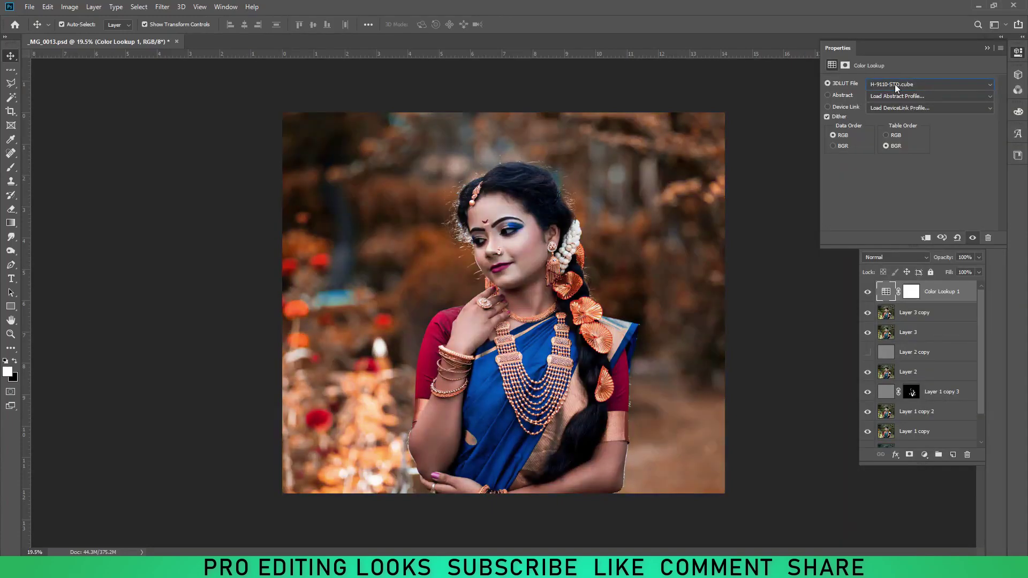
pyautogui.press('Down')
pyautogui.press('Up')
pyautogui.press('Down')
pyautogui.press('Up')
# Toggle Color Lookup 1 visibility to compare the portrait with and without the orange-teal grade
pyautogui.click(1017, 51)
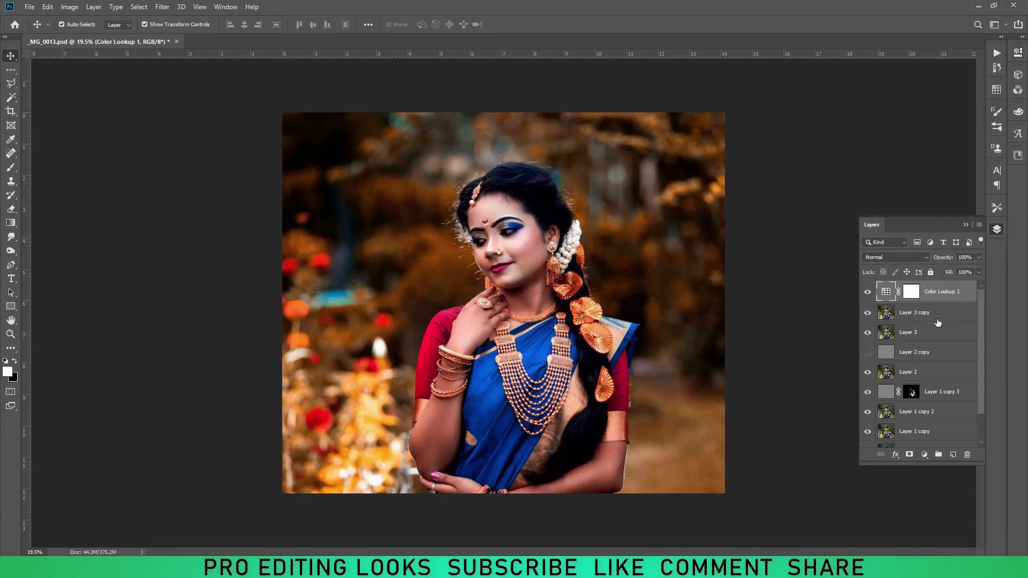
pyautogui.scroll(-2, 503, 300)
pyautogui.scroll(2, 503, 299)
pyautogui.scroll(3, 525, 249)
pyautogui.scroll(1, 524, 251)
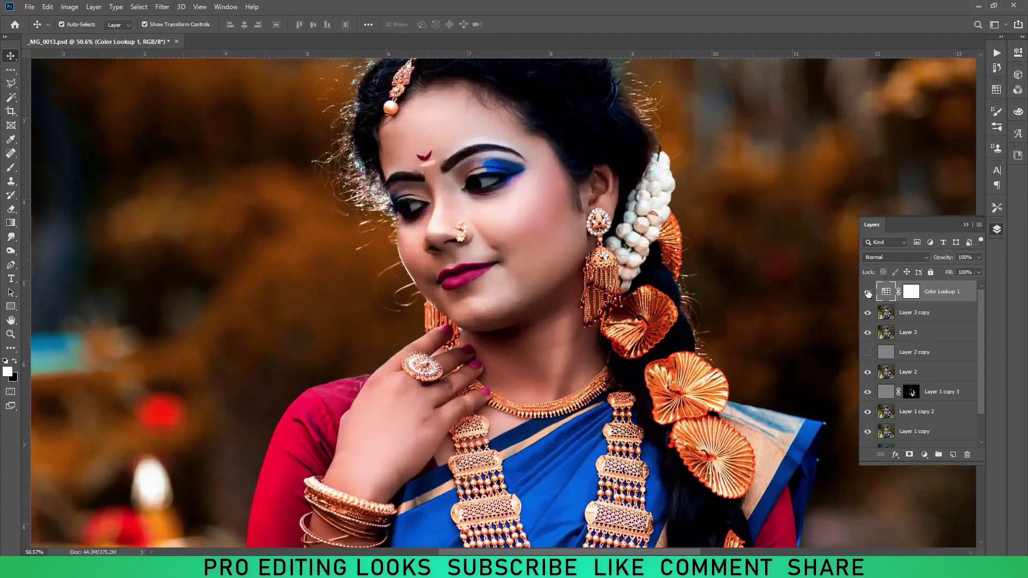
pyautogui.click(867, 292)
pyautogui.click(868, 292)
pyautogui.click(868, 292)
pyautogui.click(867, 292)
pyautogui.scroll(-3, 605, 304)
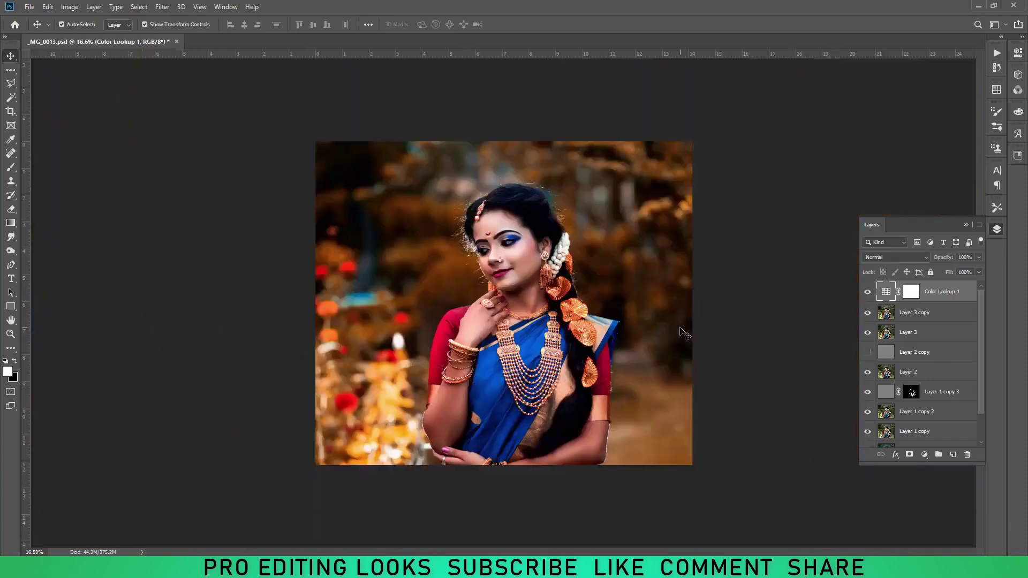
pyautogui.scroll(-1, 642, 321)
pyautogui.scroll(2, 693, 337)
pyautogui.click(868, 291)
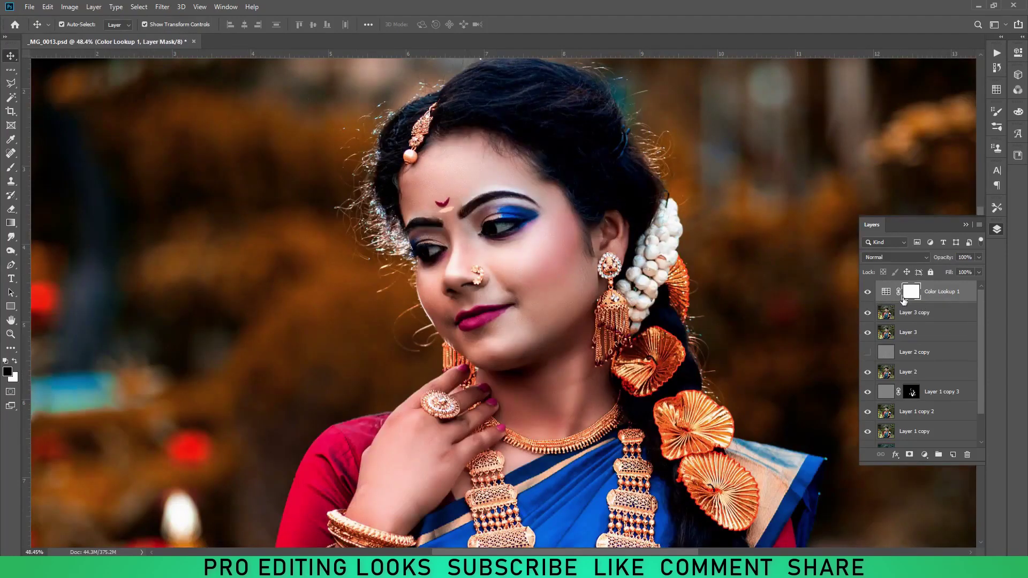
pyautogui.click(868, 292)
# Cancel the save-changes prompt and stamp the graded image into a new Layer 4
pyautogui.hotkey('ctrl', 'w')
pyautogui.click(558, 210)
pyautogui.scroll(-5, 576, 307)
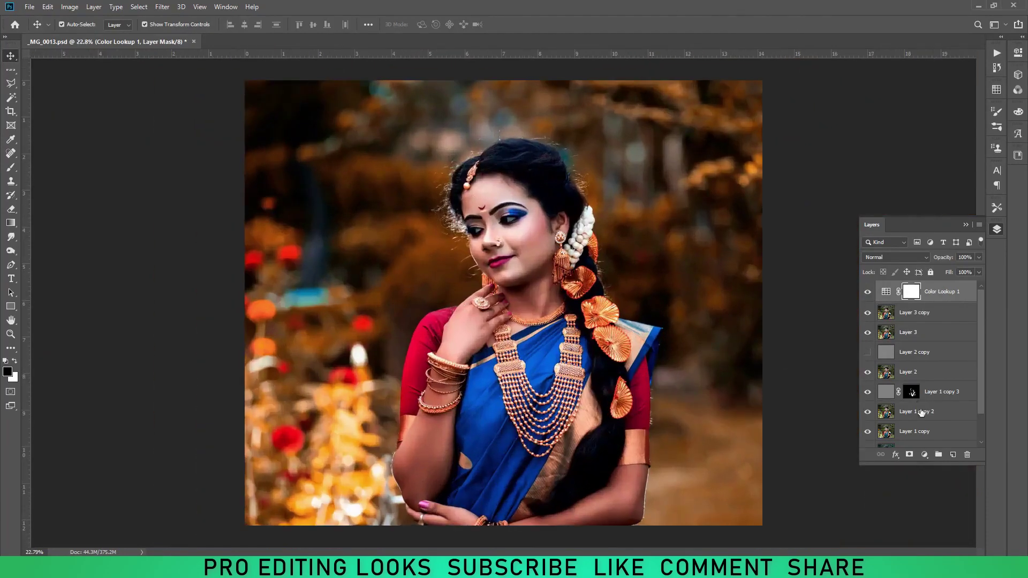
pyautogui.hotkey('ctrl', 'shift', 'alt', 'e')
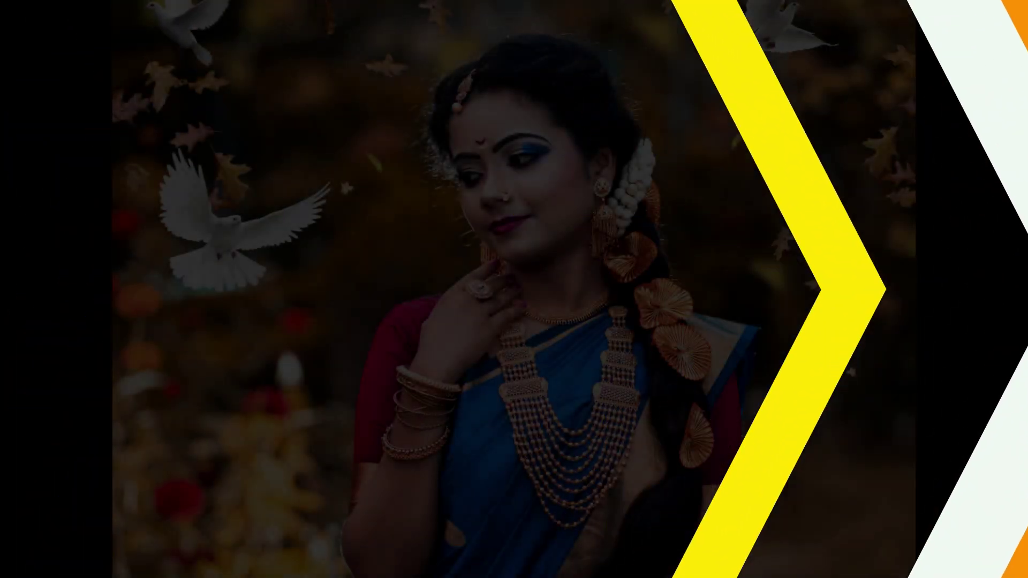